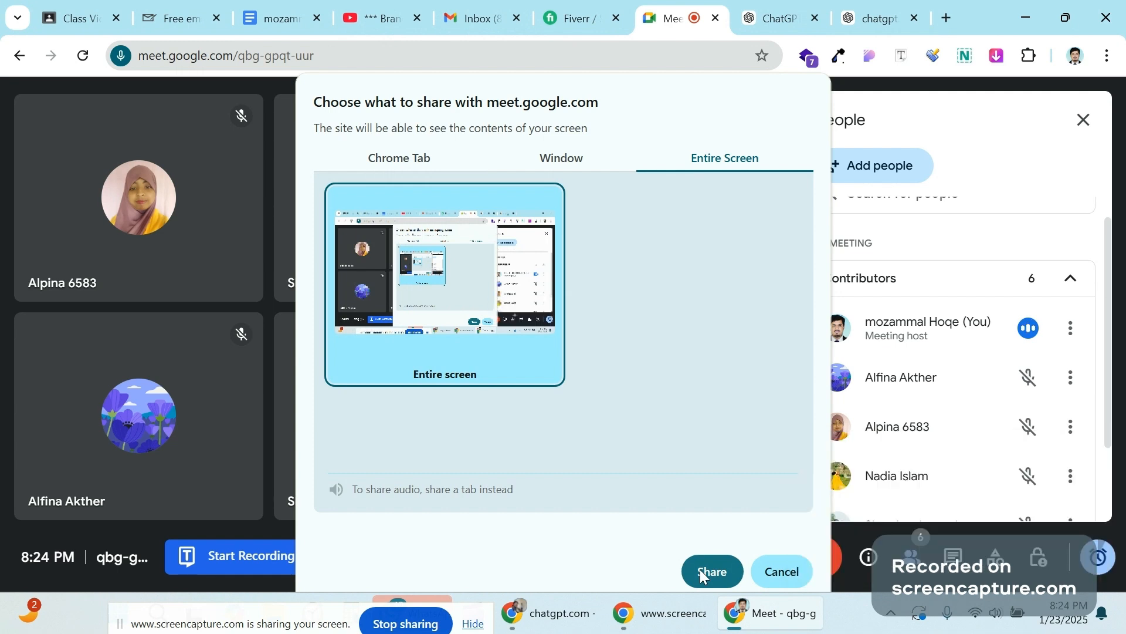
Step: Share the entire screen in Meet, close both ChatGPT tabs, and switch to the Fiverr signature results
click(701, 571)
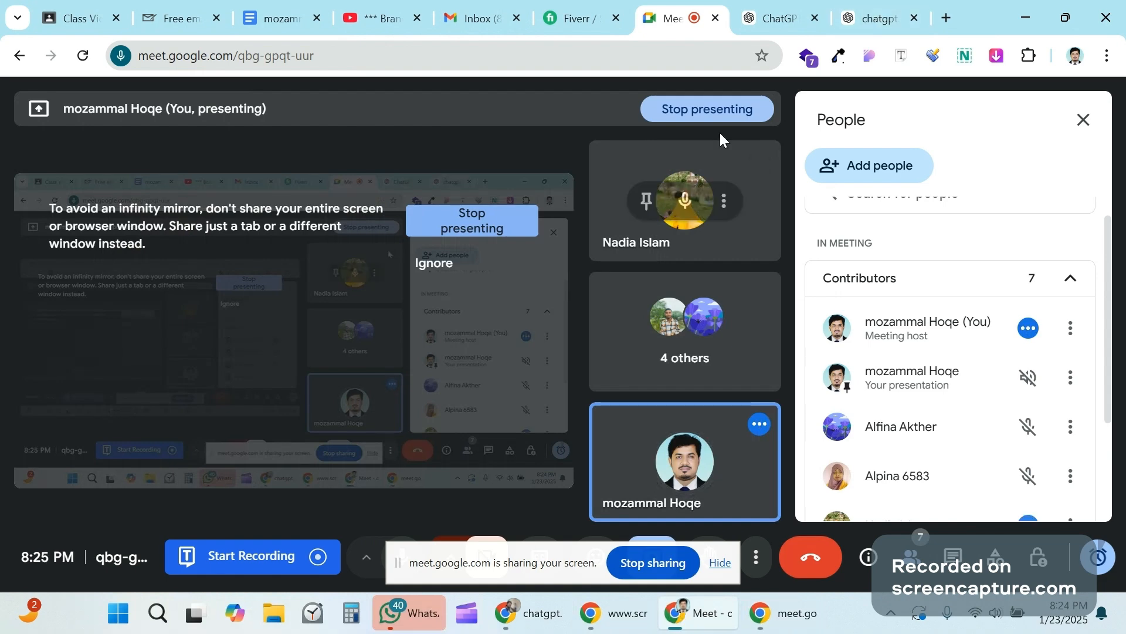
click(804, 18)
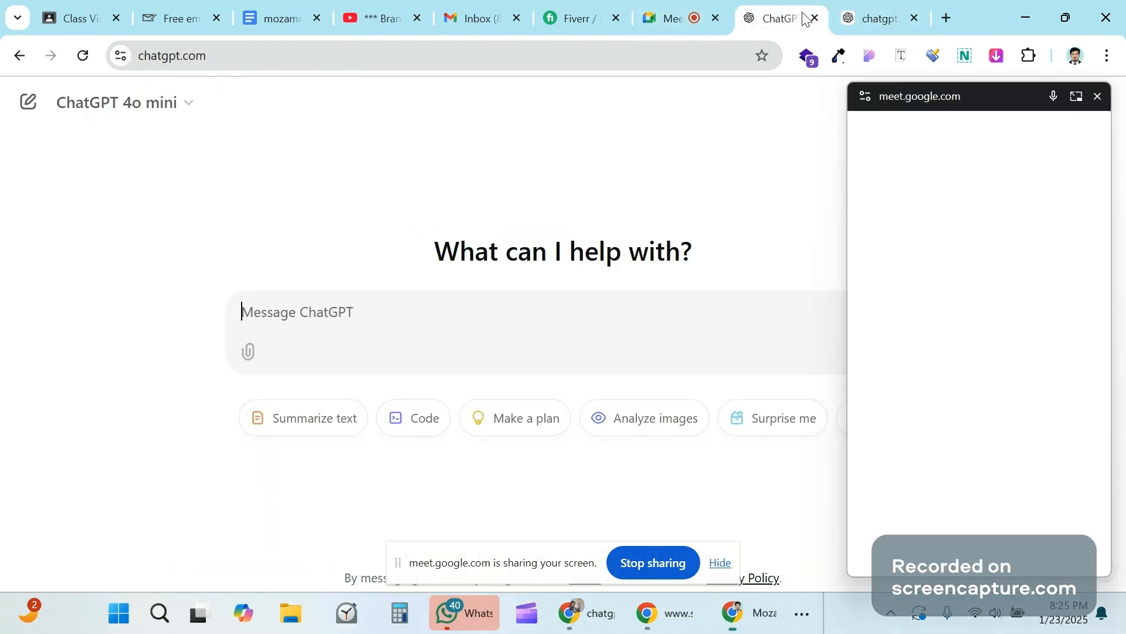
click(816, 22)
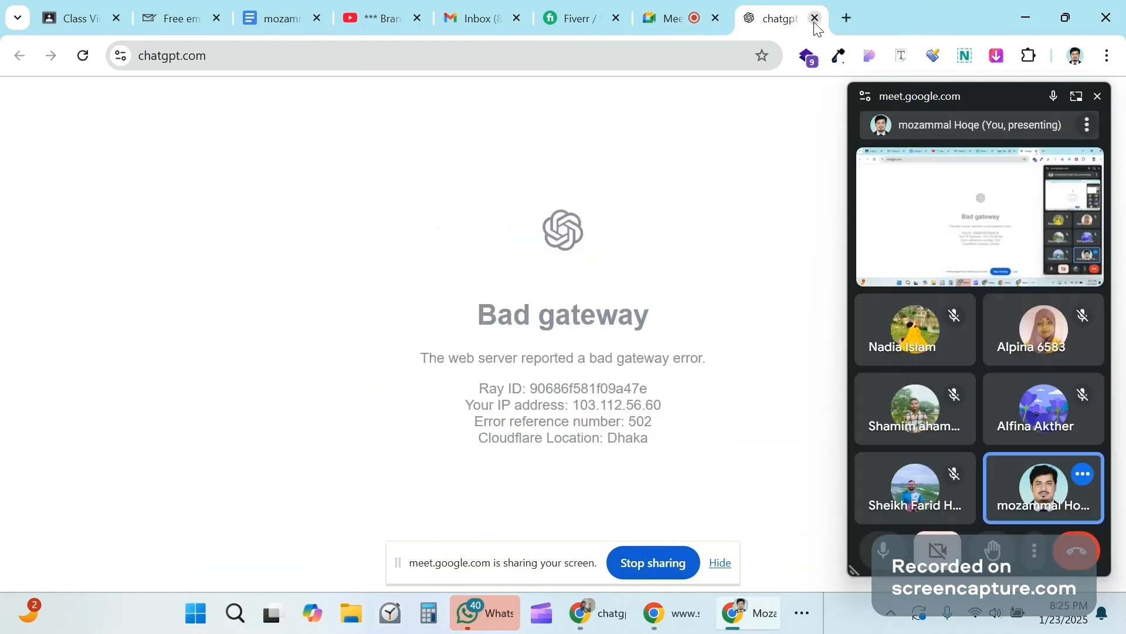
click(815, 22)
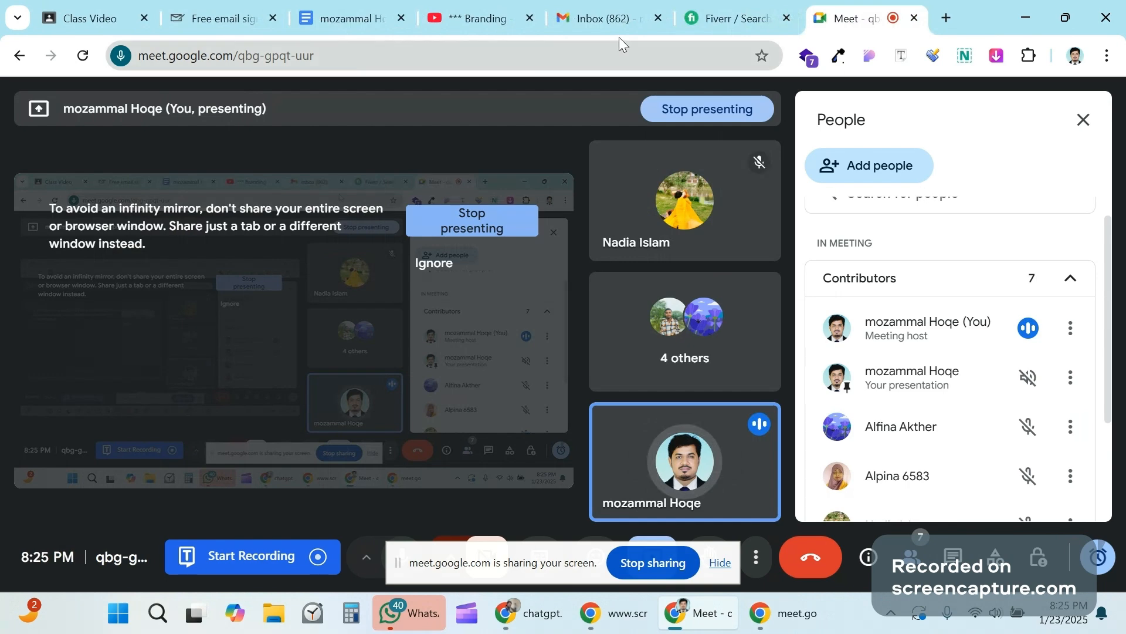
click(706, 5)
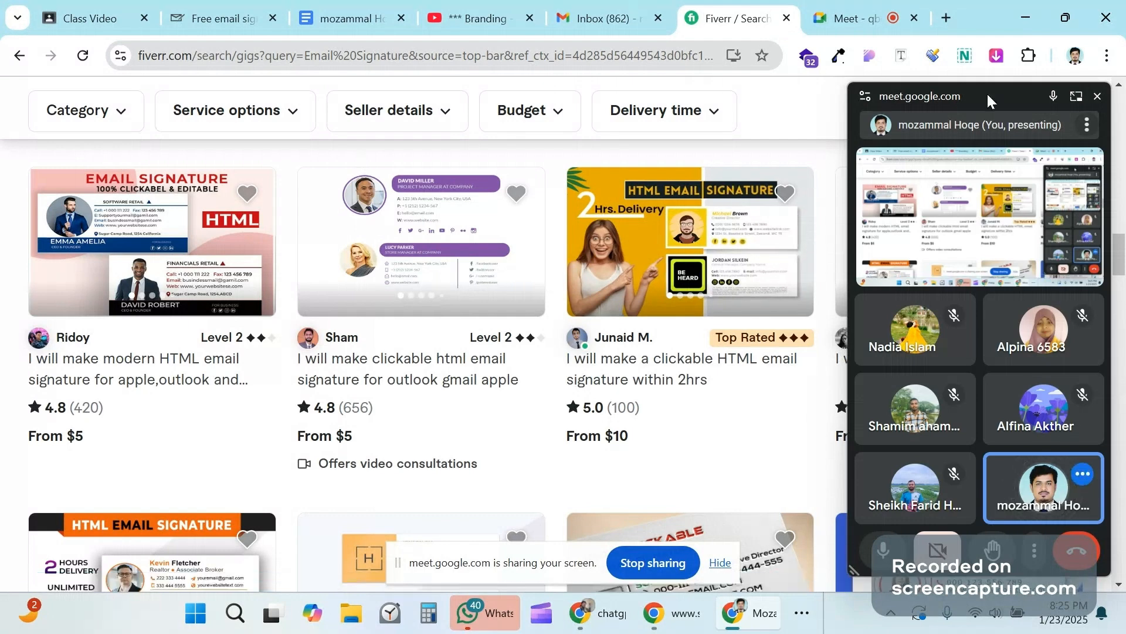
drag(987, 92, 956, 274)
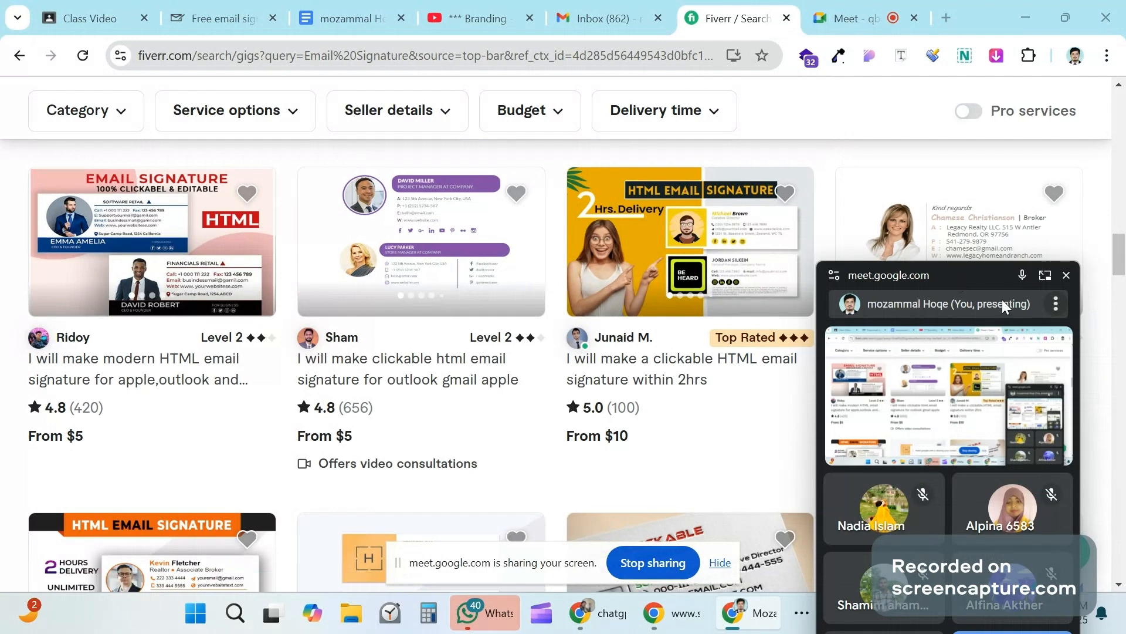
drag(1001, 301, 979, 262)
scroll(685, 280, down, 10)
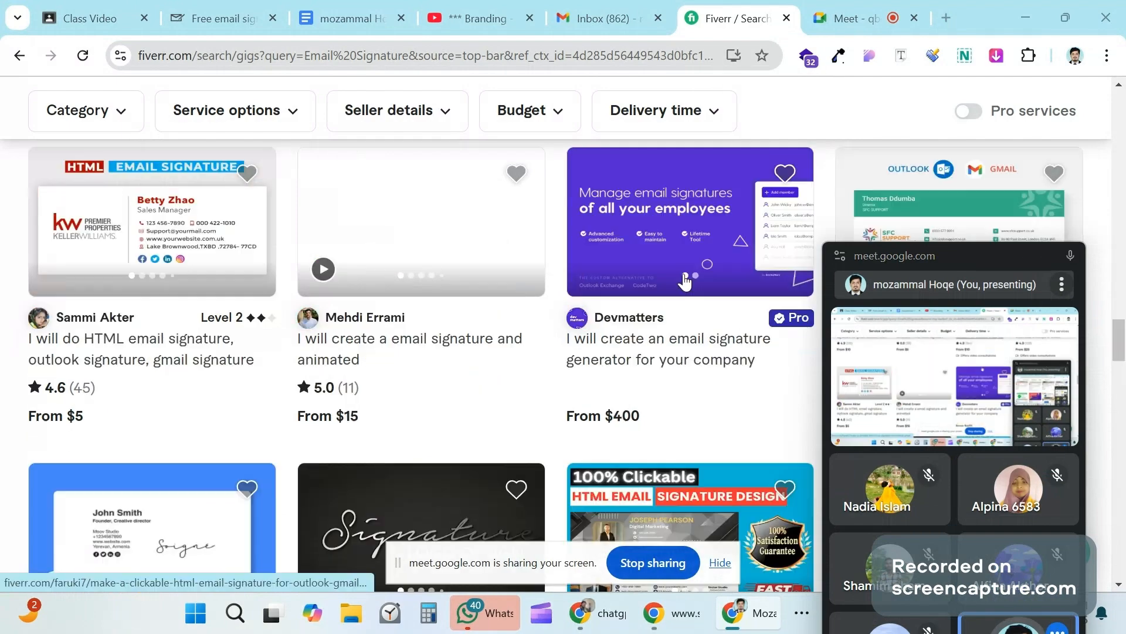
scroll(686, 280, down, 8)
scroll(681, 279, up, 15)
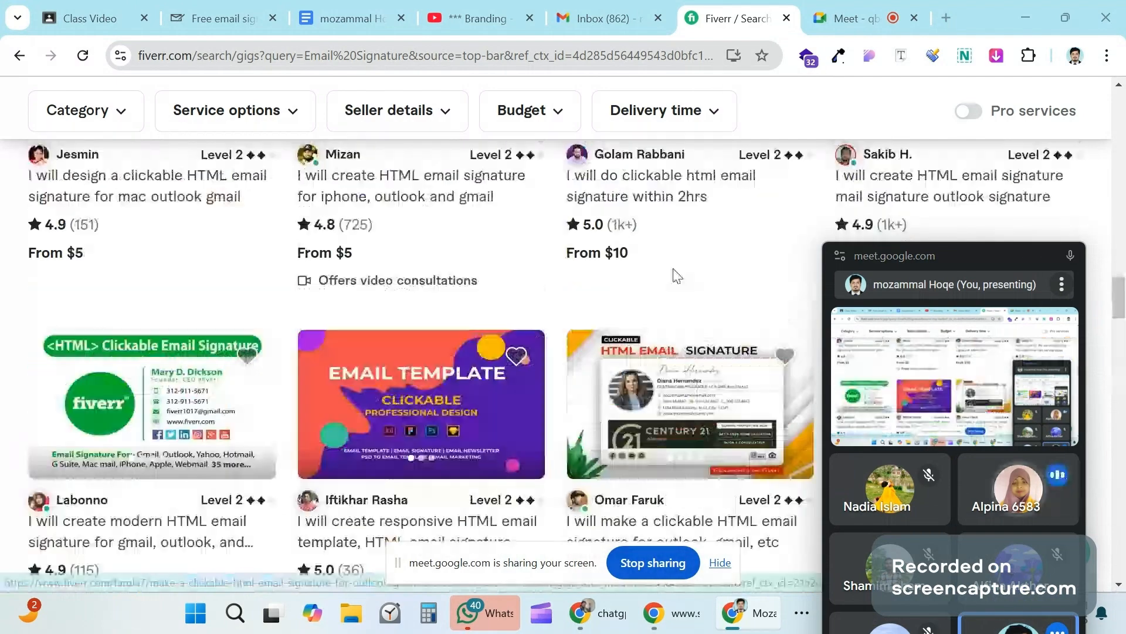
scroll(677, 276, up, 15)
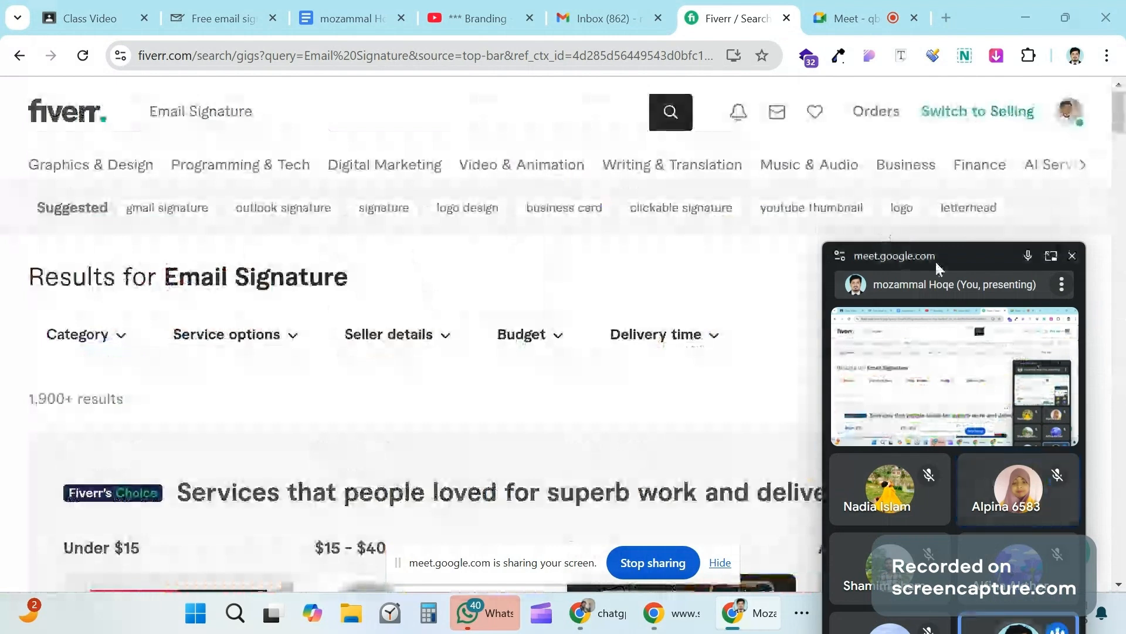
drag(938, 268, 946, 219)
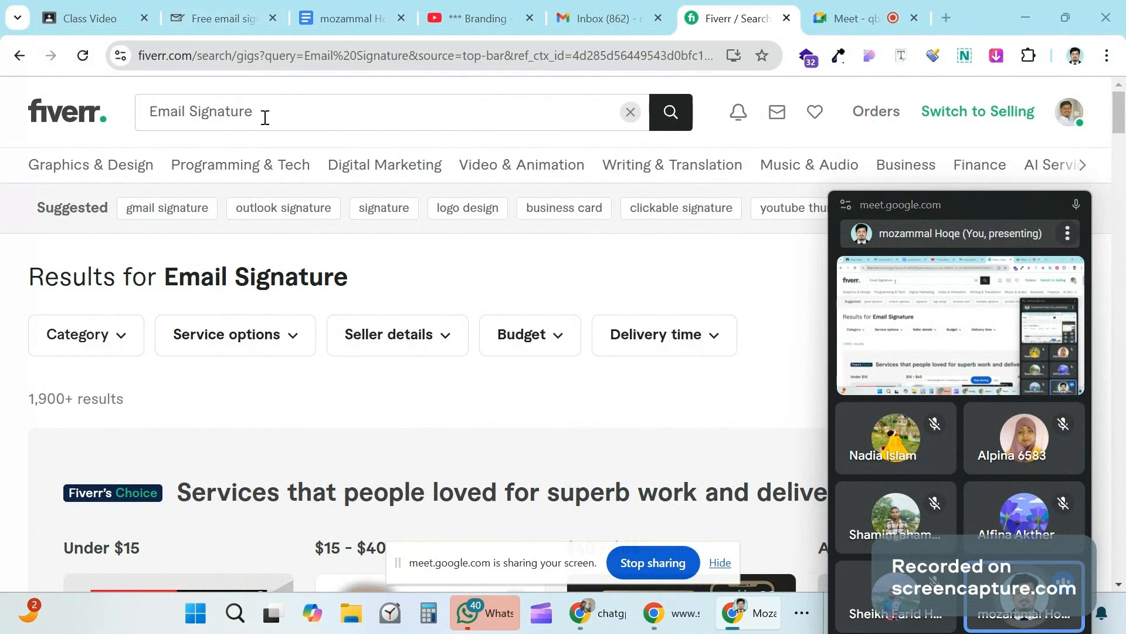
mouse_move(209, 176)
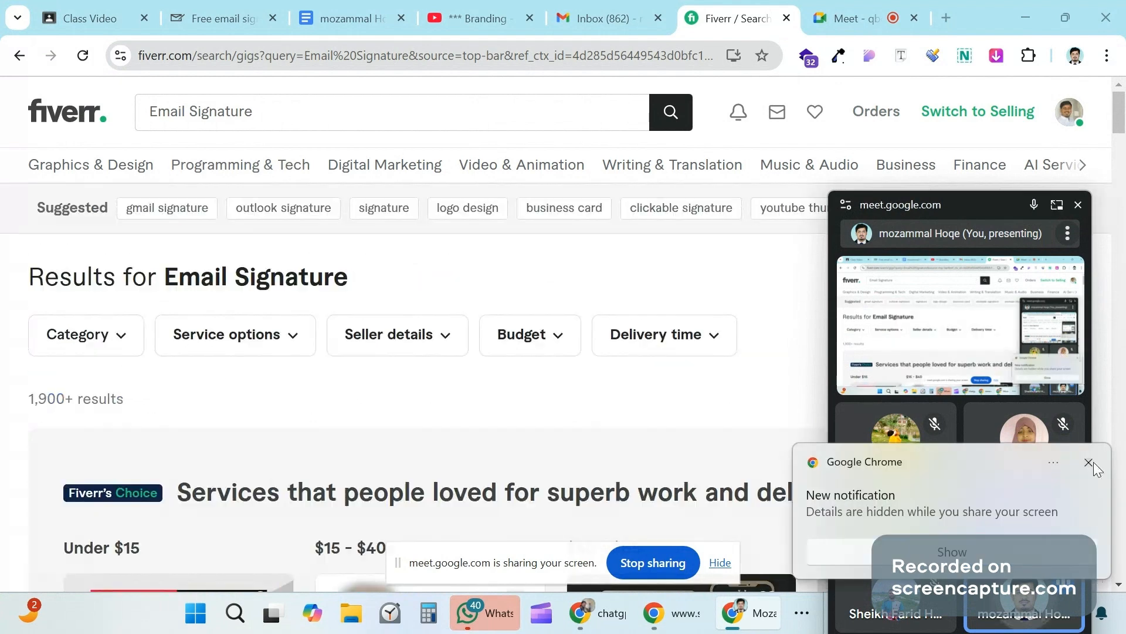
click(1088, 463)
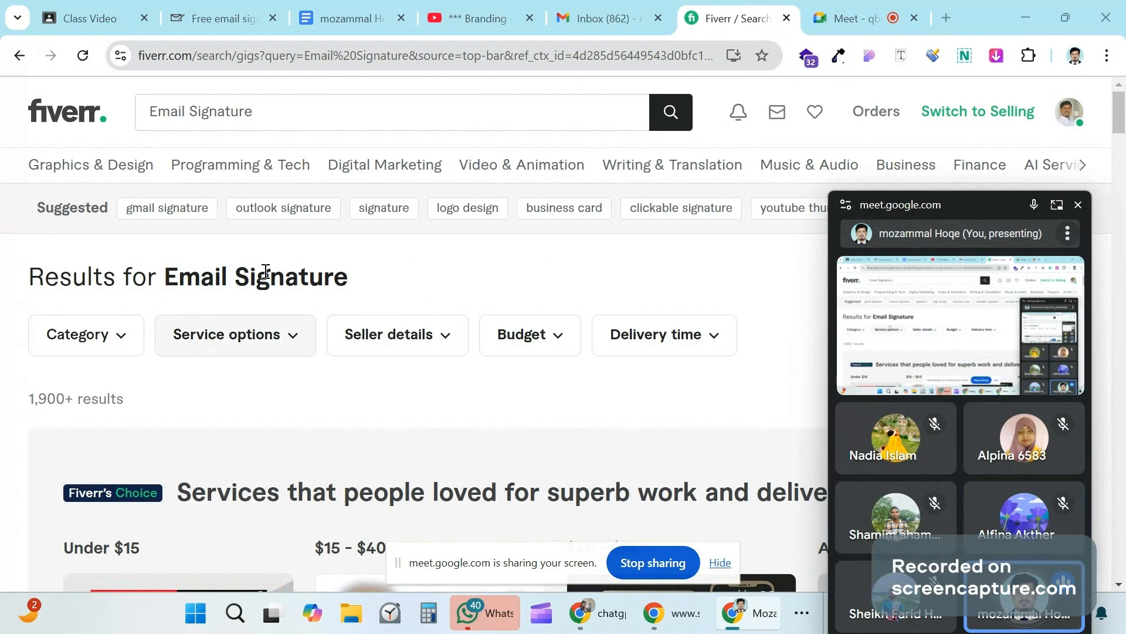
mouse_move(299, 185)
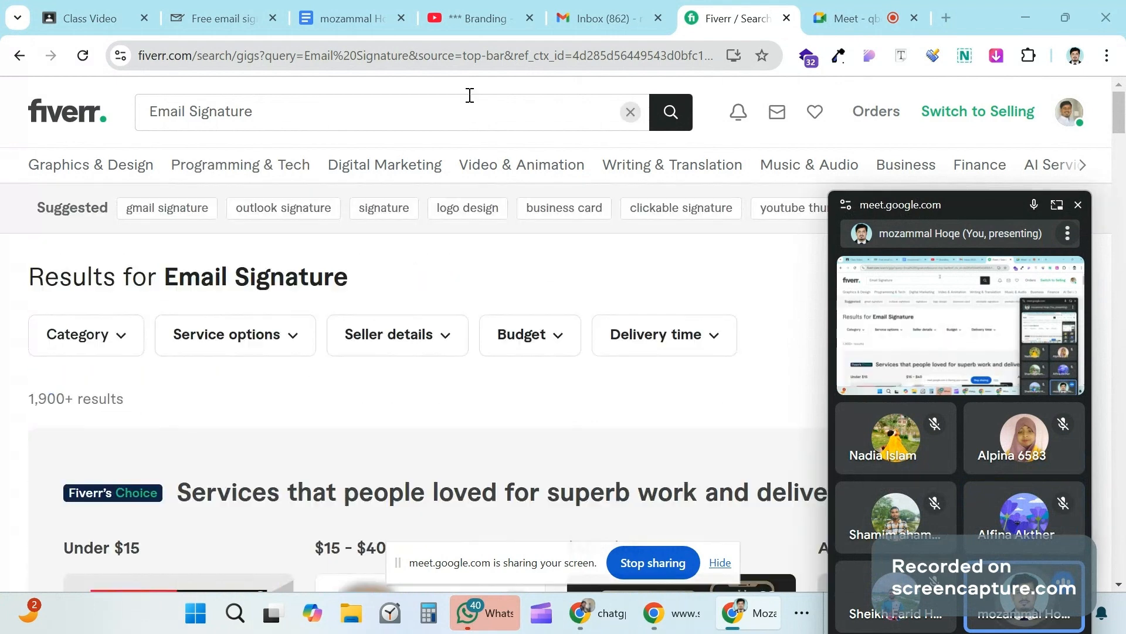
scroll(3, 340, down, 5)
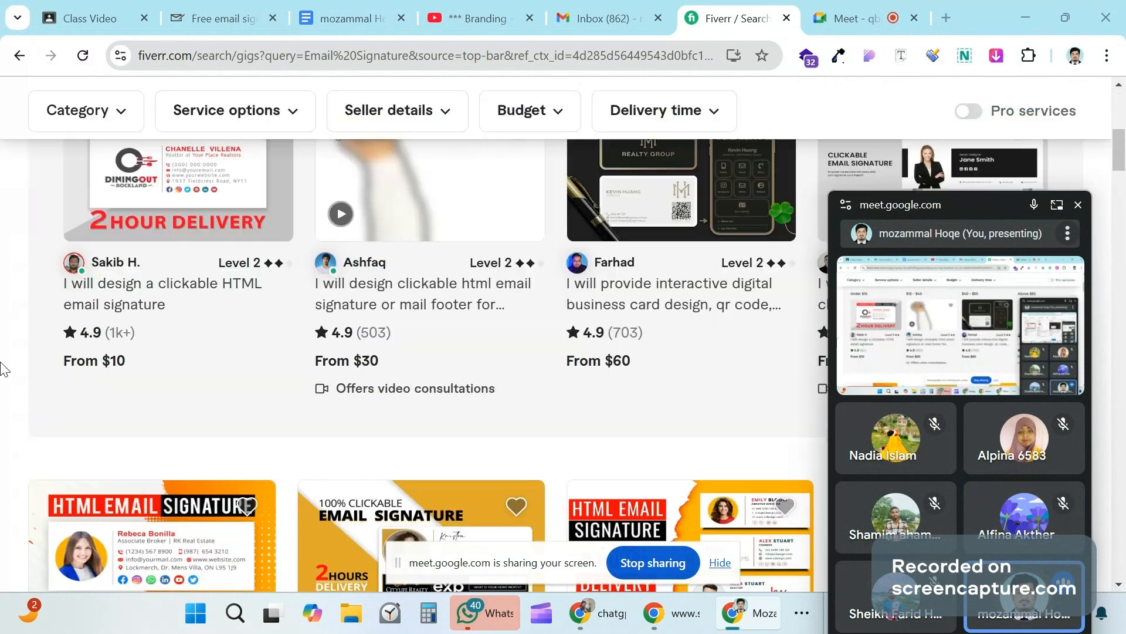
scroll(3, 367, down, 1)
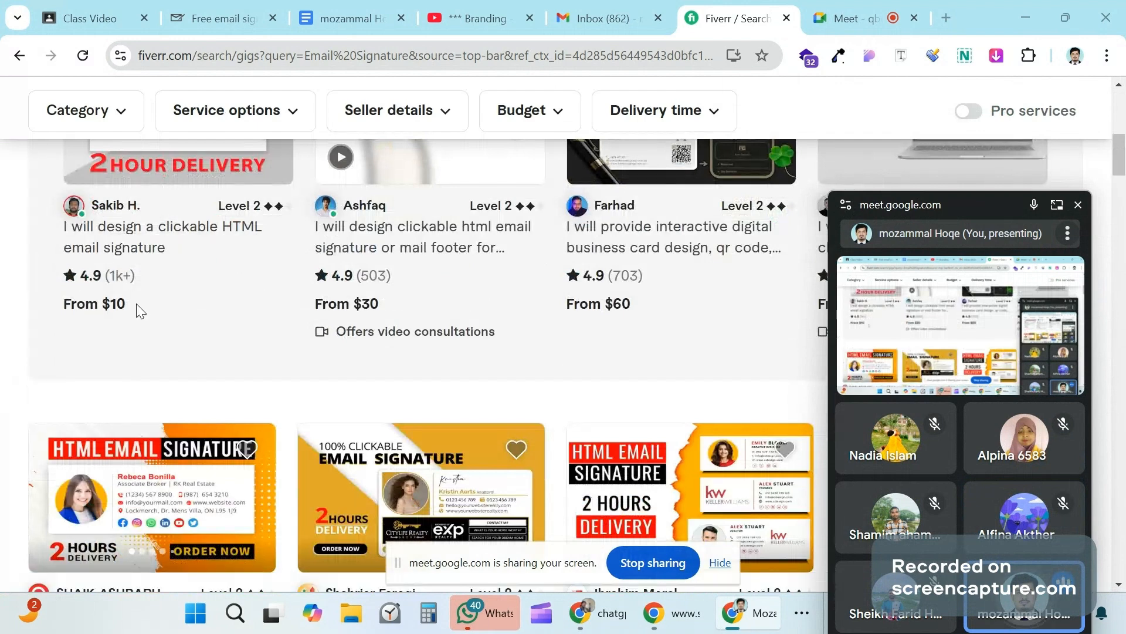
scroll(262, 296, down, 6)
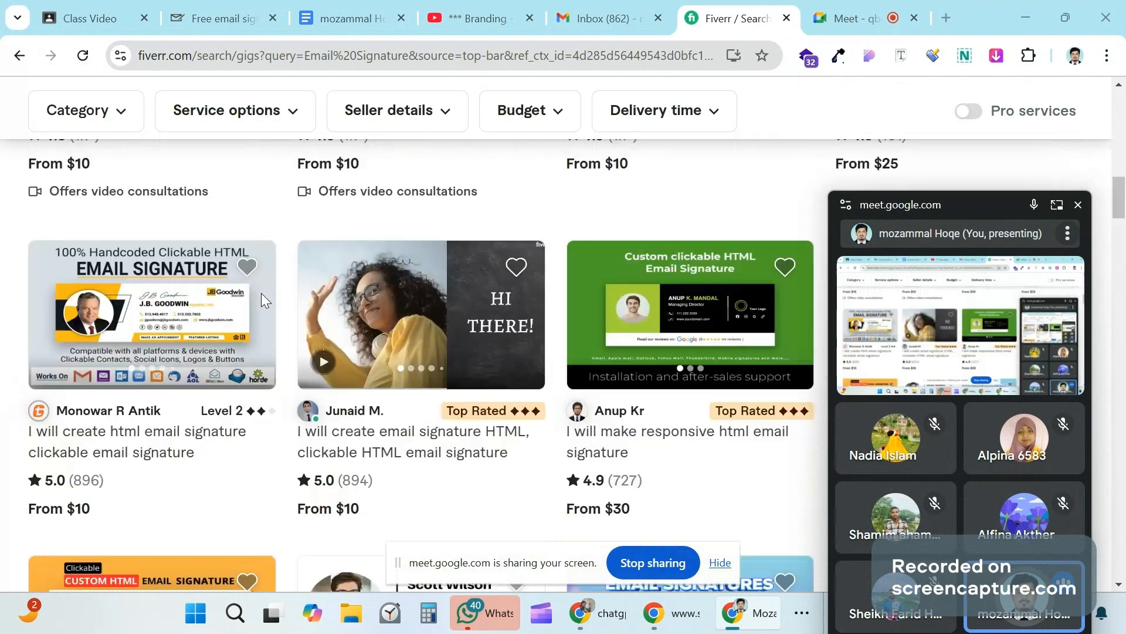
scroll(262, 297, down, 5)
scroll(262, 296, down, 5)
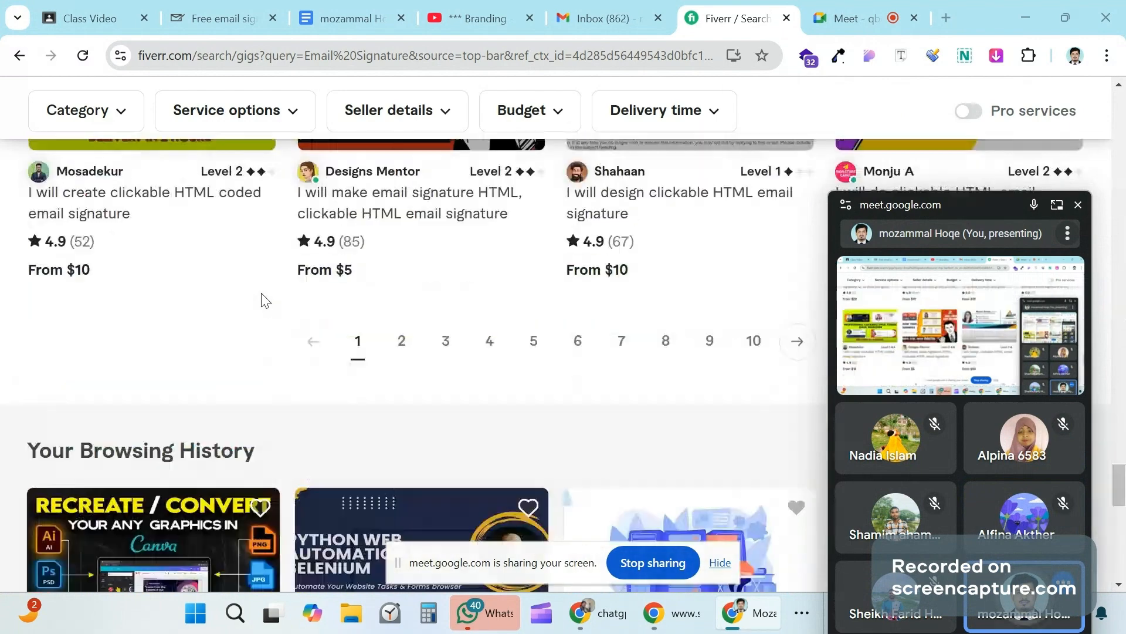
scroll(262, 297, down, 5)
scroll(407, 359, up, 5)
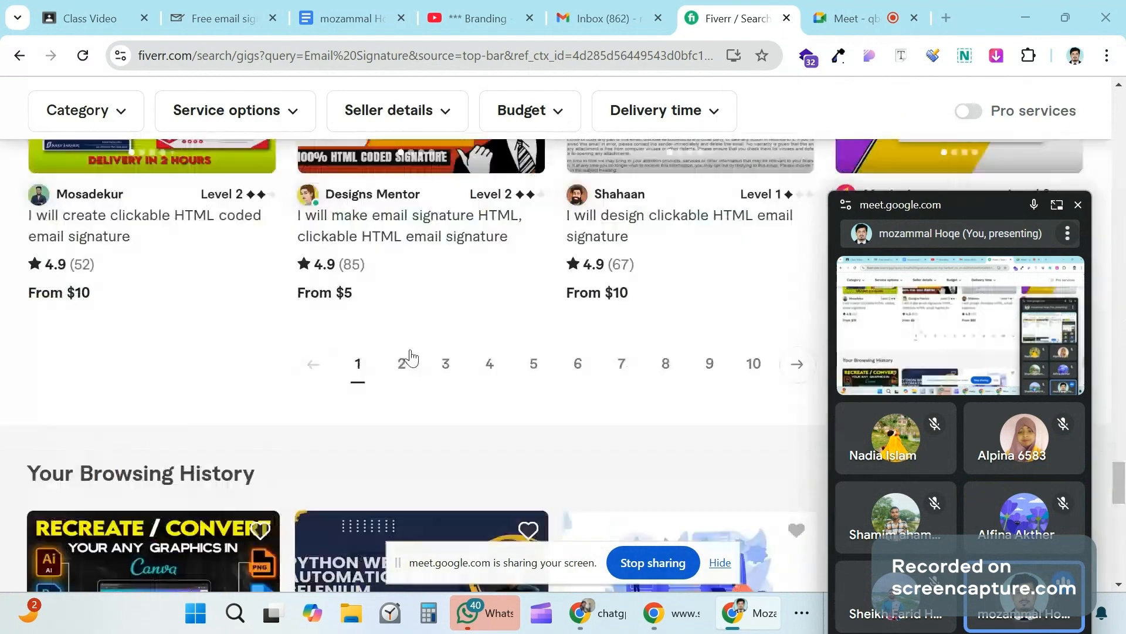
Step: Go to page 3 of the Fiverr email signature results and browse down the listings
click(445, 373)
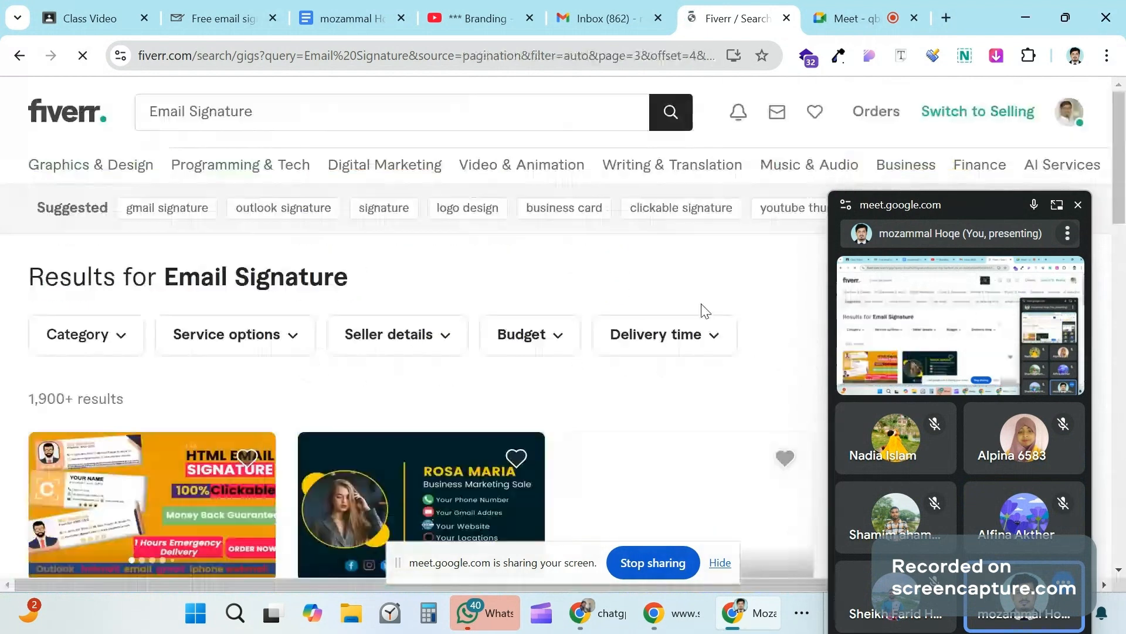
scroll(397, 329, down, 4)
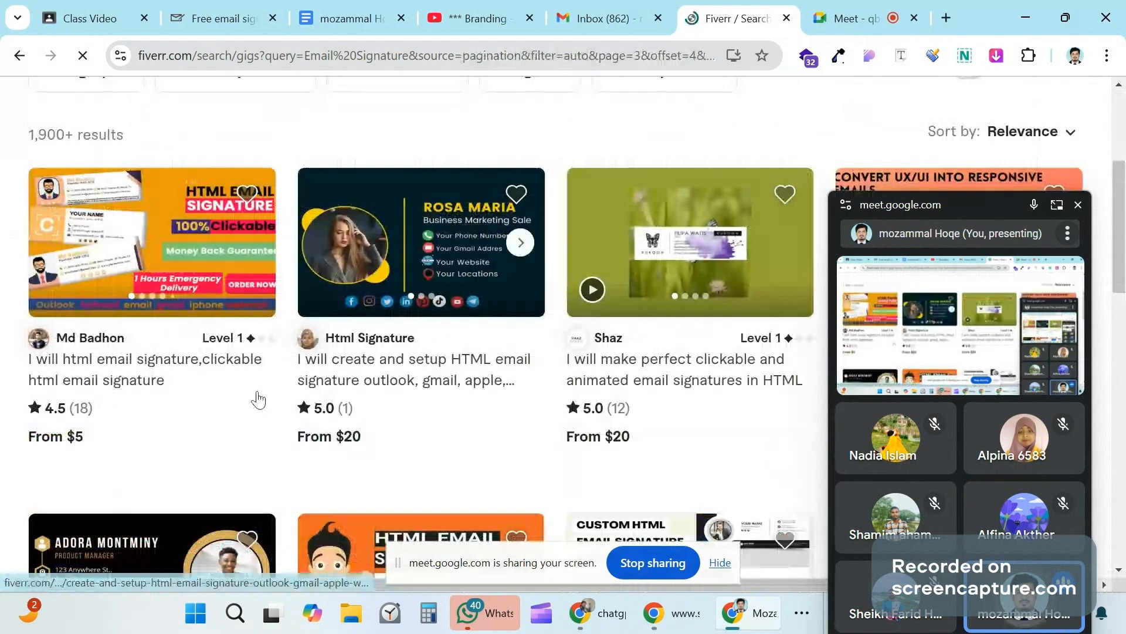
scroll(258, 400, down, 1)
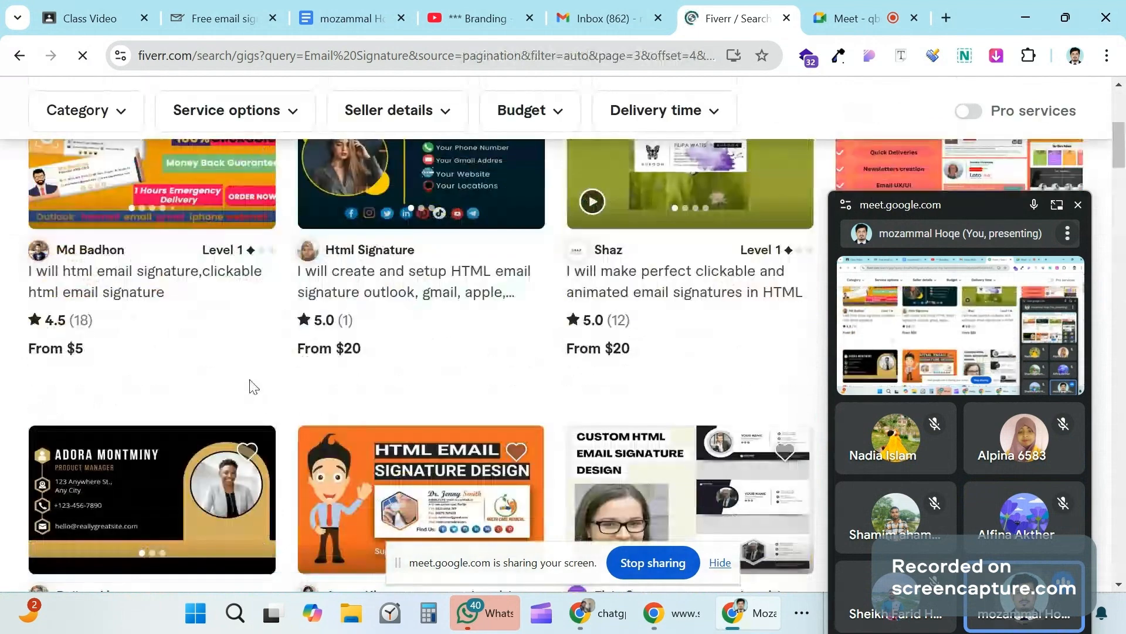
scroll(236, 355, down, 1)
scroll(236, 355, down, 2)
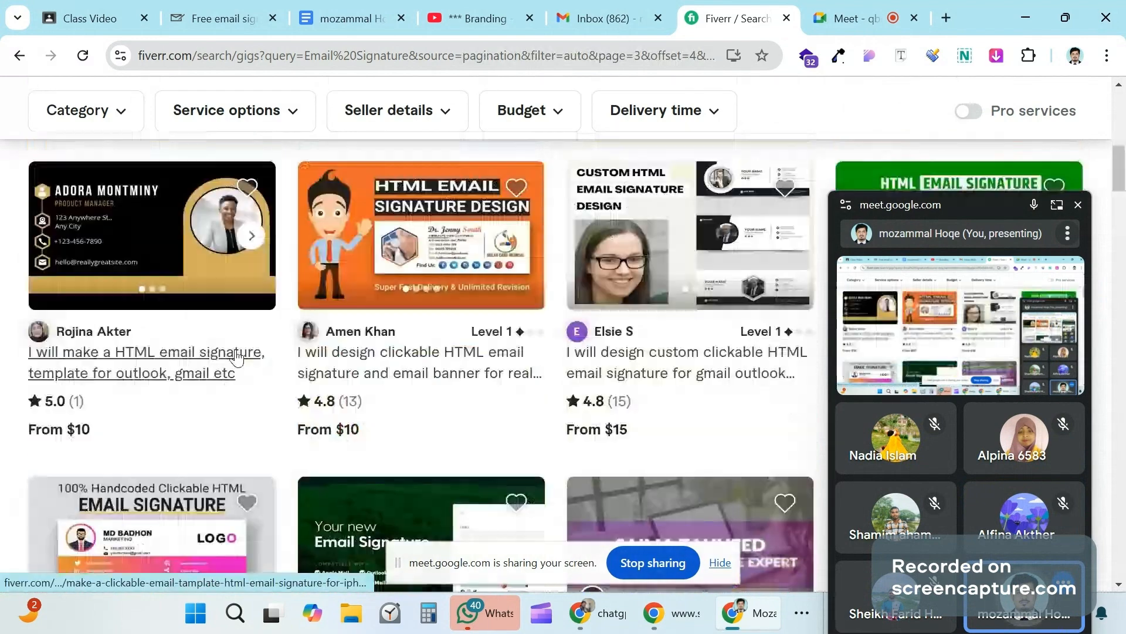
scroll(484, 414, down, 2)
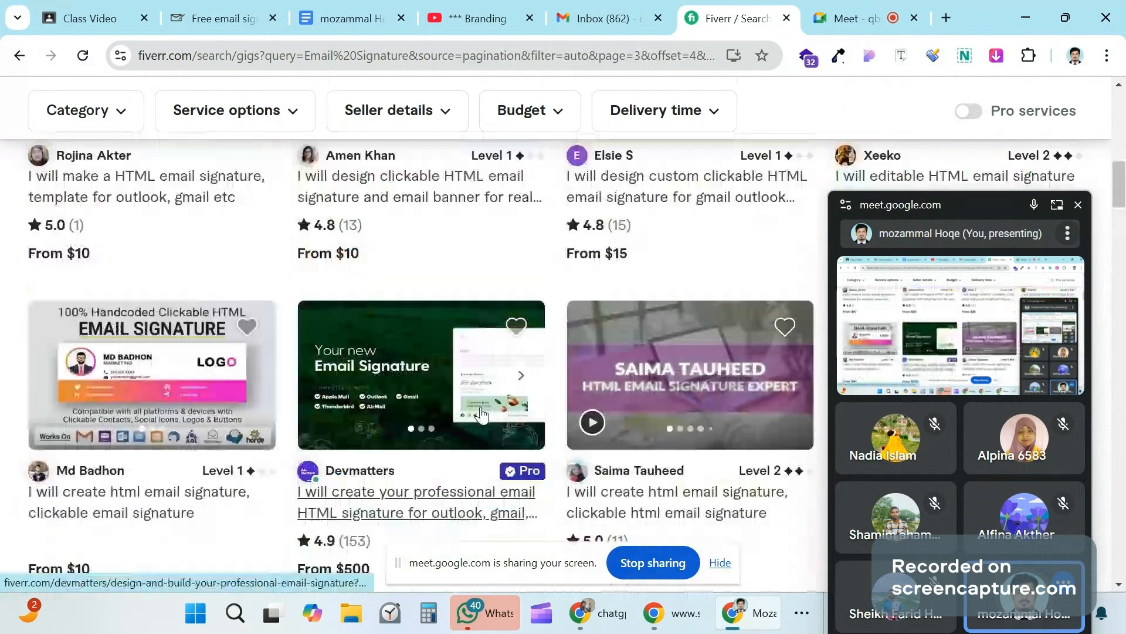
scroll(453, 416, down, 2)
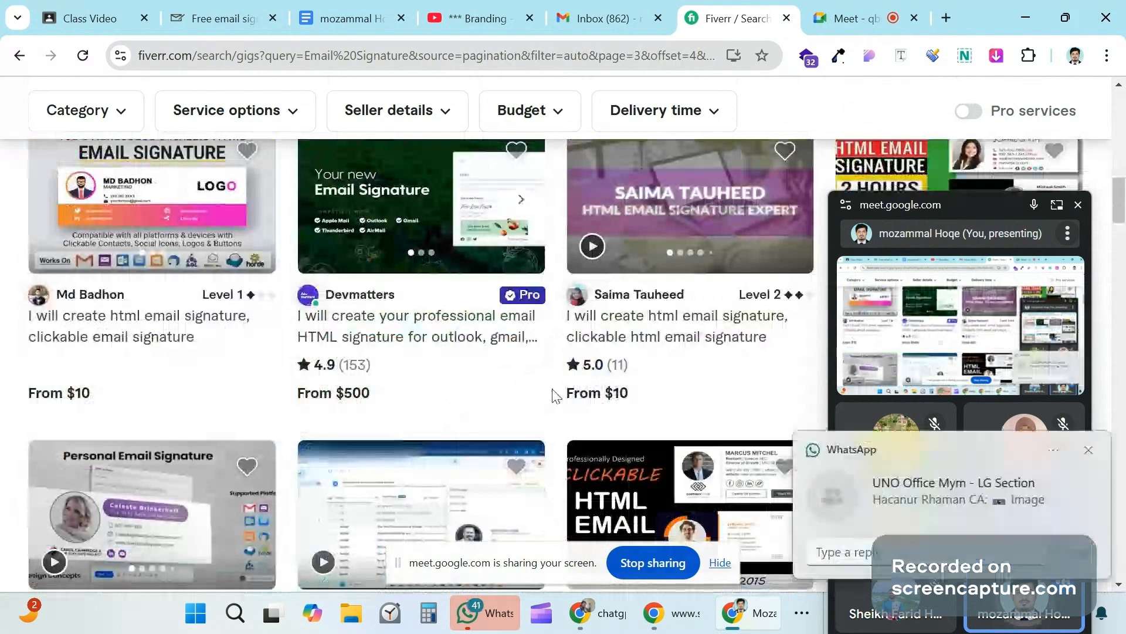
click(1089, 449)
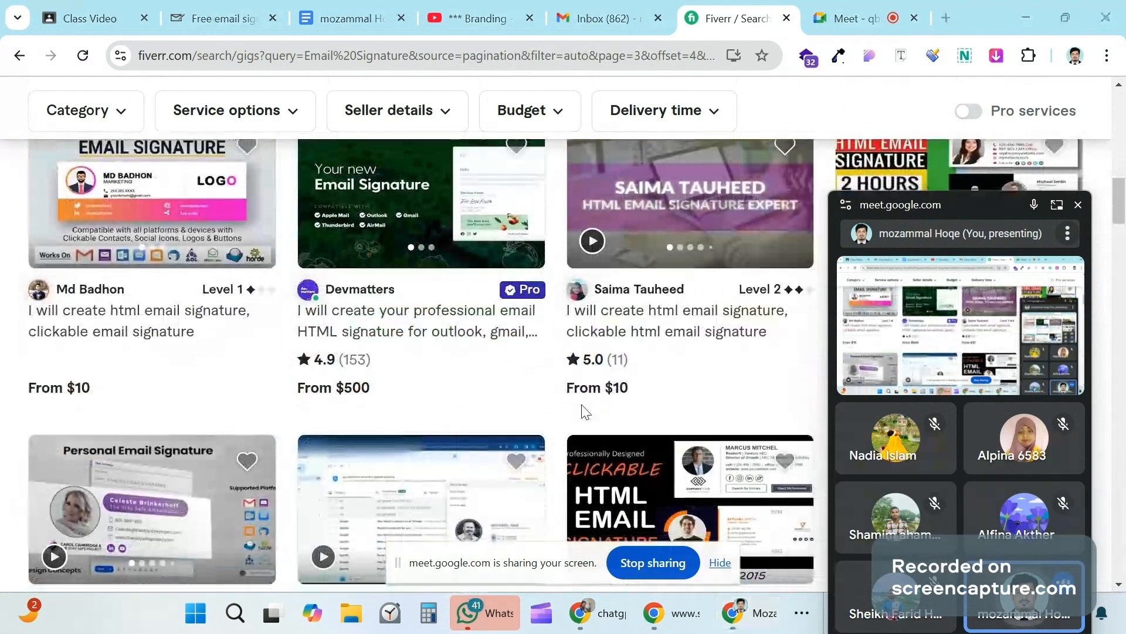
scroll(584, 413, down, 3)
scroll(485, 380, down, 3)
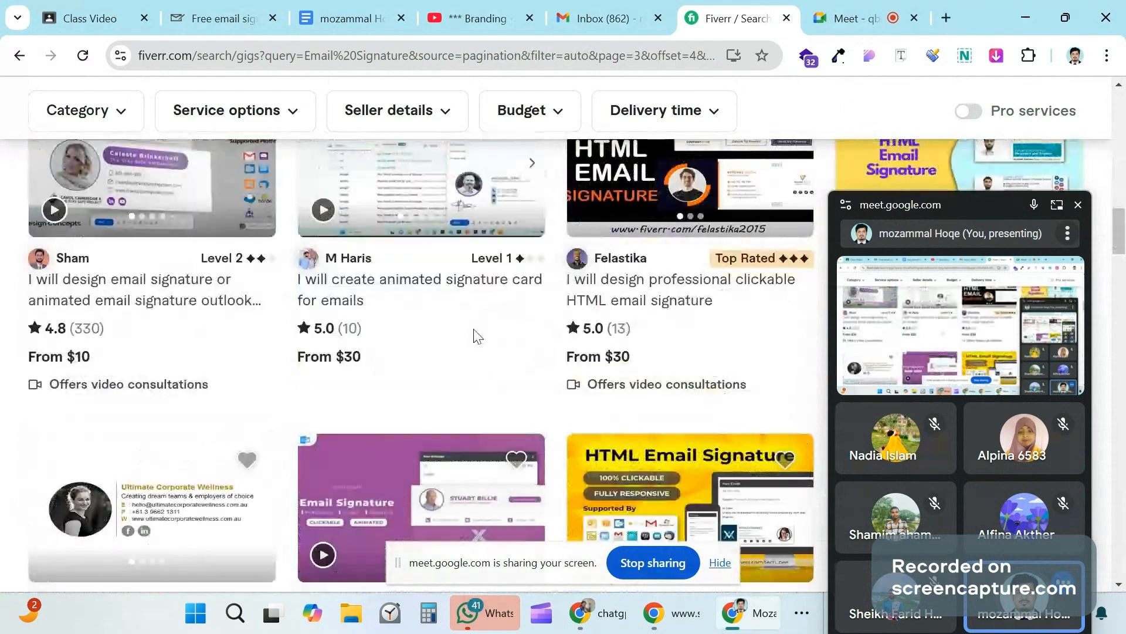
Step: Open one seller's email signature gig in a new tab and keep browsing the results
right_click(465, 289)
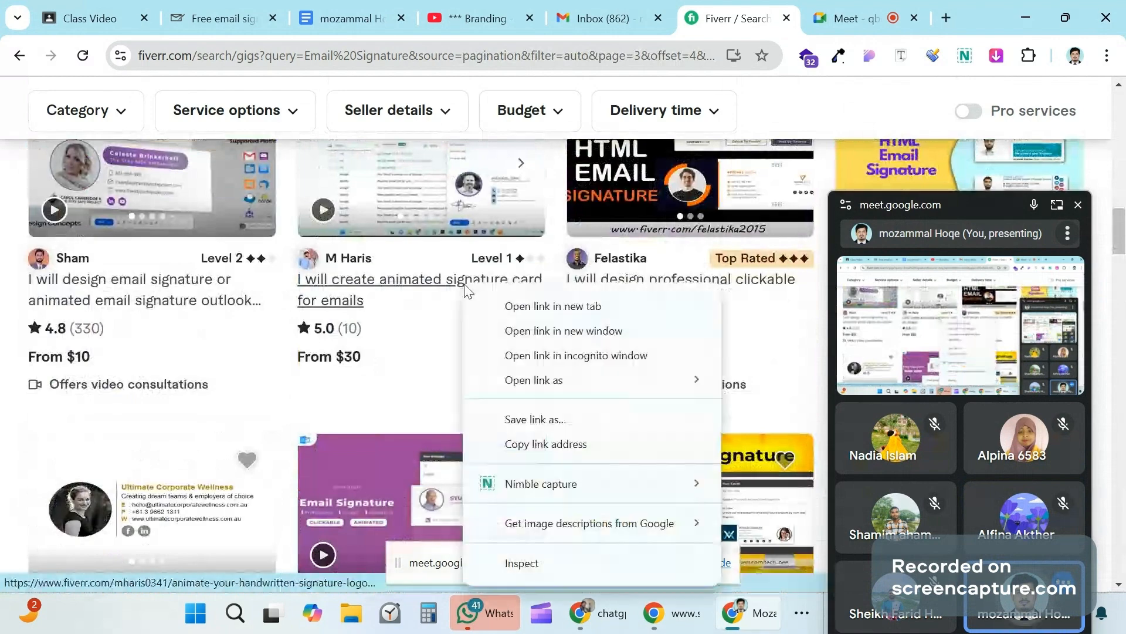
click(503, 311)
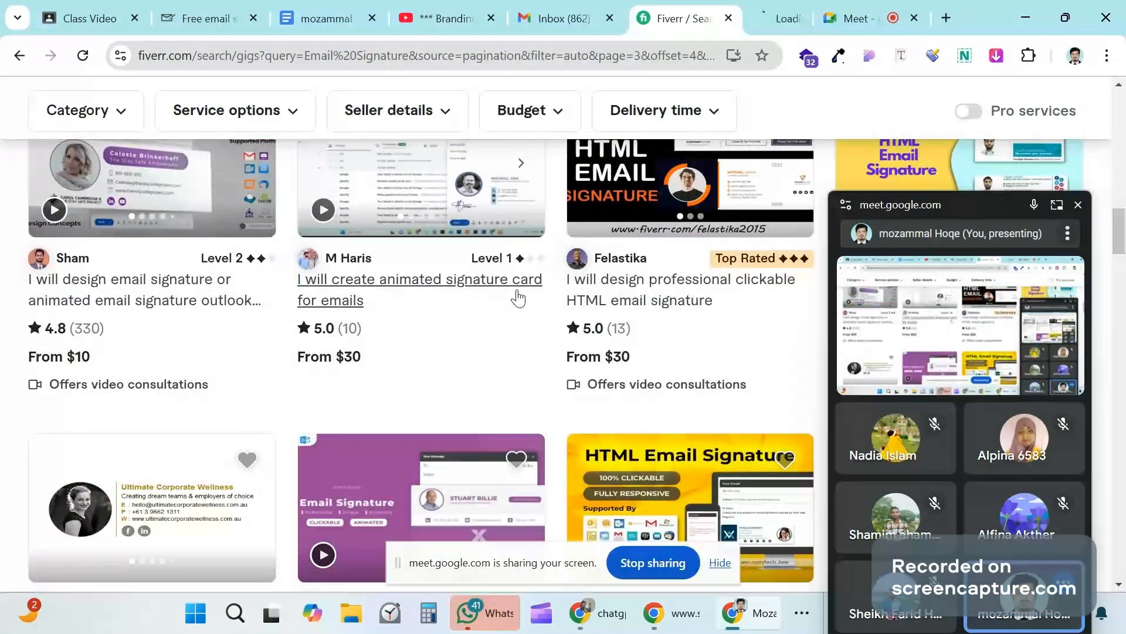
scroll(518, 298, down, 10)
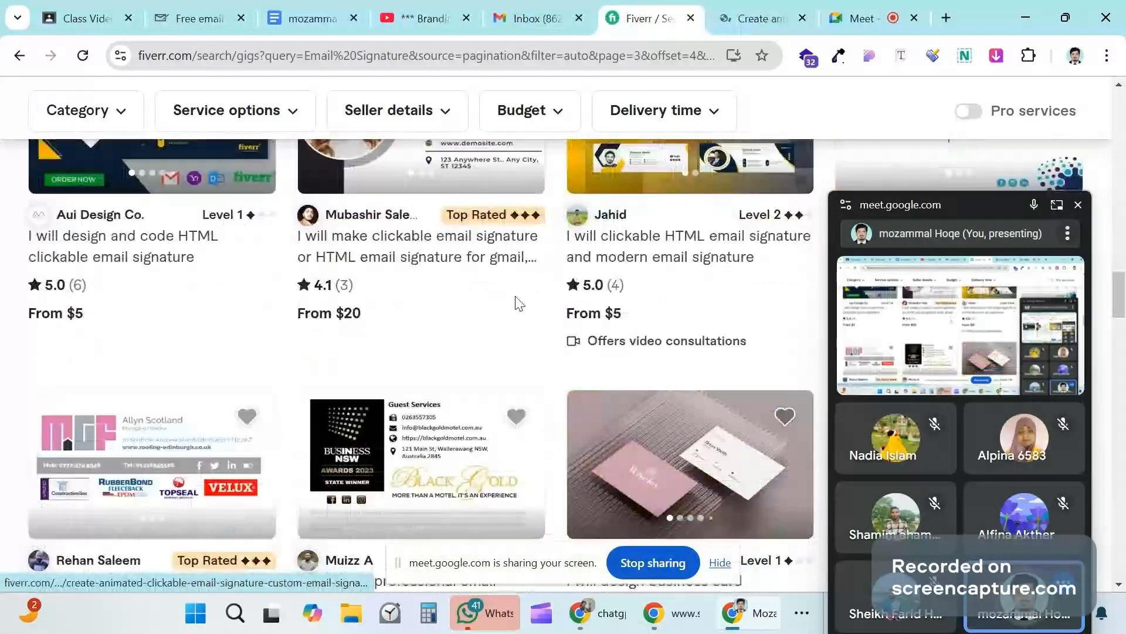
scroll(516, 311, down, 5)
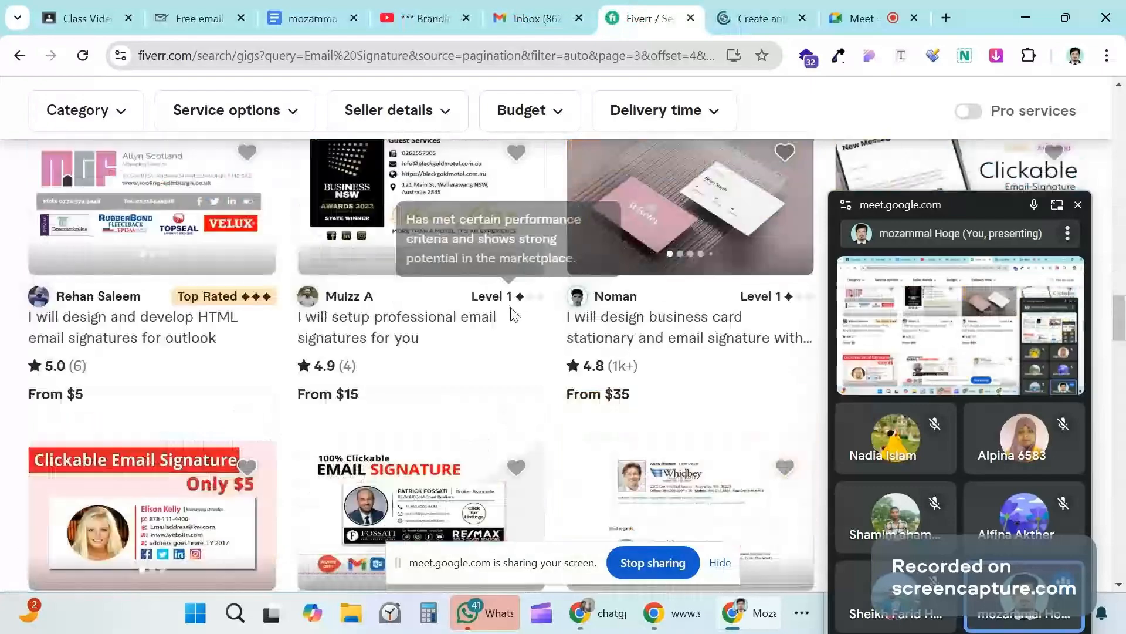
scroll(510, 320, down, 5)
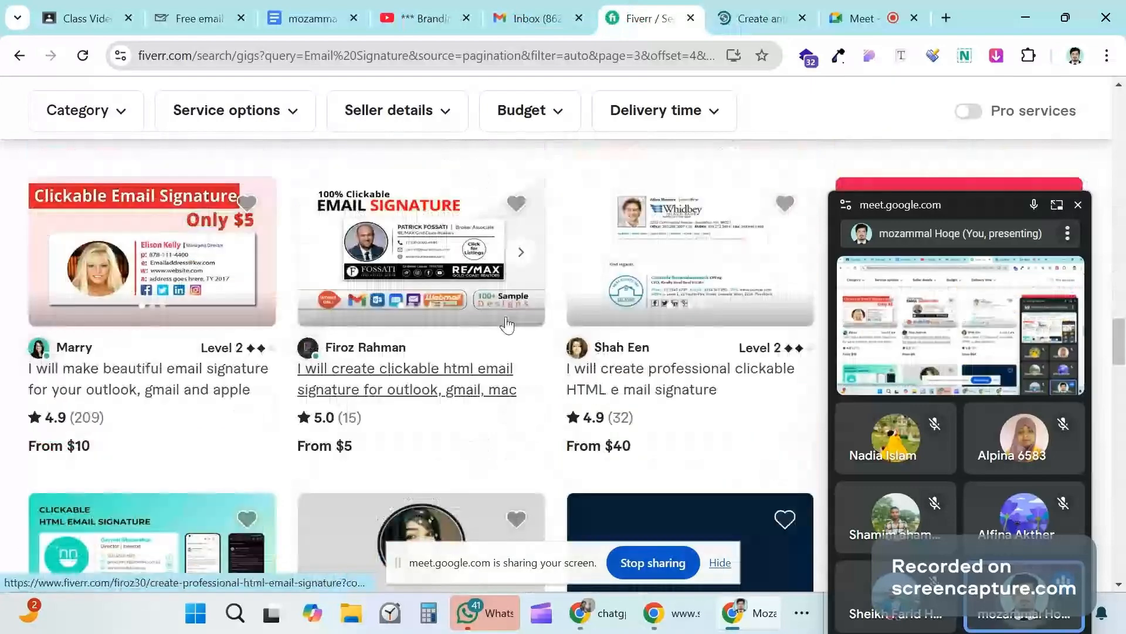
scroll(507, 325, down, 3)
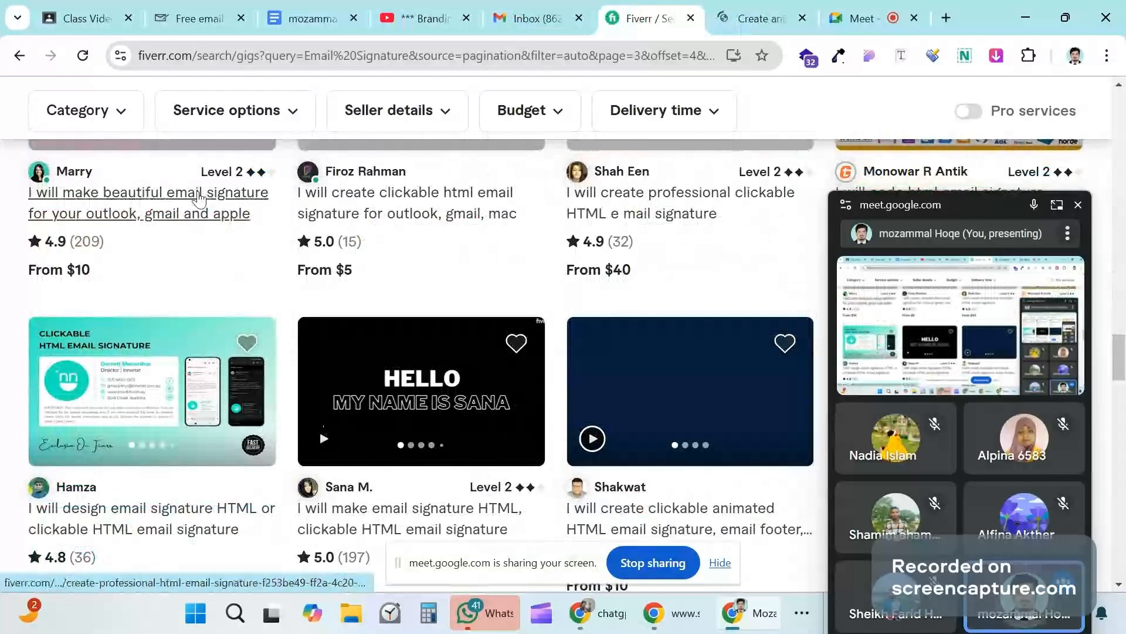
Step: Open another email signature gig in a new tab and view the animated signature card gig page
right_click(236, 212)
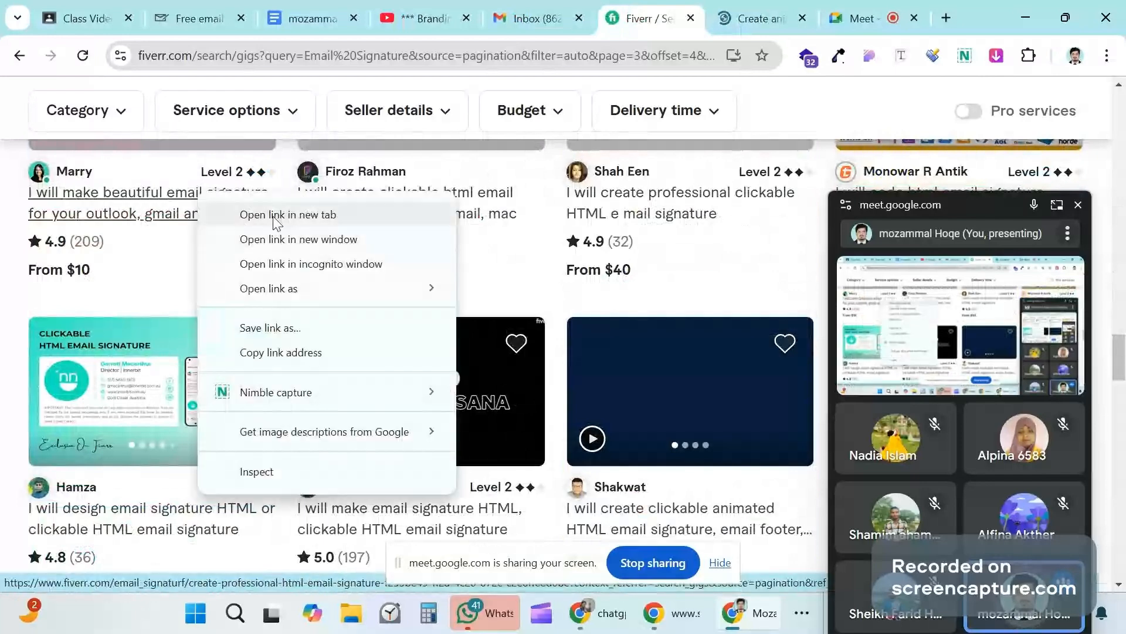
click(275, 216)
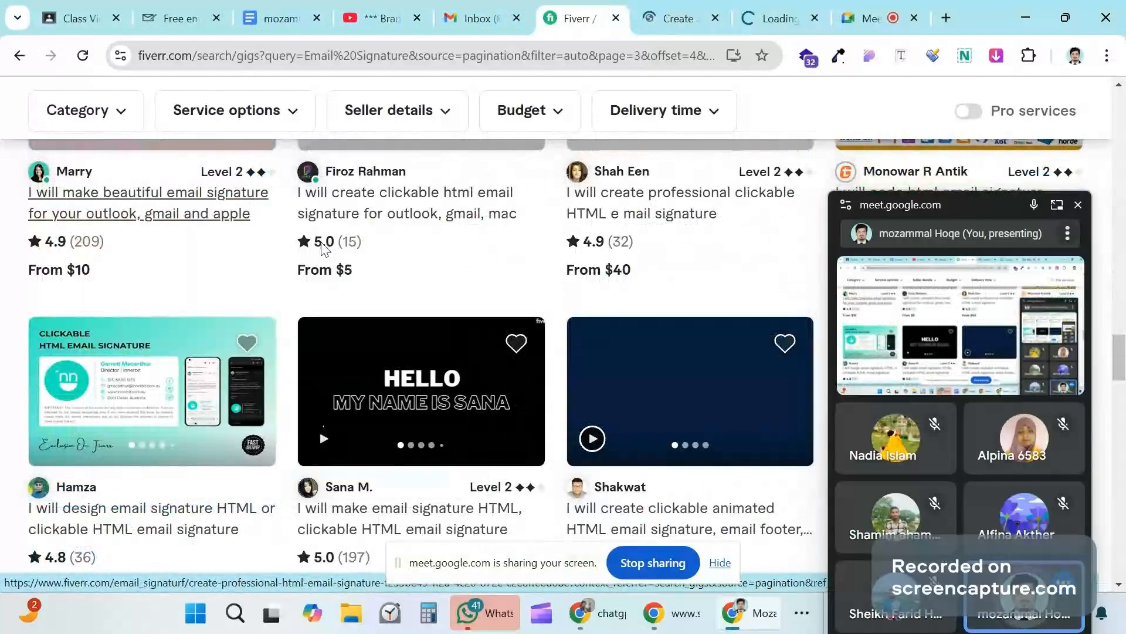
scroll(323, 249, down, 5)
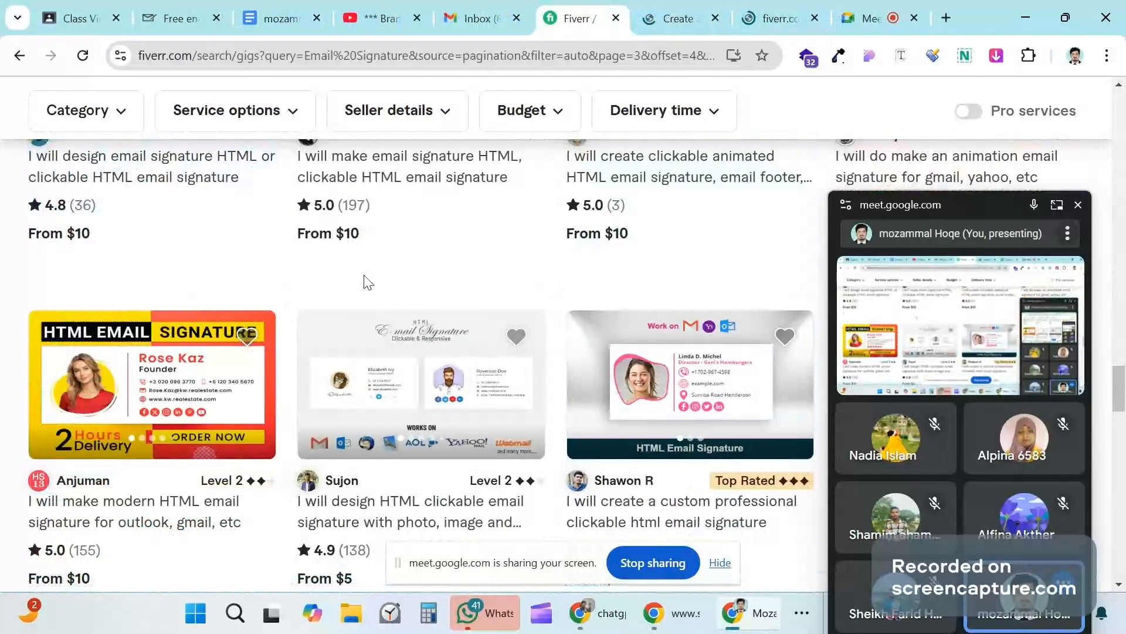
scroll(369, 283, down, 8)
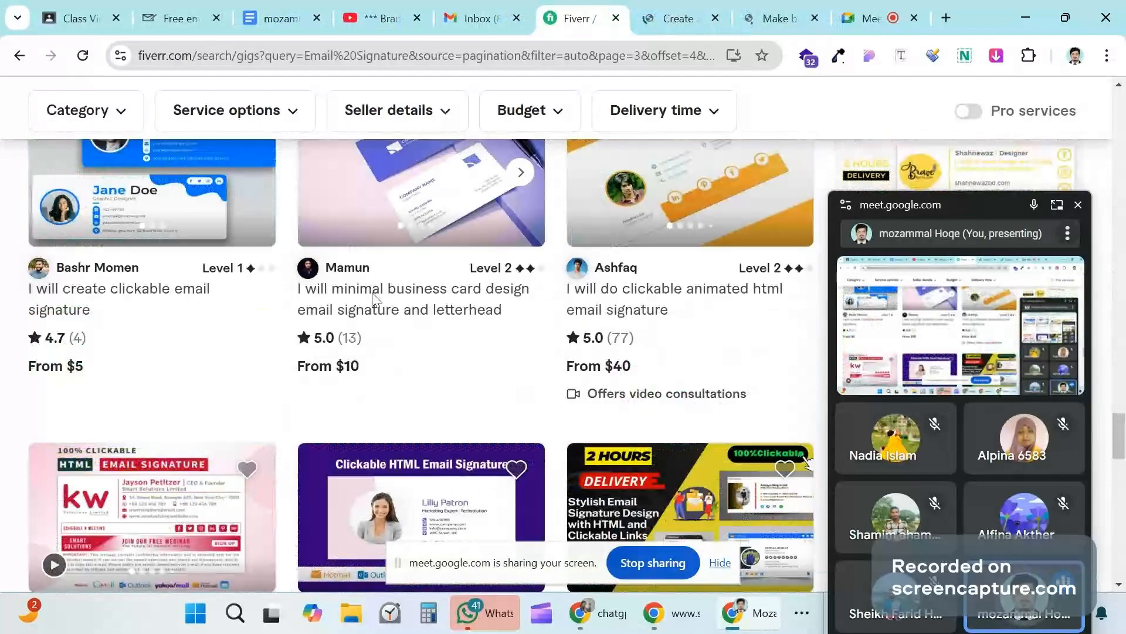
scroll(374, 298, down, 5)
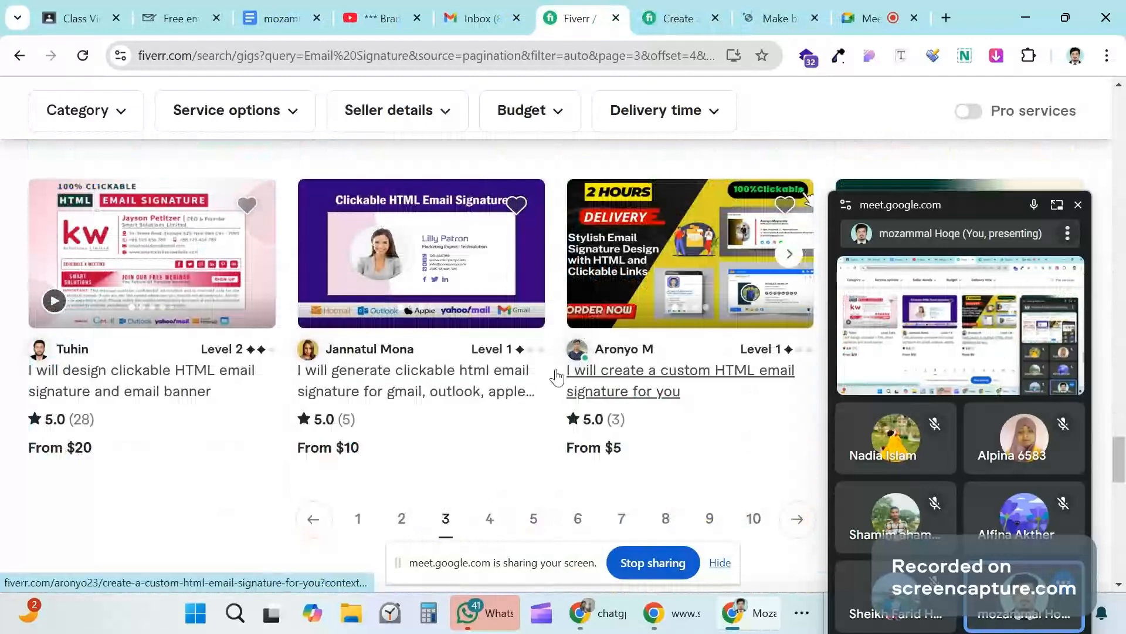
click(677, 21)
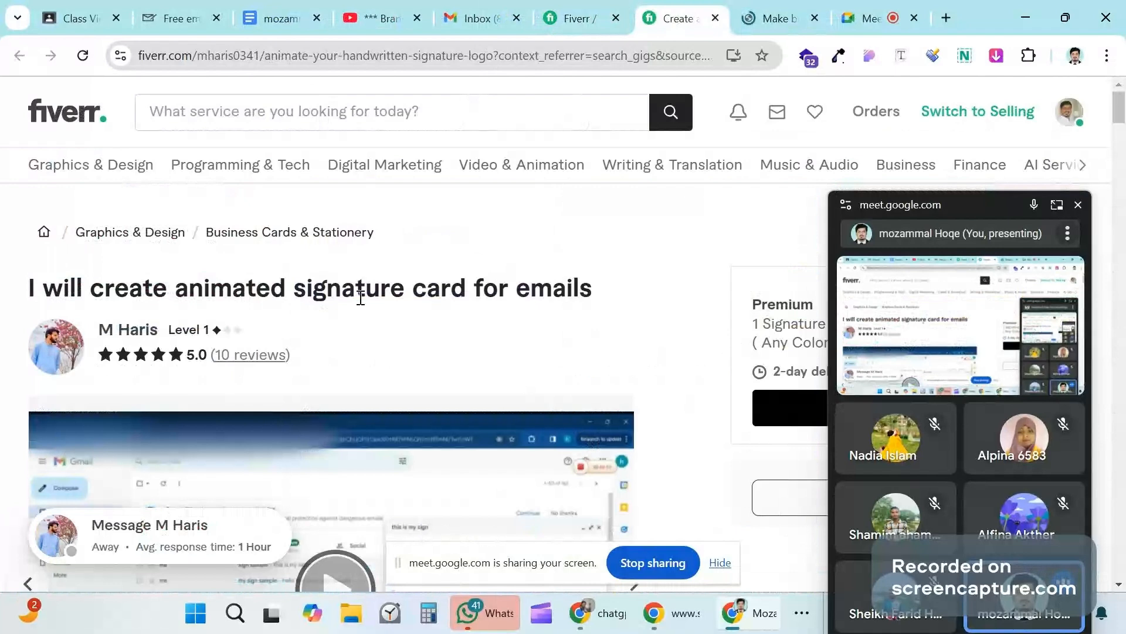
scroll(496, 316, down, 4)
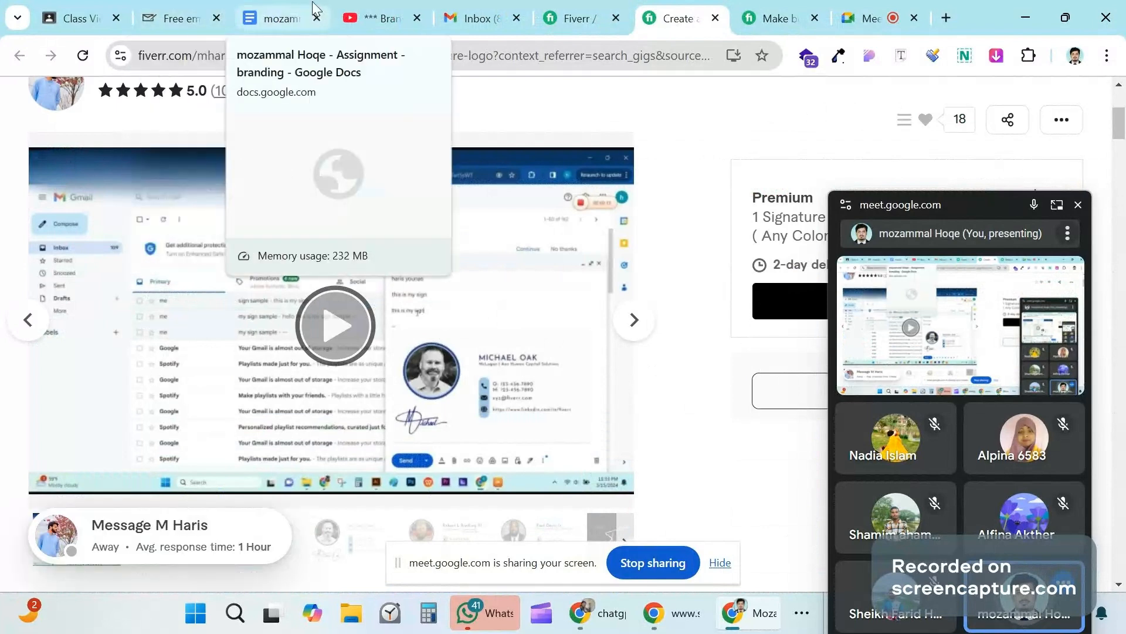
Step: Return to the signature generator and view the preview with photo, contact details and five social icons
click(187, 11)
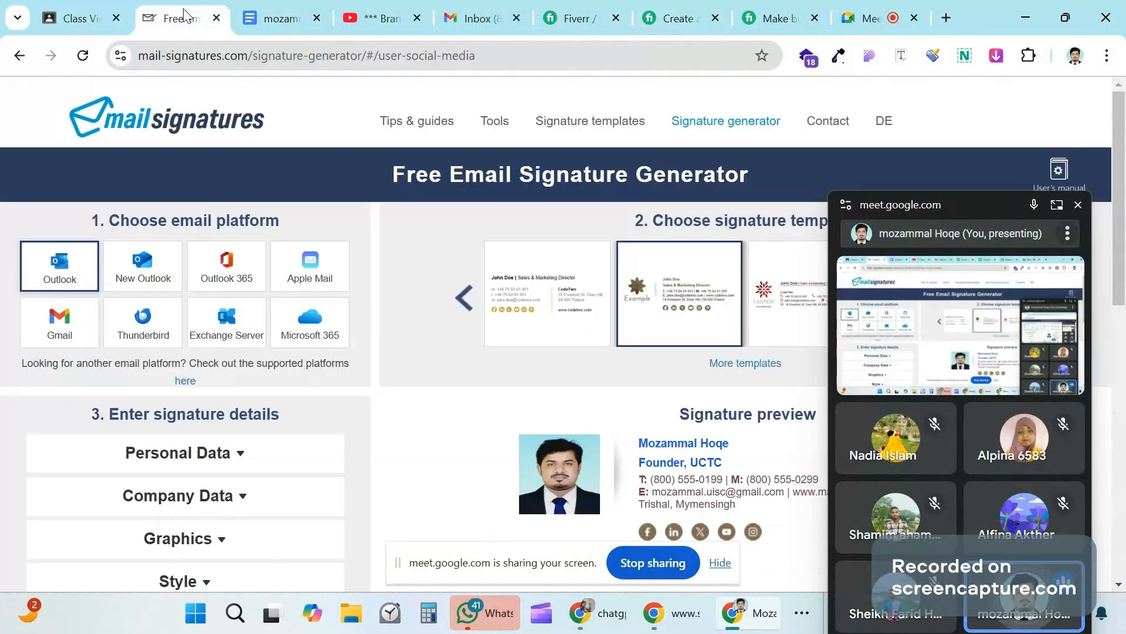
drag(994, 211, 1070, 416)
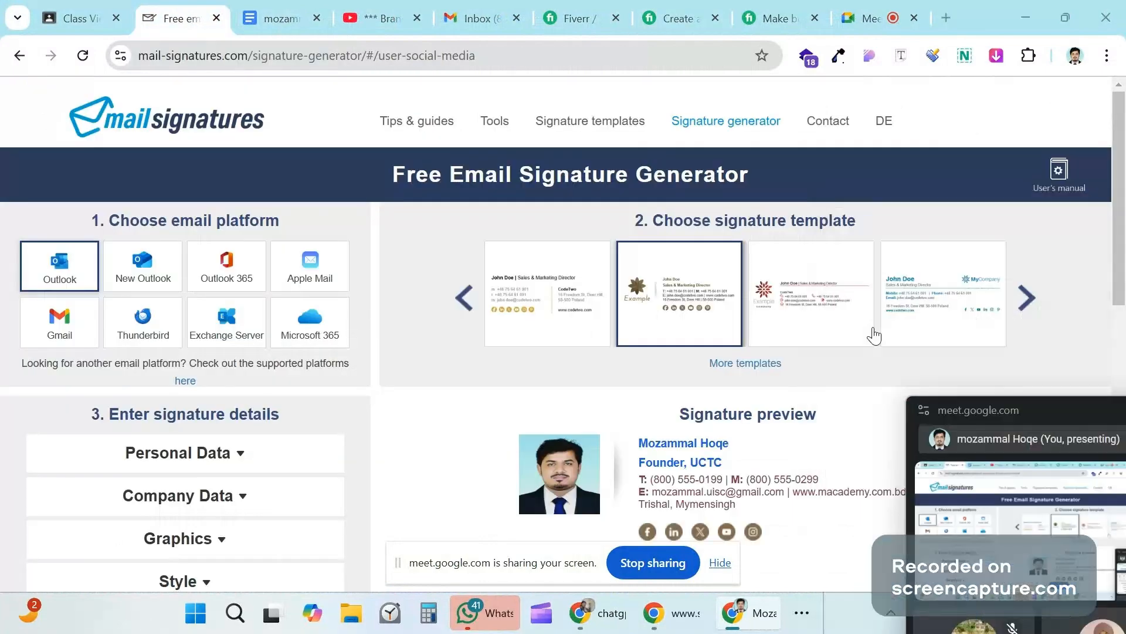
scroll(874, 336, down, 4)
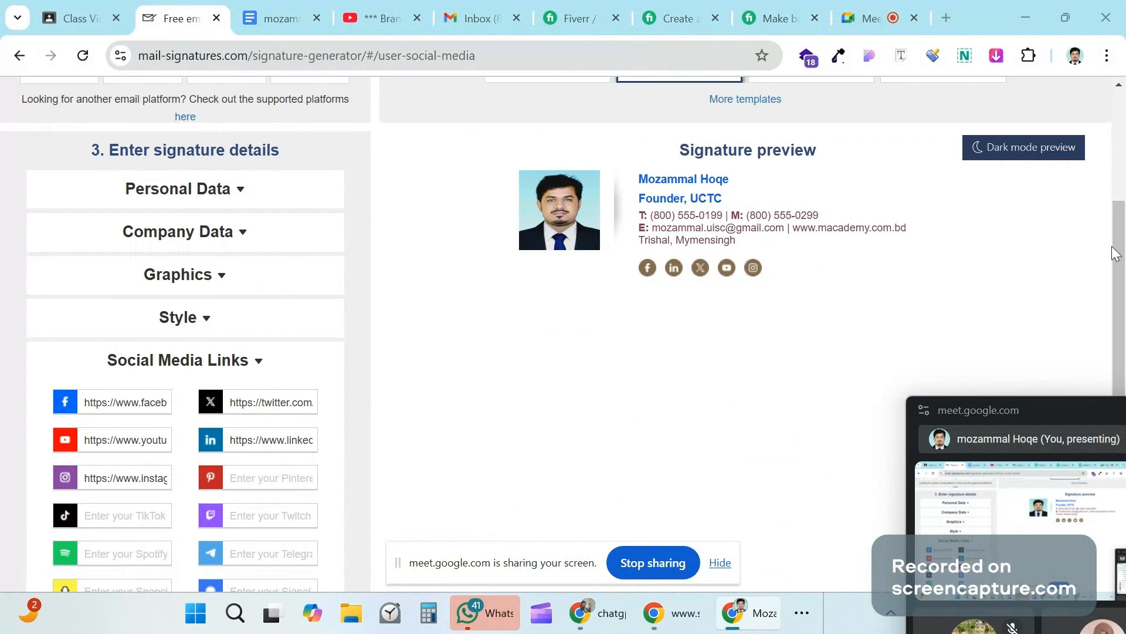
mouse_move(1116, 254)
mouse_down()
mouse_move(1123, 211)
mouse_move(1068, 241)
mouse_up()
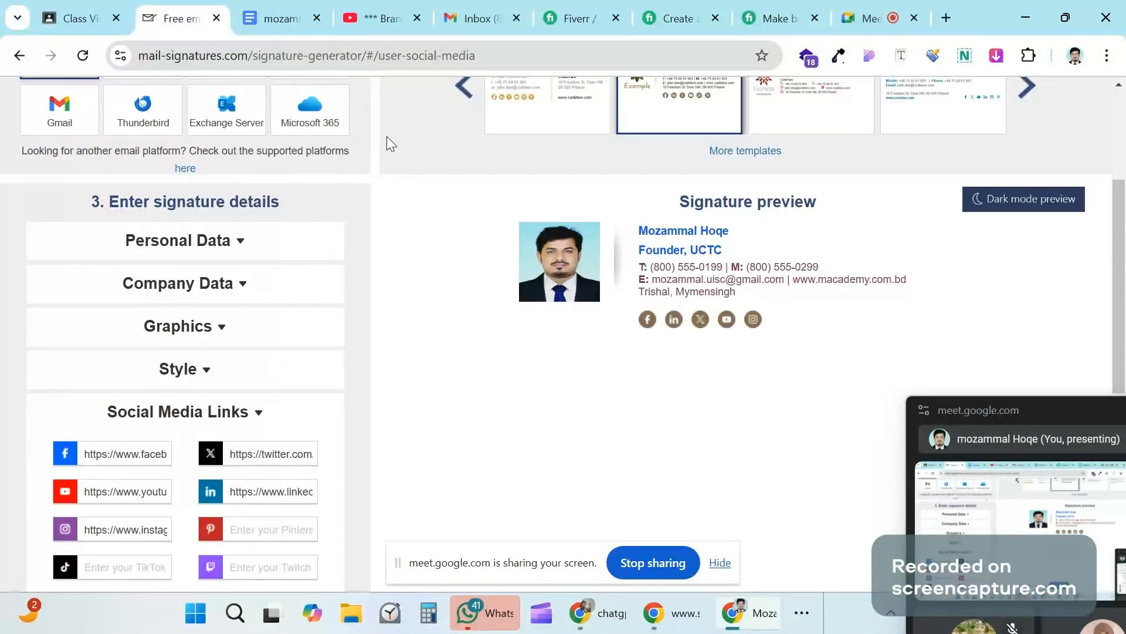
scroll(459, 265, up, 1)
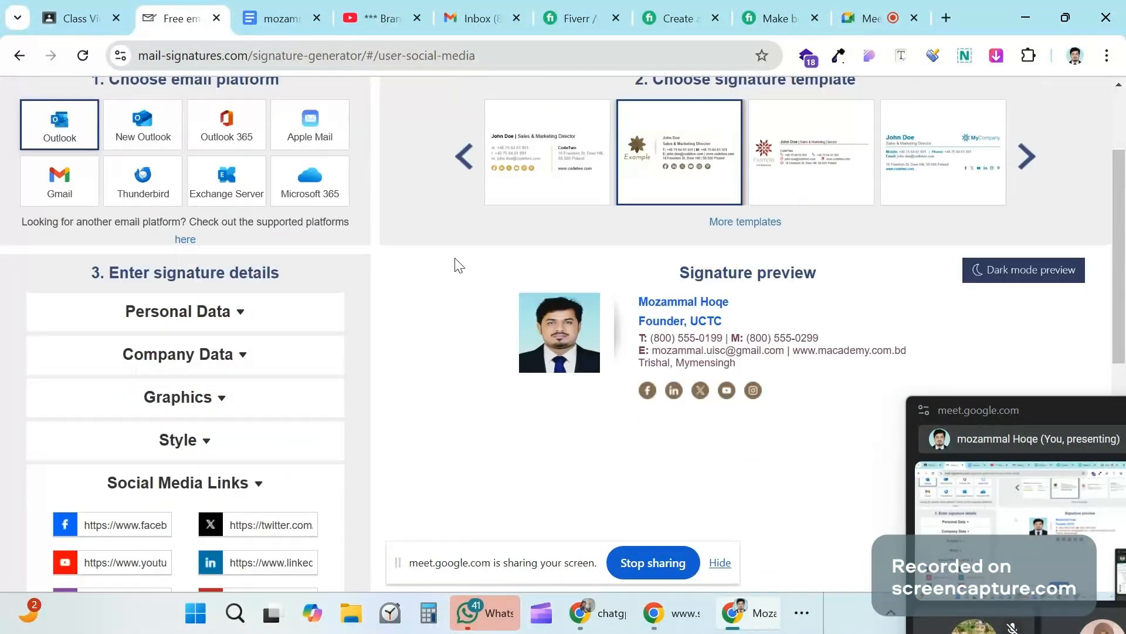
scroll(459, 266, up, 1)
scroll(701, 157, down, 2)
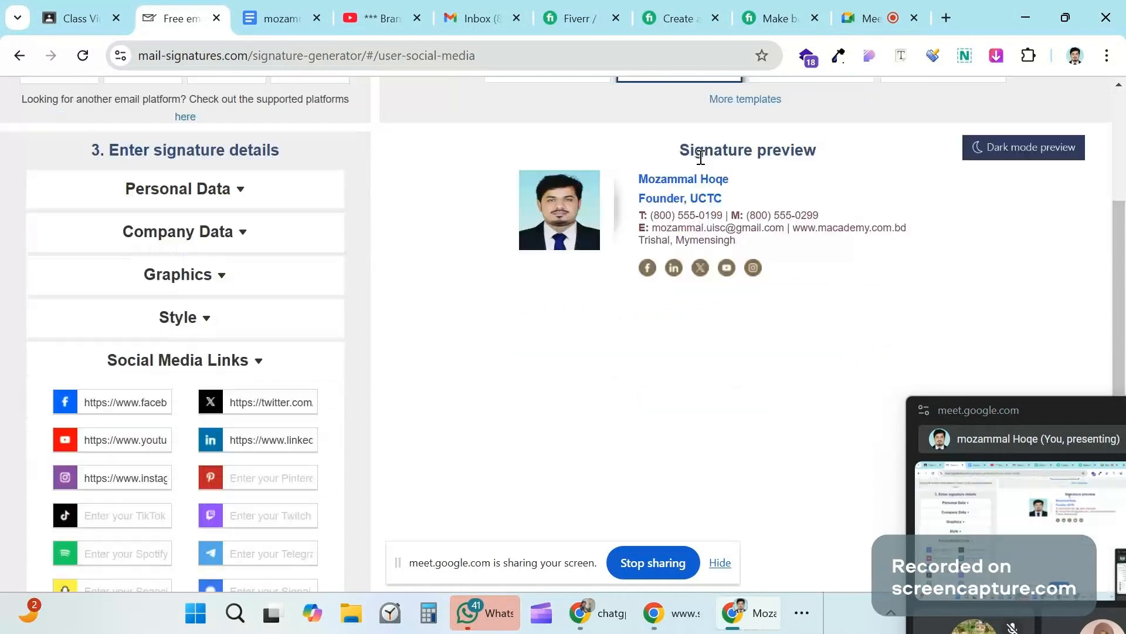
Step: Go back to Fiverr's Email Signature results and scroll to the top of page 3
click(561, 12)
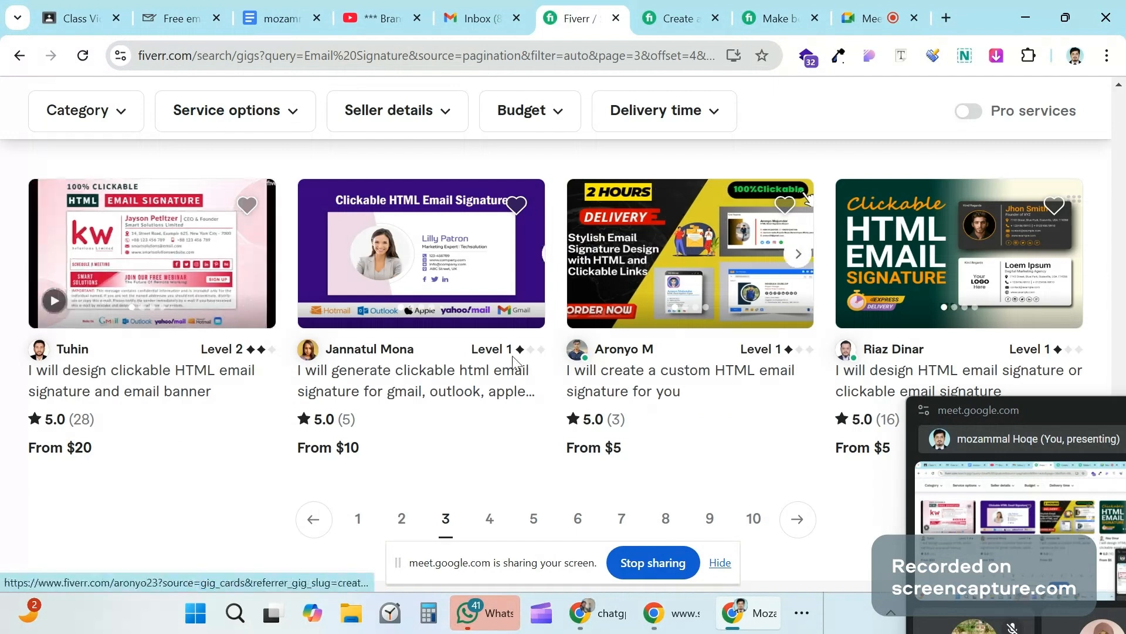
scroll(514, 361, up, 15)
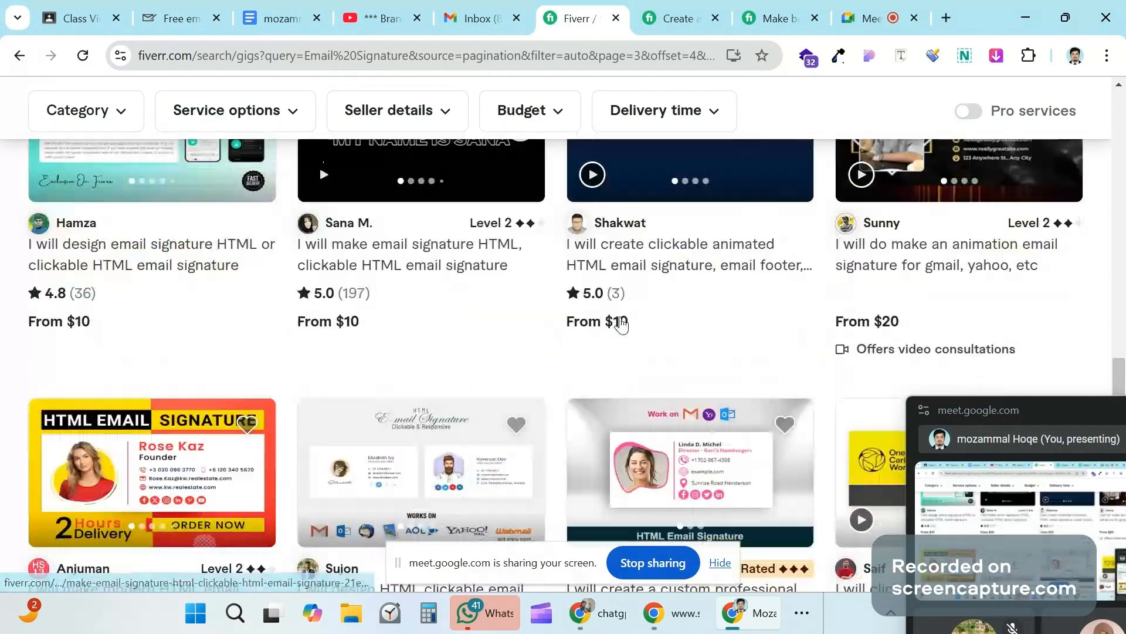
scroll(778, 305, up, 10)
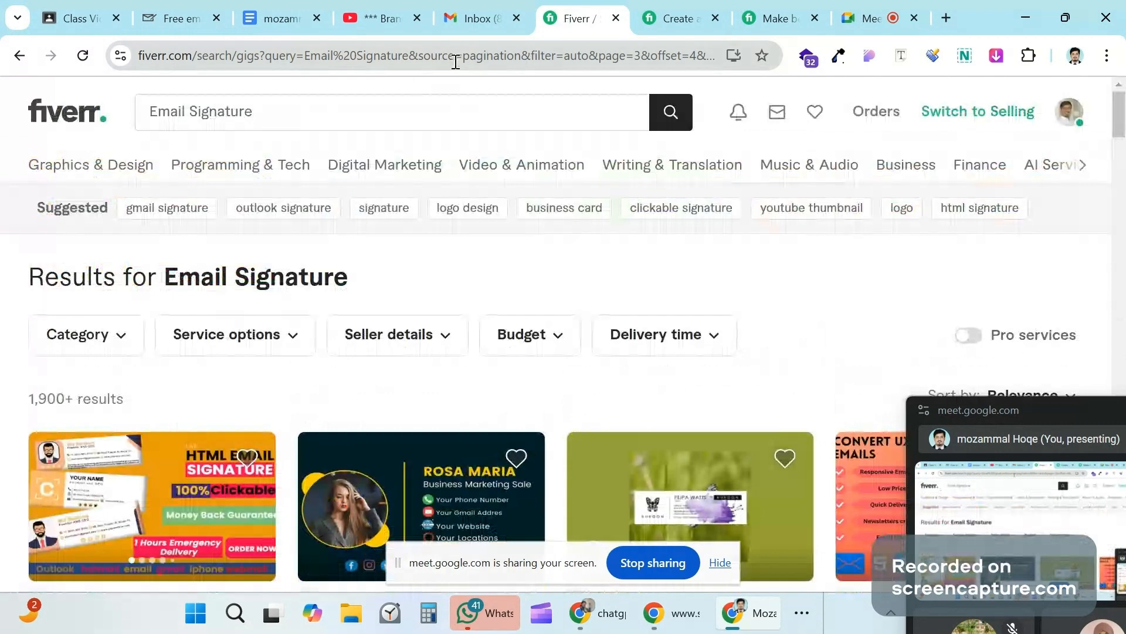
Step: Open Gmail in a new tab and start a new message
click(946, 18)
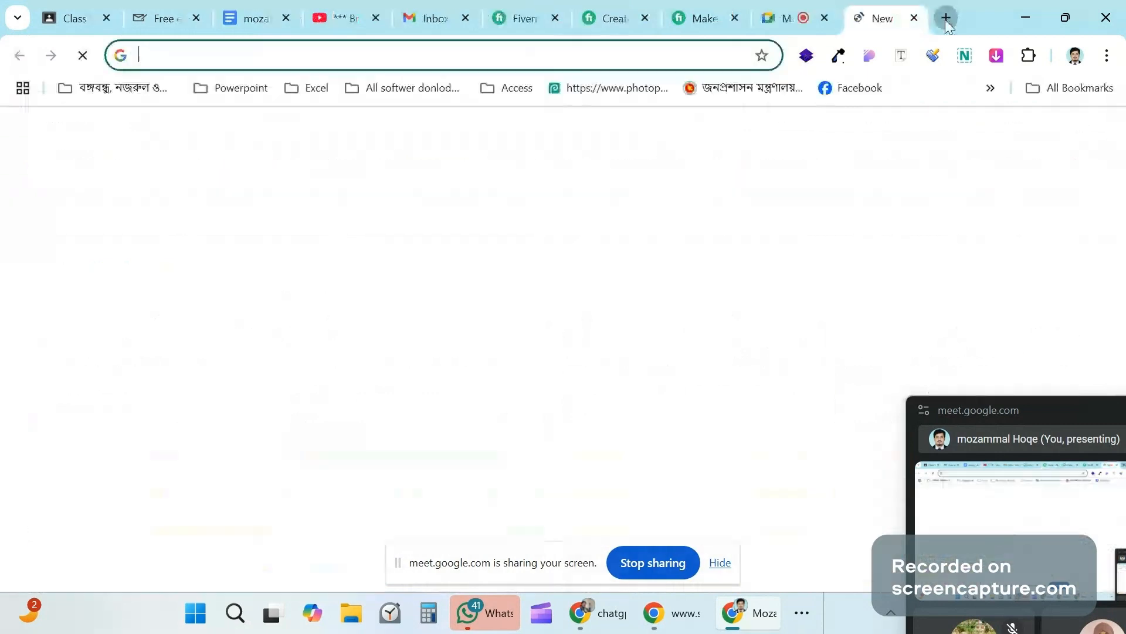
click(907, 141)
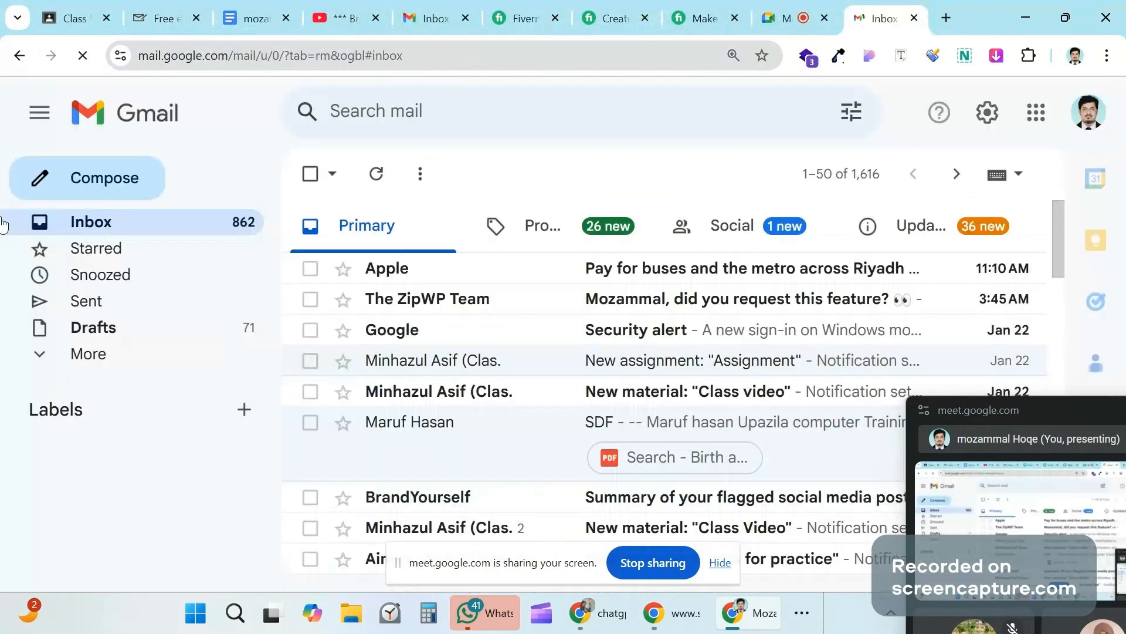
click(123, 183)
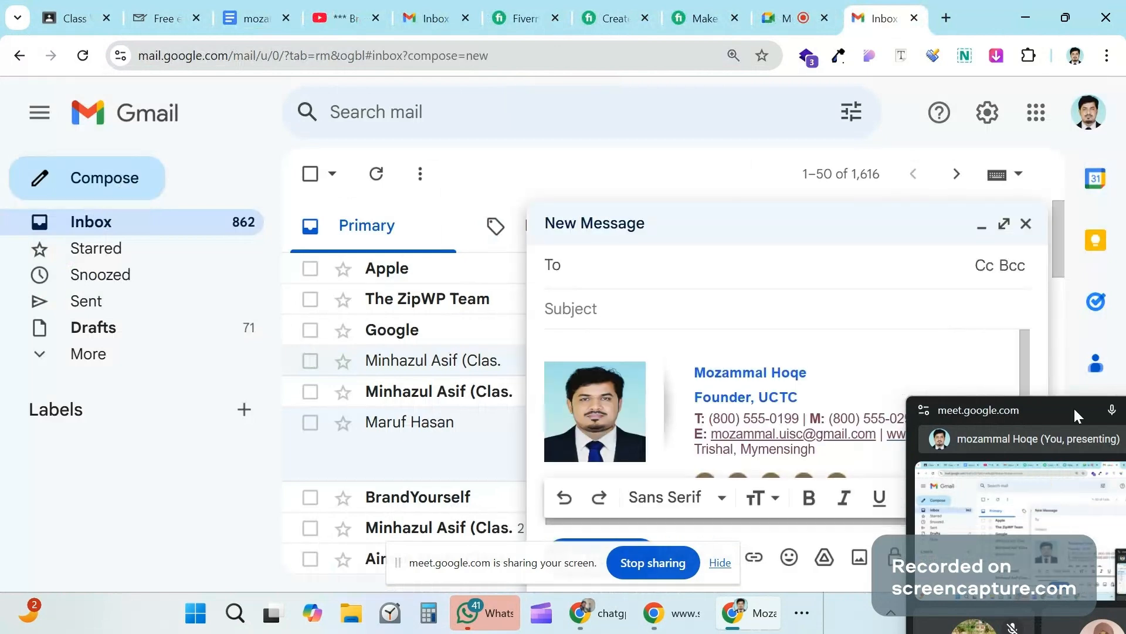
scroll(794, 387, down, 1)
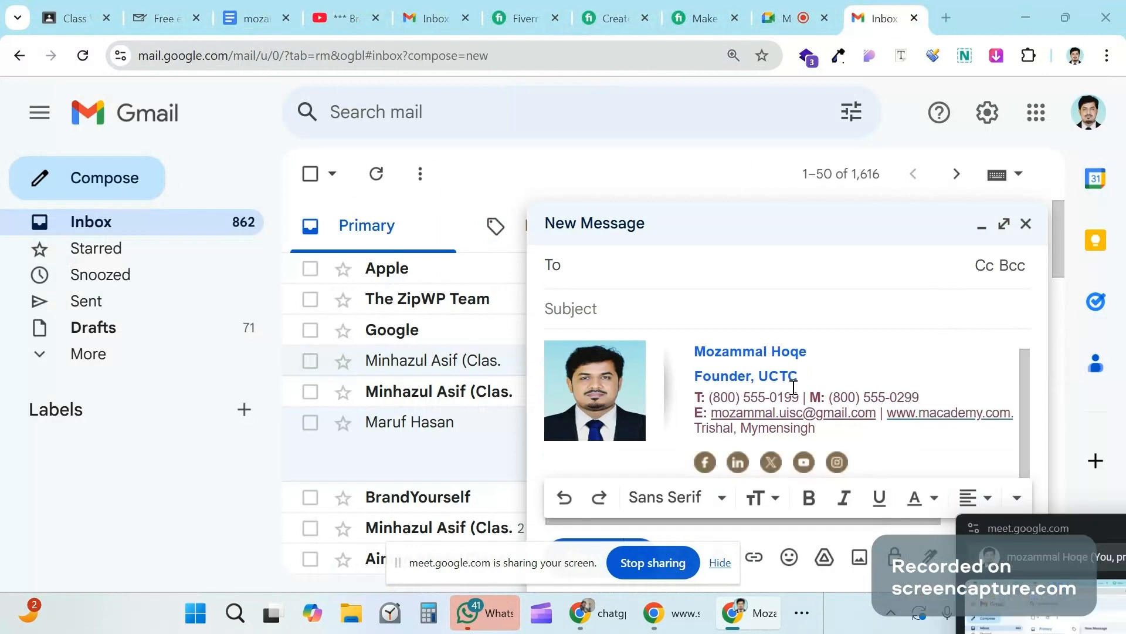
scroll(733, 363, up, 1)
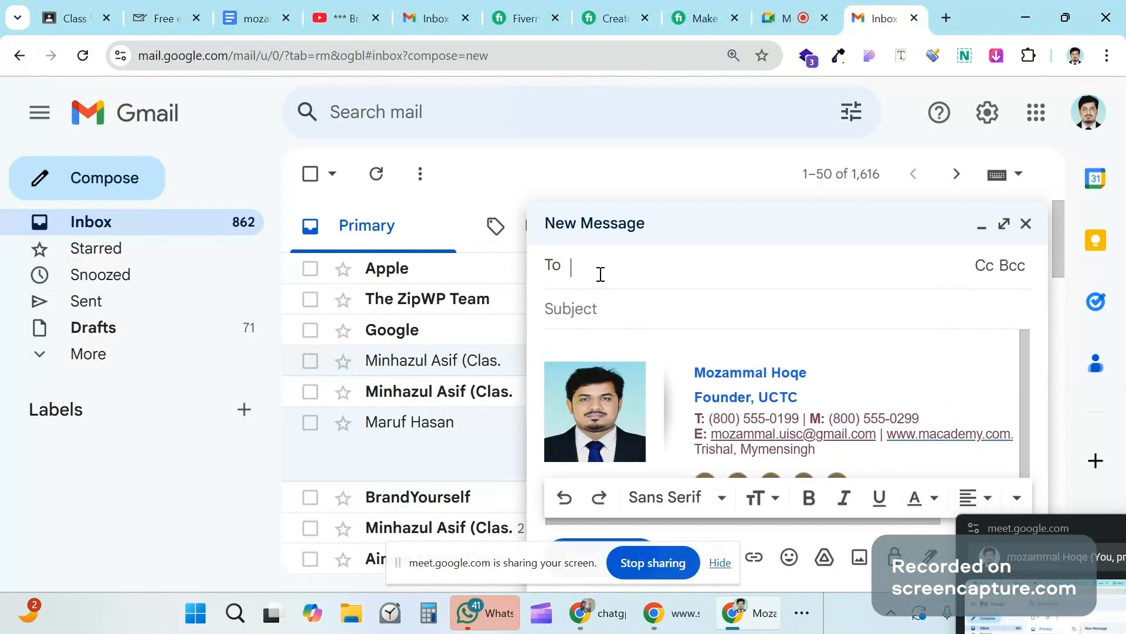
Step: Inspect the draft's signature and check where its Facebook icon links
click(585, 310)
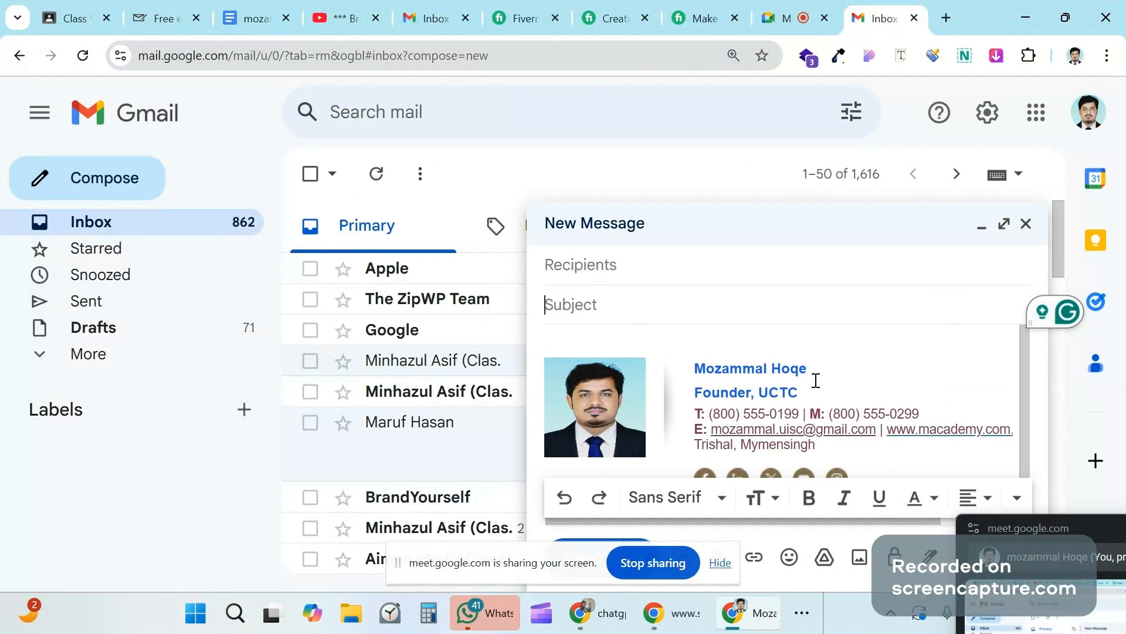
scroll(765, 396, down, 1)
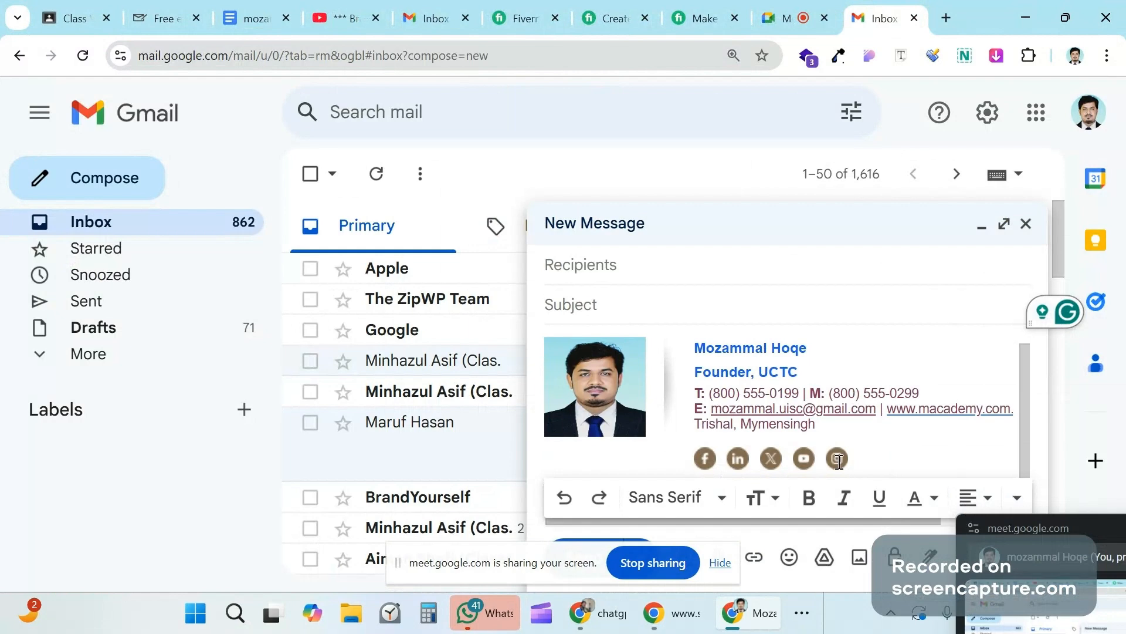
click(705, 461)
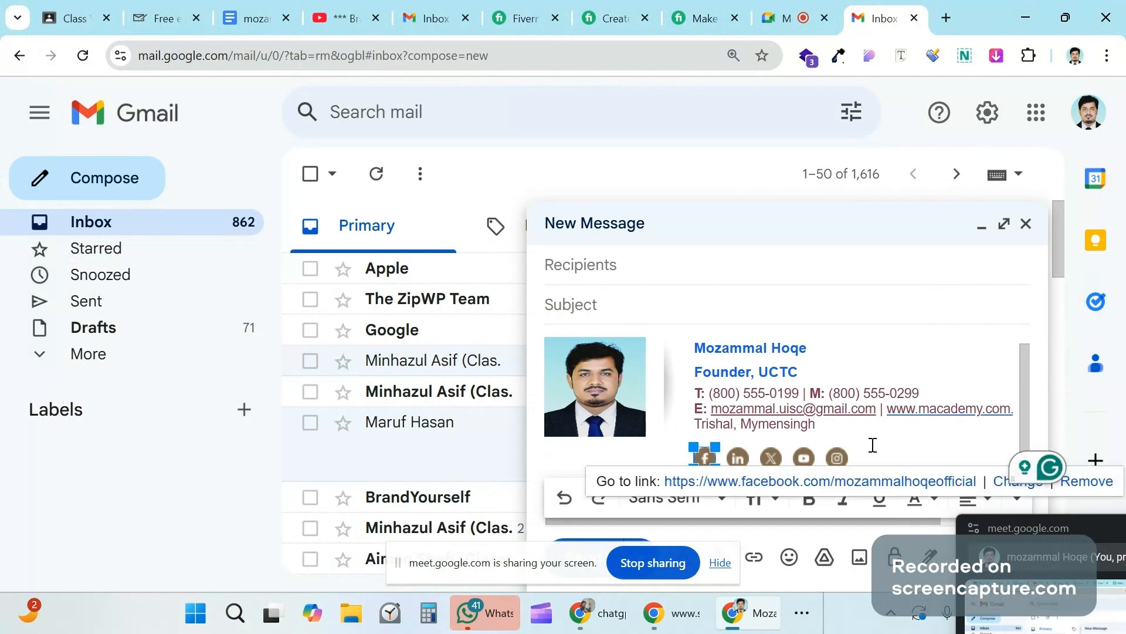
click(891, 442)
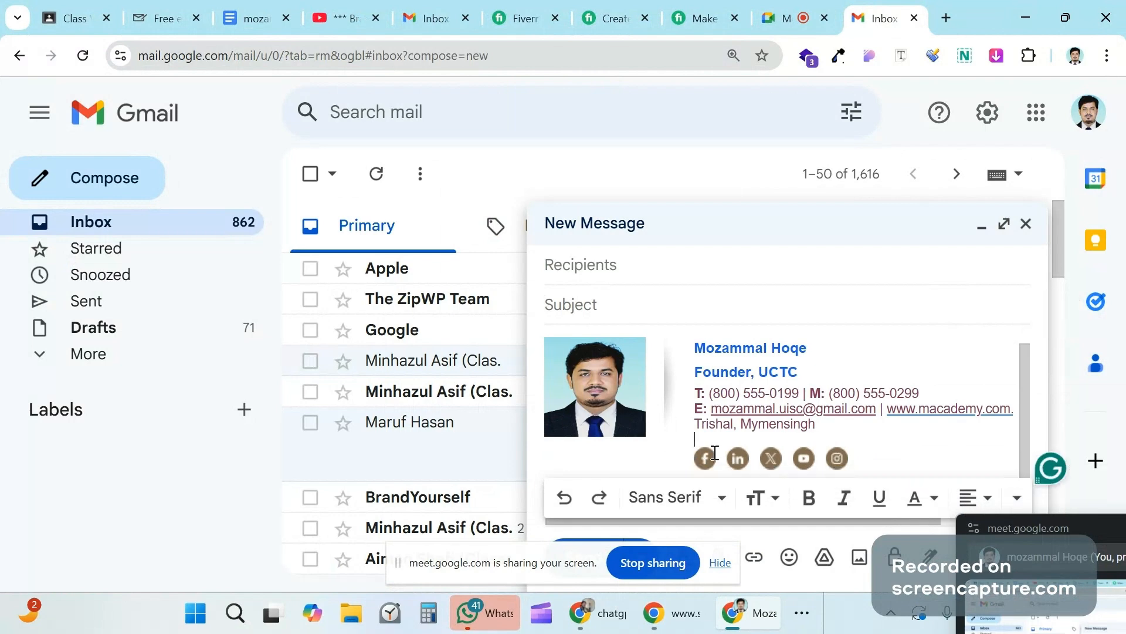
scroll(657, 354, up, 1)
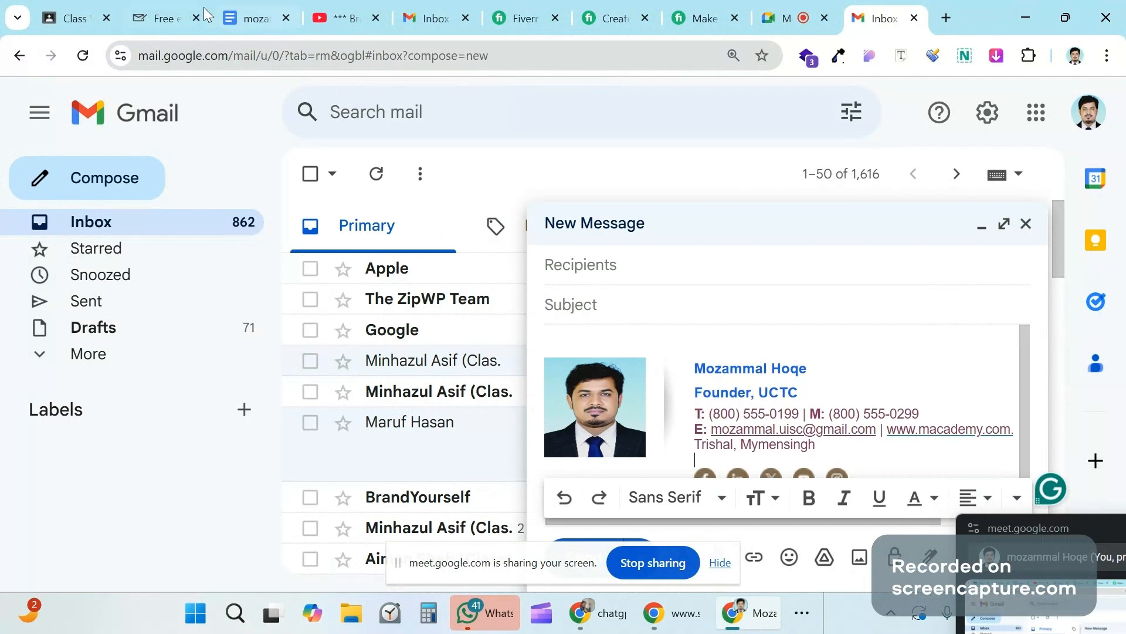
Step: Switch back to the generator, scrolled up to the email platform and template choices
click(157, 19)
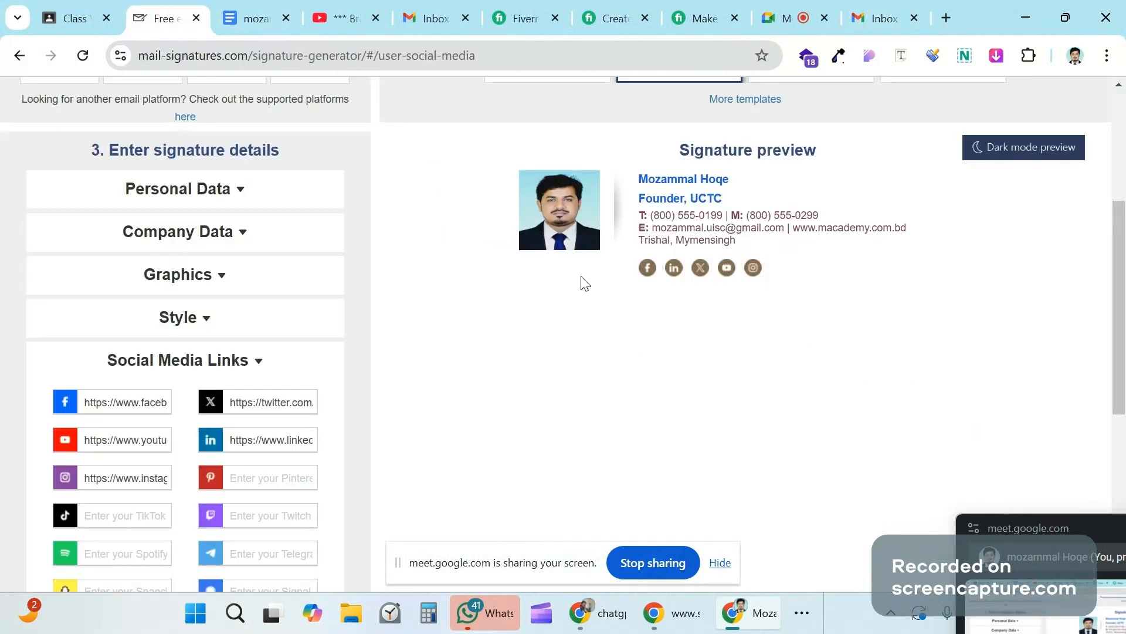
scroll(584, 283, up, 1)
scroll(729, 346, down, 1)
scroll(729, 347, up, 5)
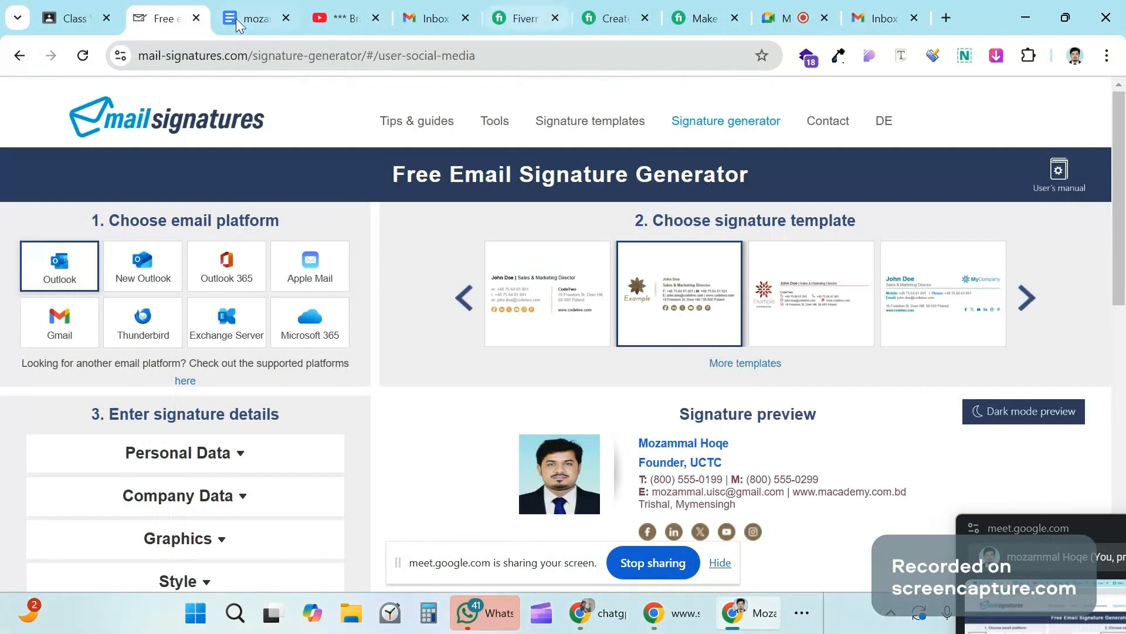
Step: Return to Fiverr's Email Signature results and move to page 2 of the gig listings
click(524, 18)
scroll(416, 291, down, 10)
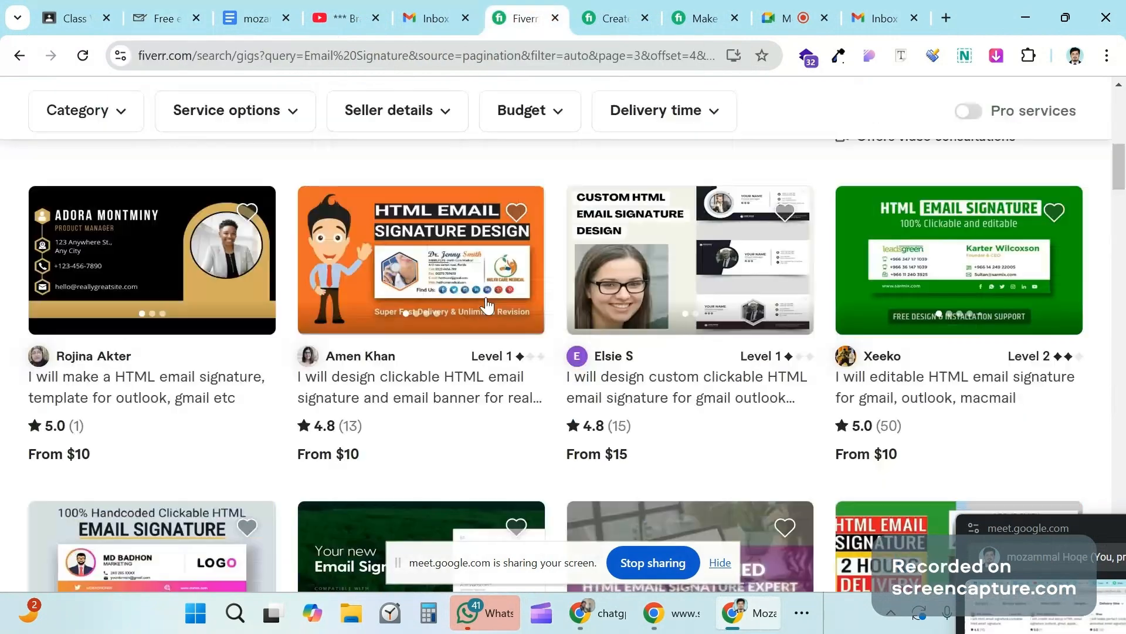
scroll(486, 304, down, 9)
scroll(527, 352, down, 10)
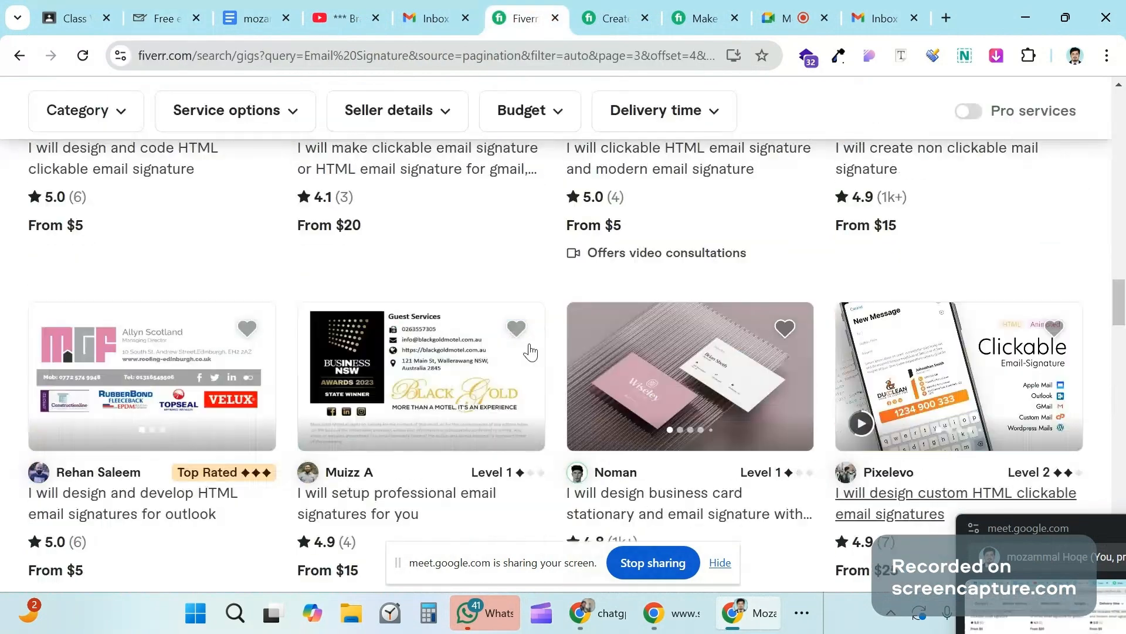
scroll(530, 351, down, 9)
scroll(530, 352, down, 3)
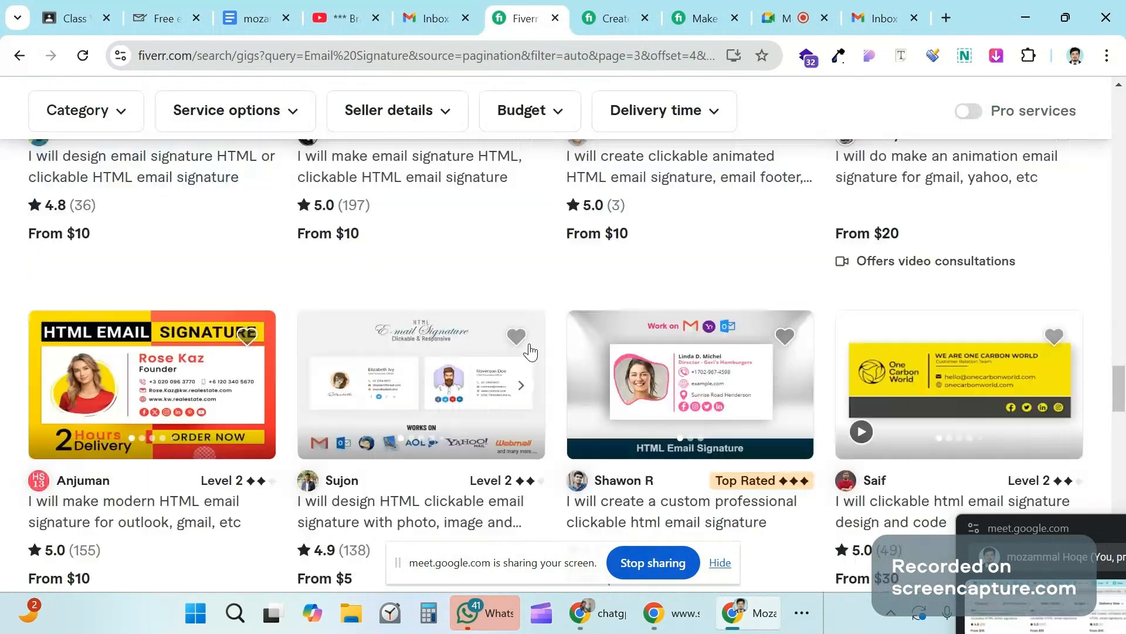
scroll(531, 351, down, 4)
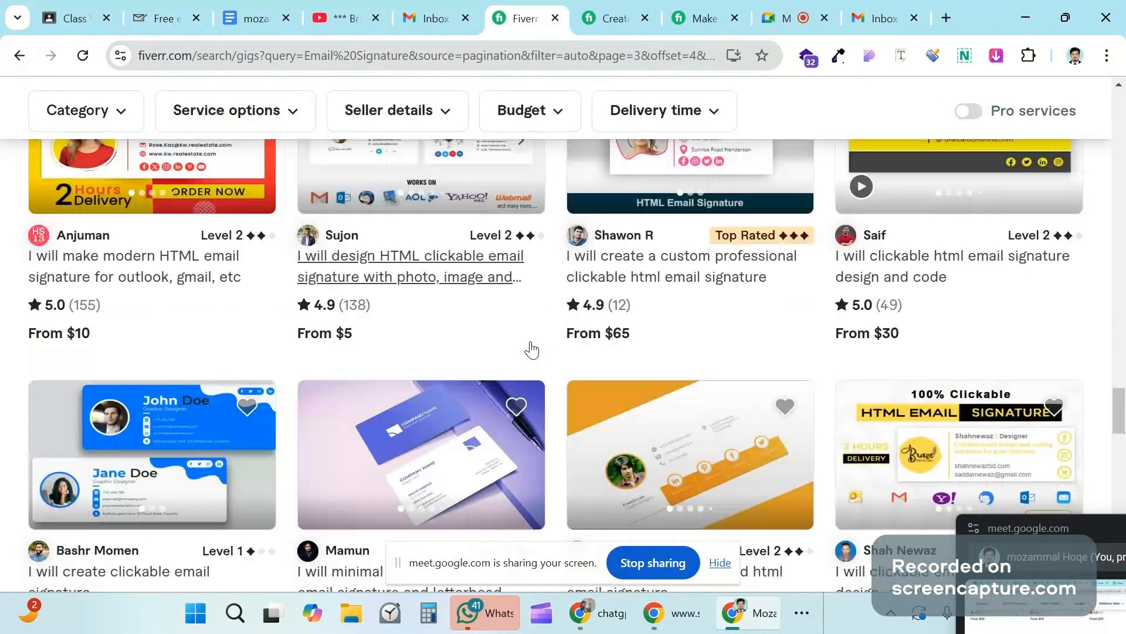
scroll(532, 350, down, 5)
scroll(556, 323, down, 3)
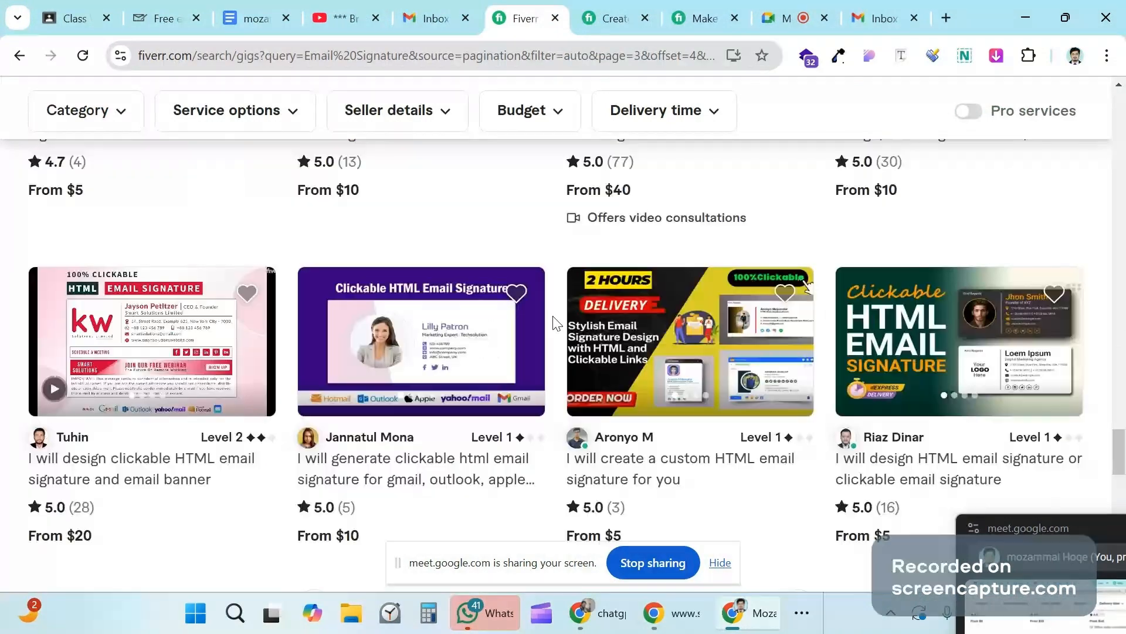
scroll(556, 323, up, 3)
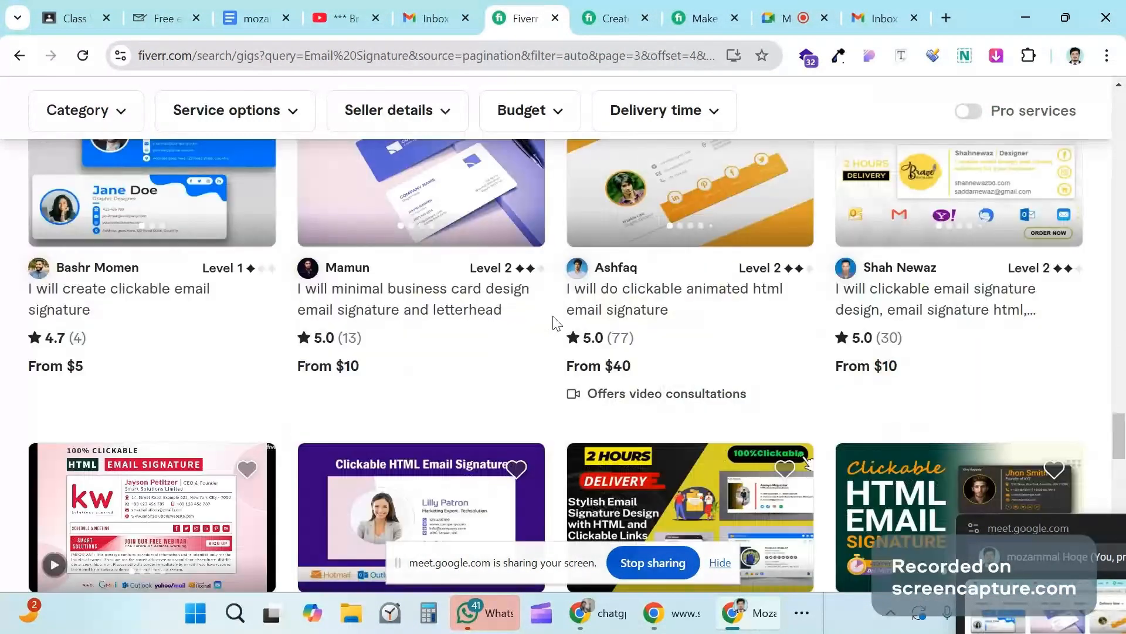
scroll(556, 324, down, 5)
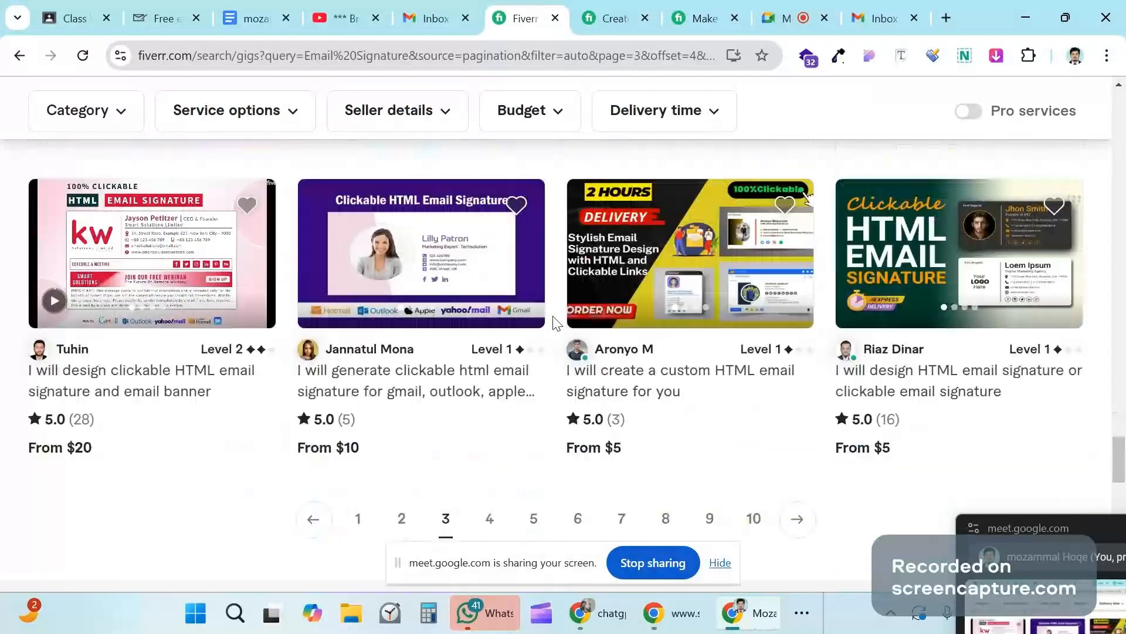
scroll(556, 323, down, 6)
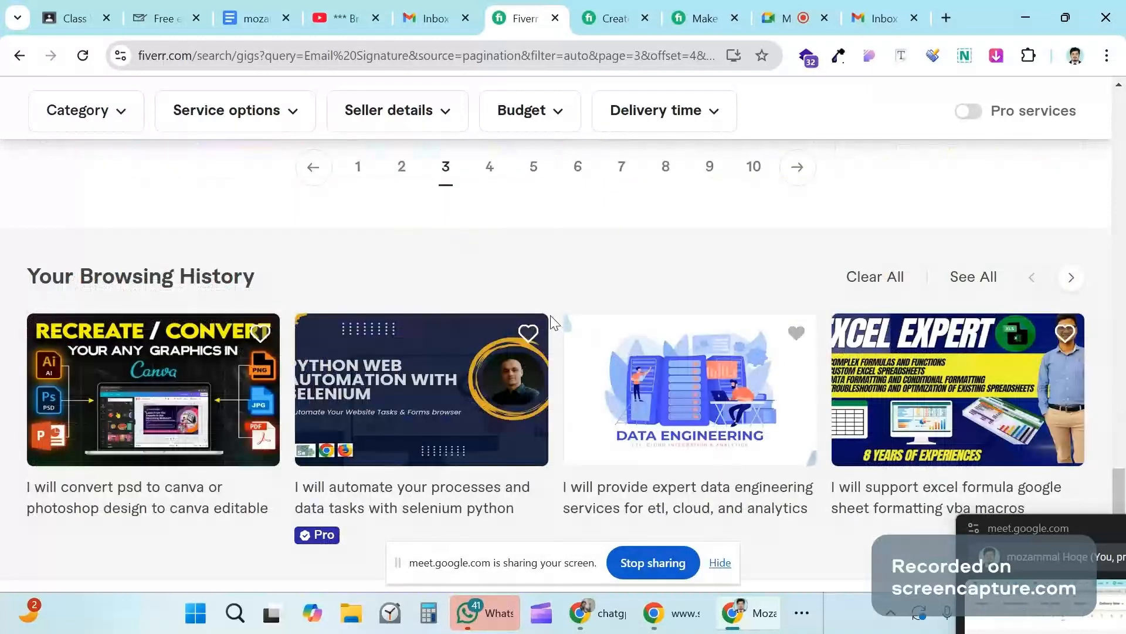
click(404, 168)
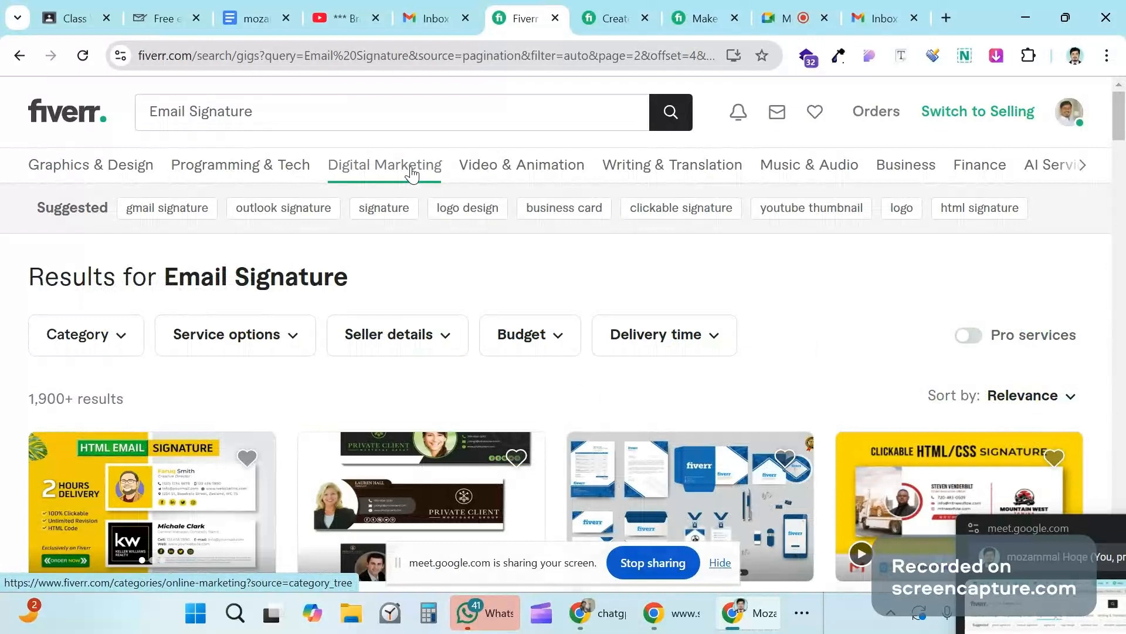
Step: Switch to the Gmail draft and review the signature's photo, name, title and contact details
click(420, 8)
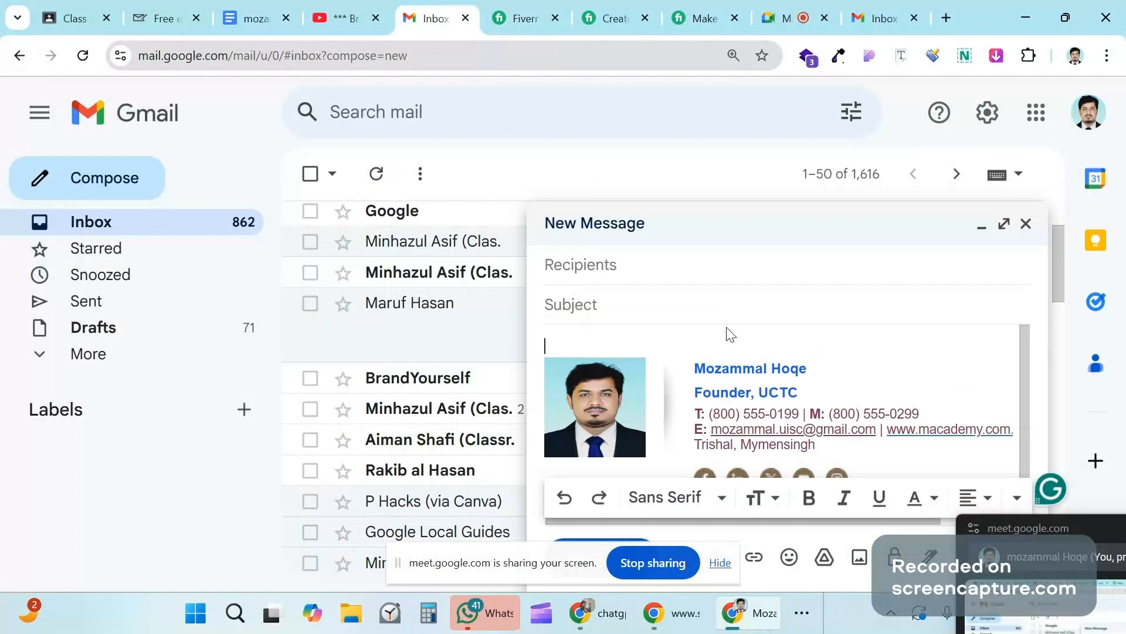
scroll(651, 405, down, 1)
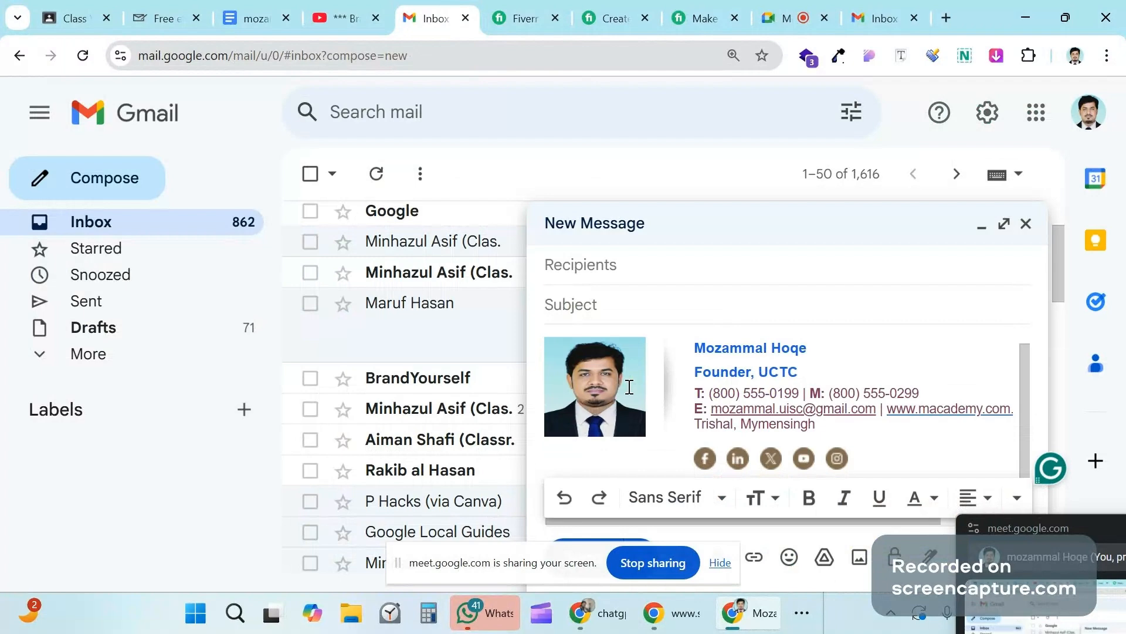
scroll(633, 384, up, 1)
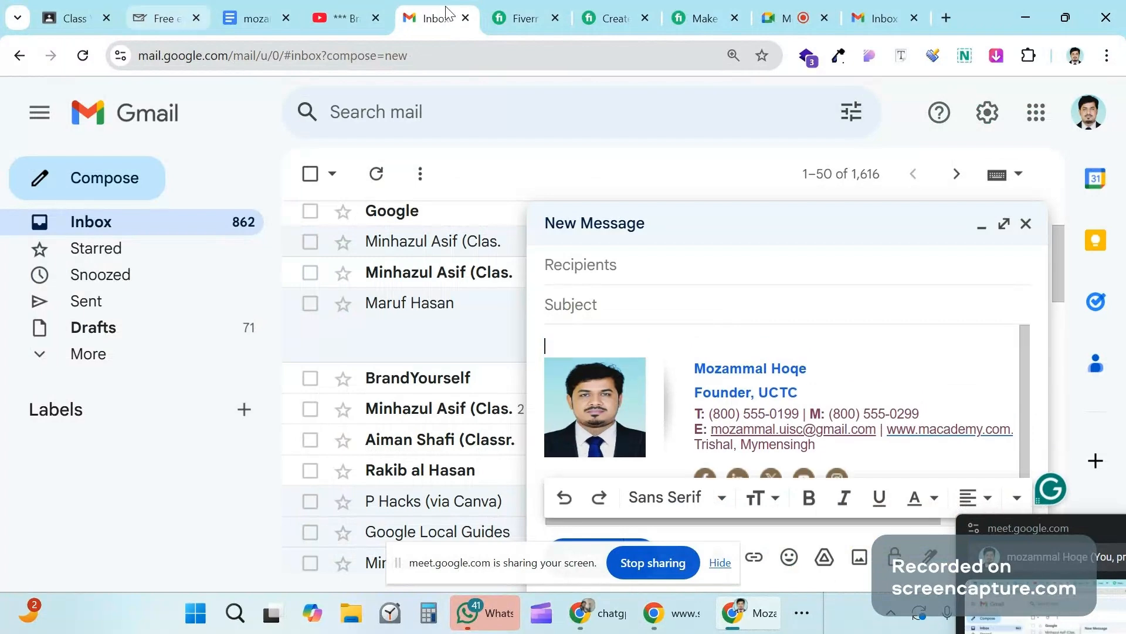
mouse_move(881, 7)
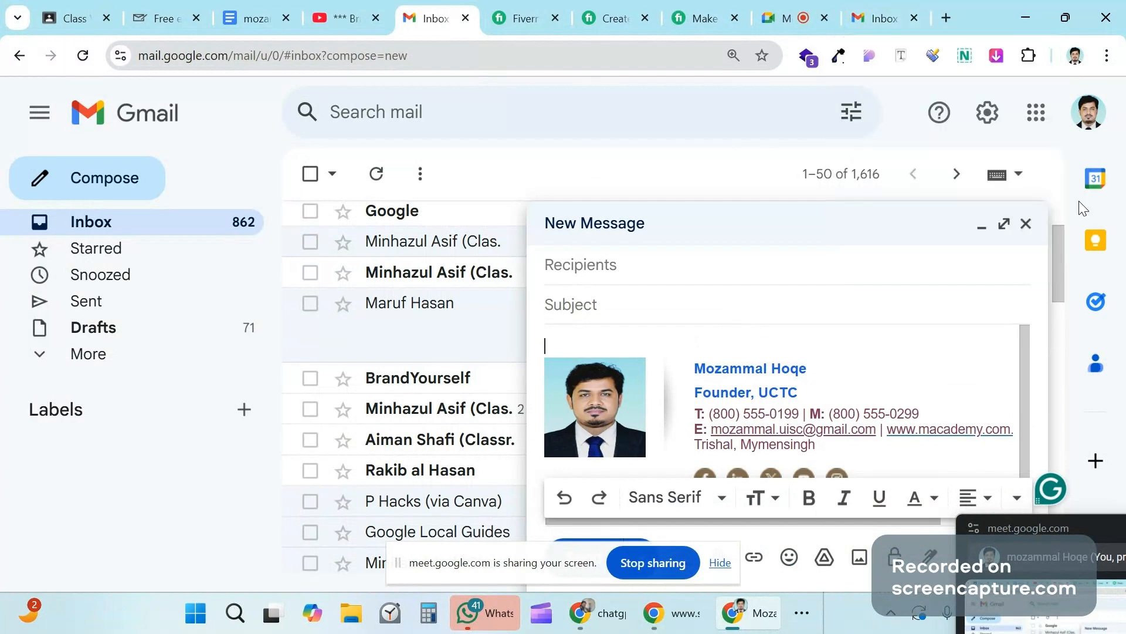
scroll(779, 420, down, 1)
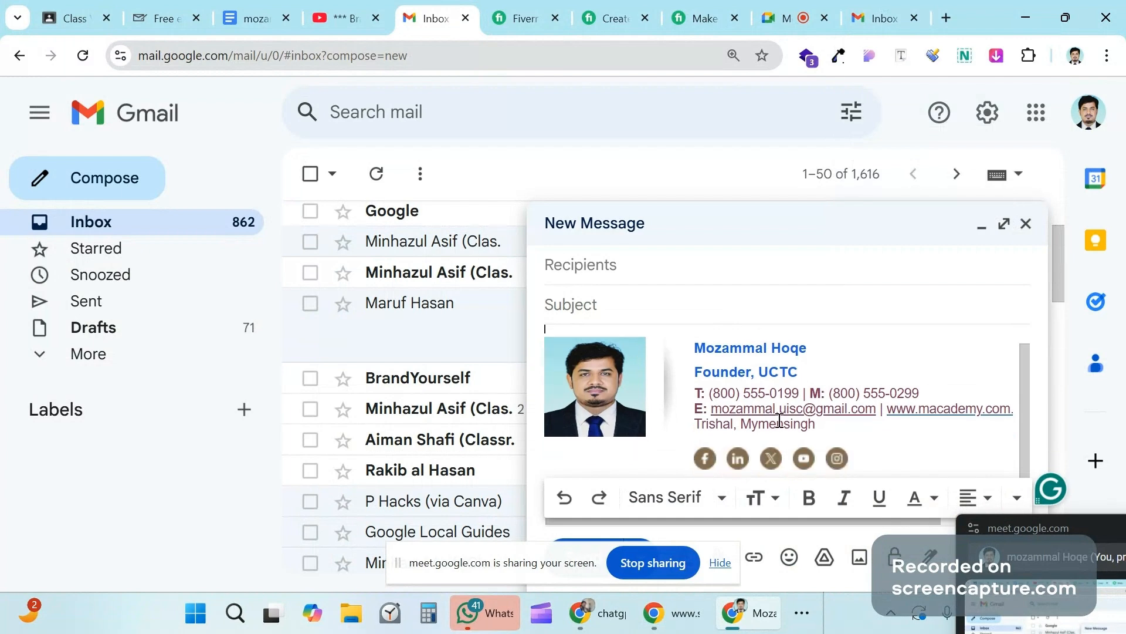
scroll(779, 420, up, 1)
Step: Close the draft, compose a fresh message to confirm the signature appears, then close it
click(1027, 228)
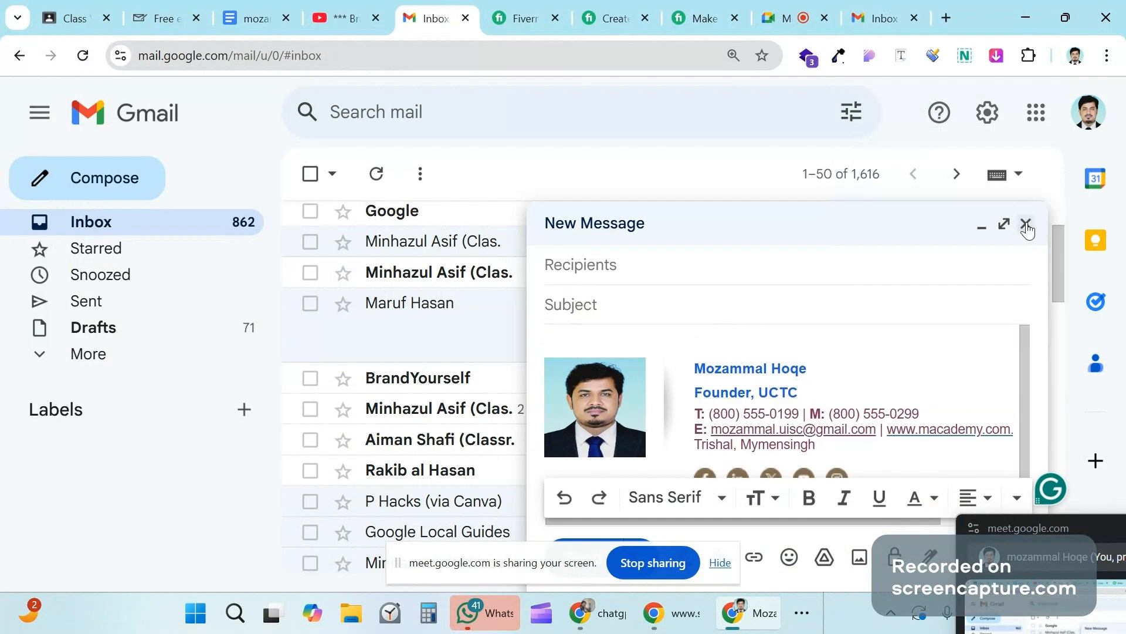
click(111, 181)
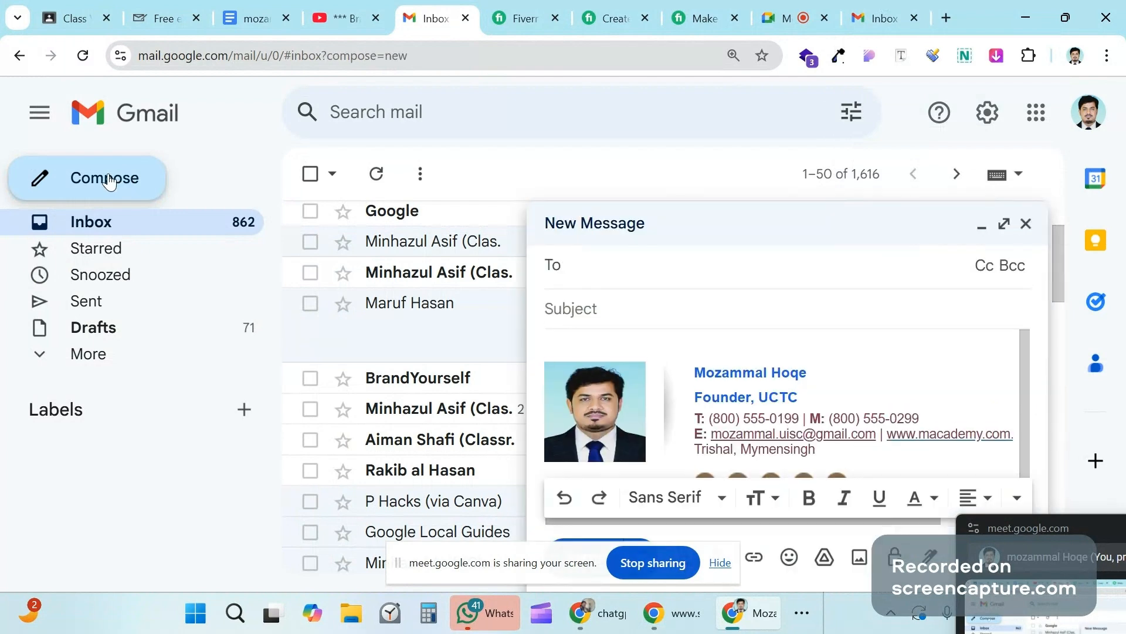
click(696, 402)
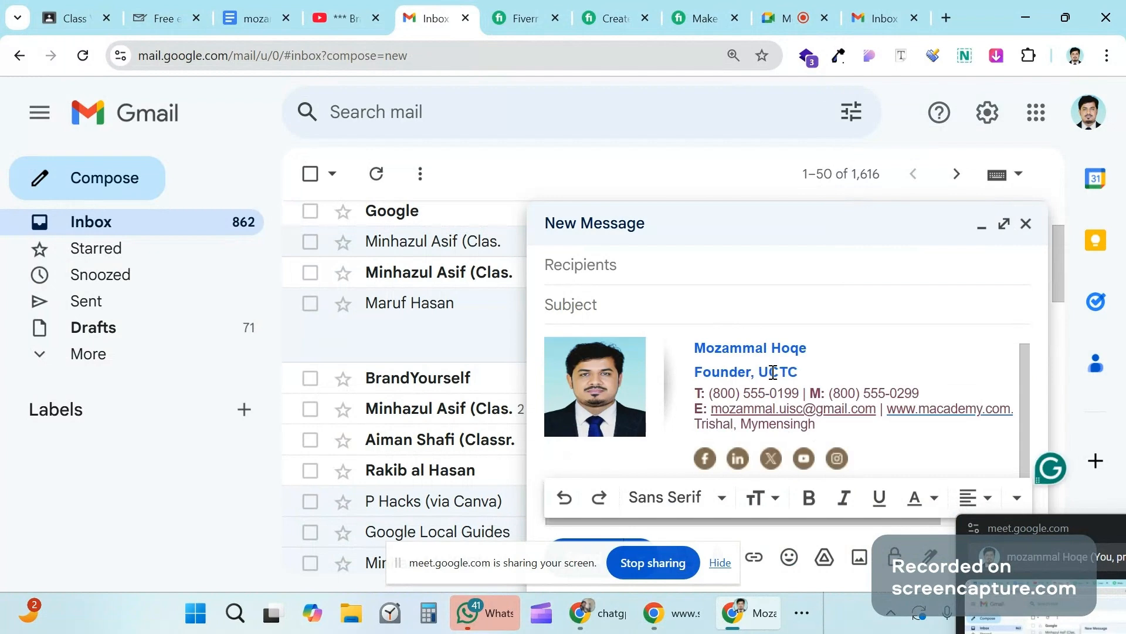
click(1026, 224)
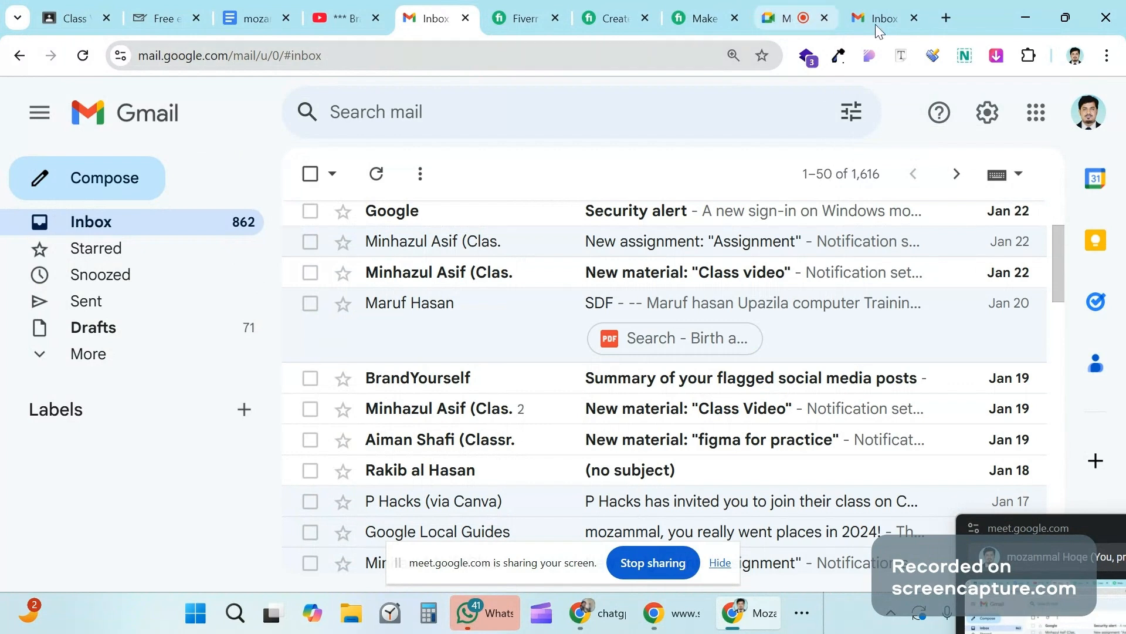
Step: Look over Canva's real-estate signature template and its Elements, then switch to the 'ইমেইল সিগনেচার' Google results
click(602, 614)
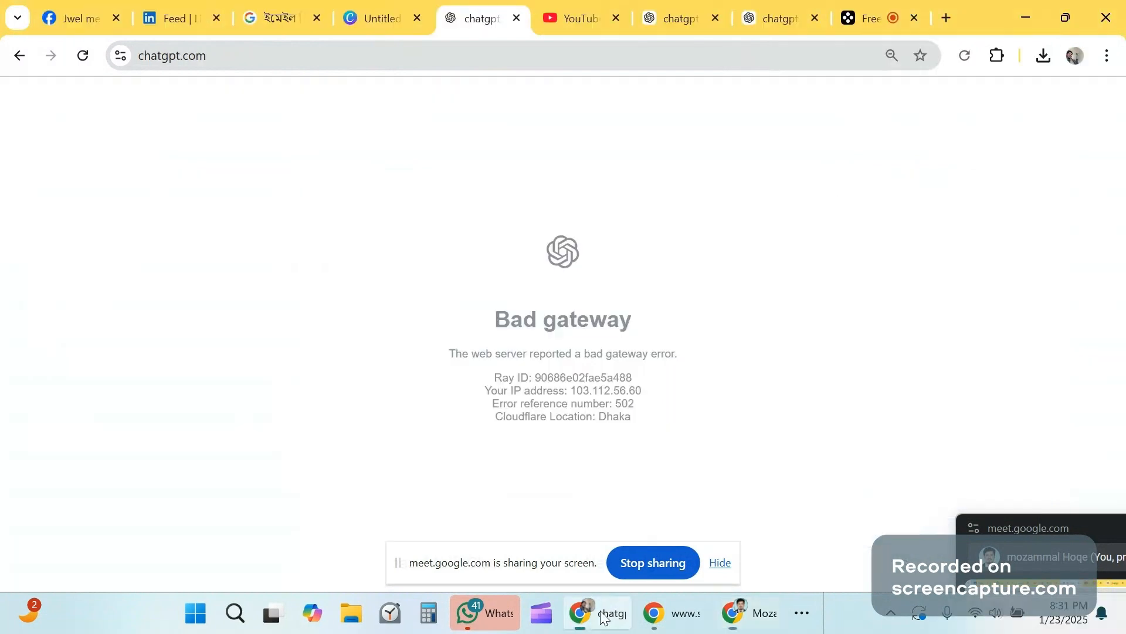
click(346, 8)
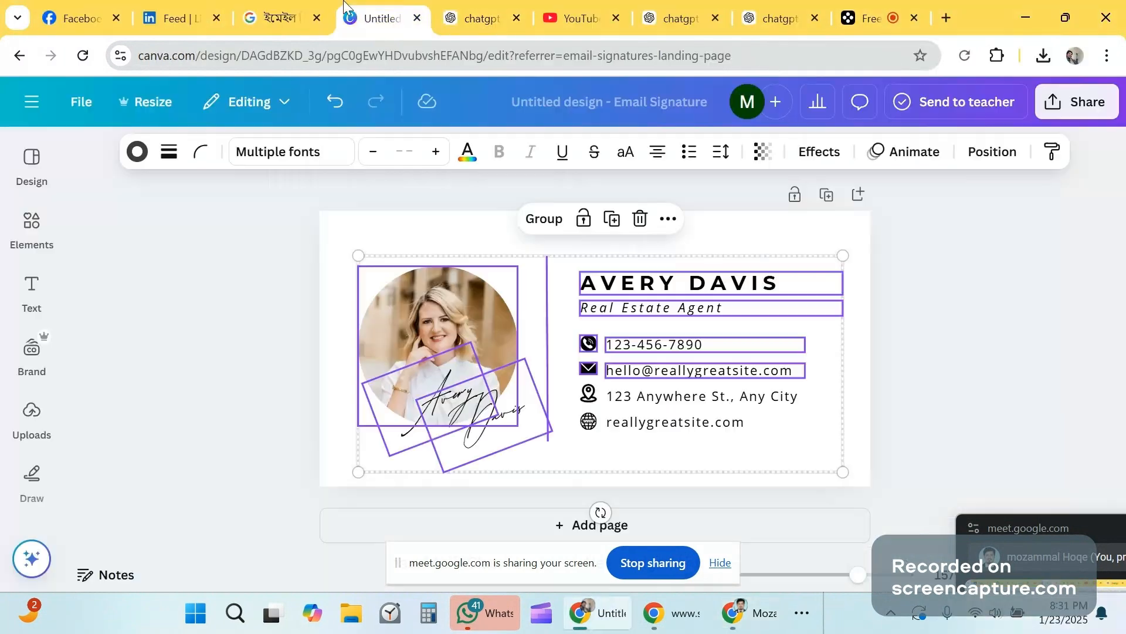
click(1015, 399)
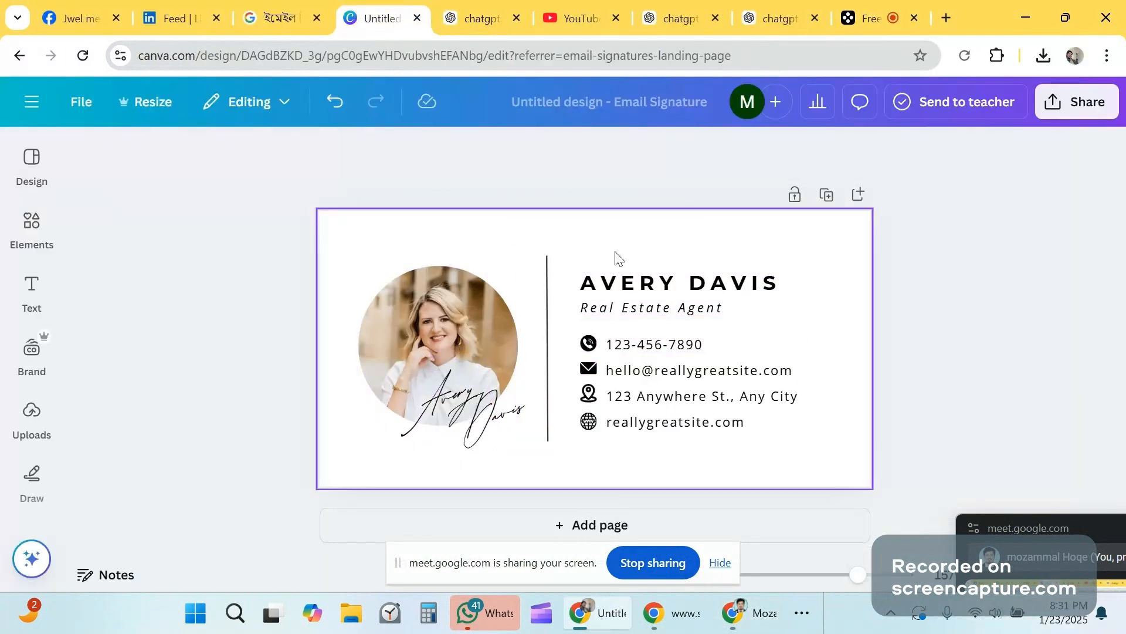
click(47, 232)
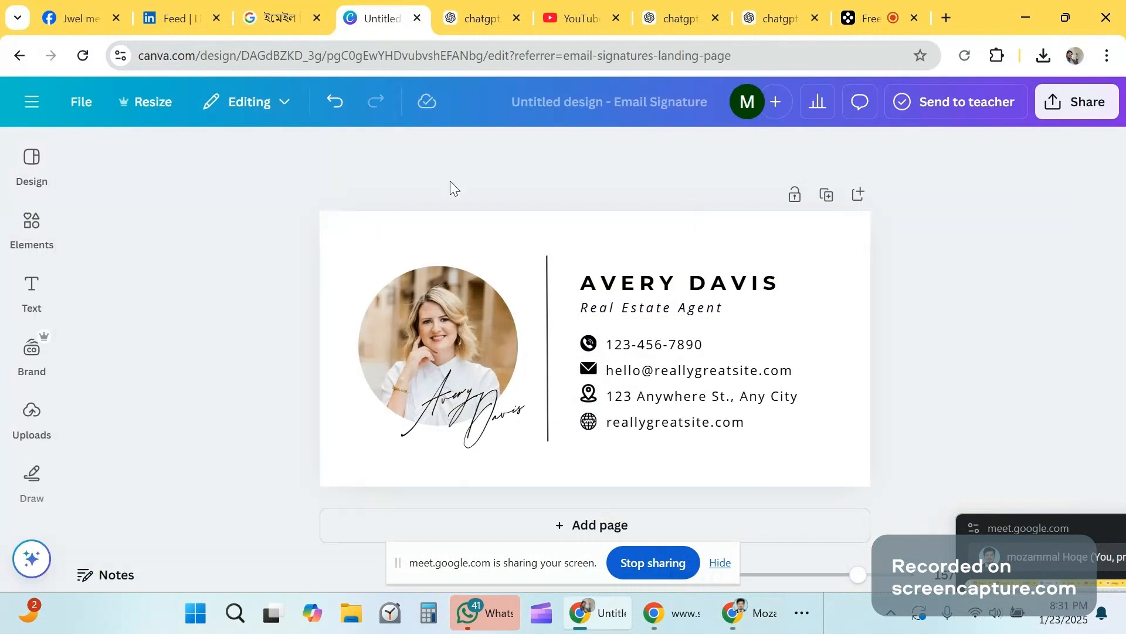
click(240, 12)
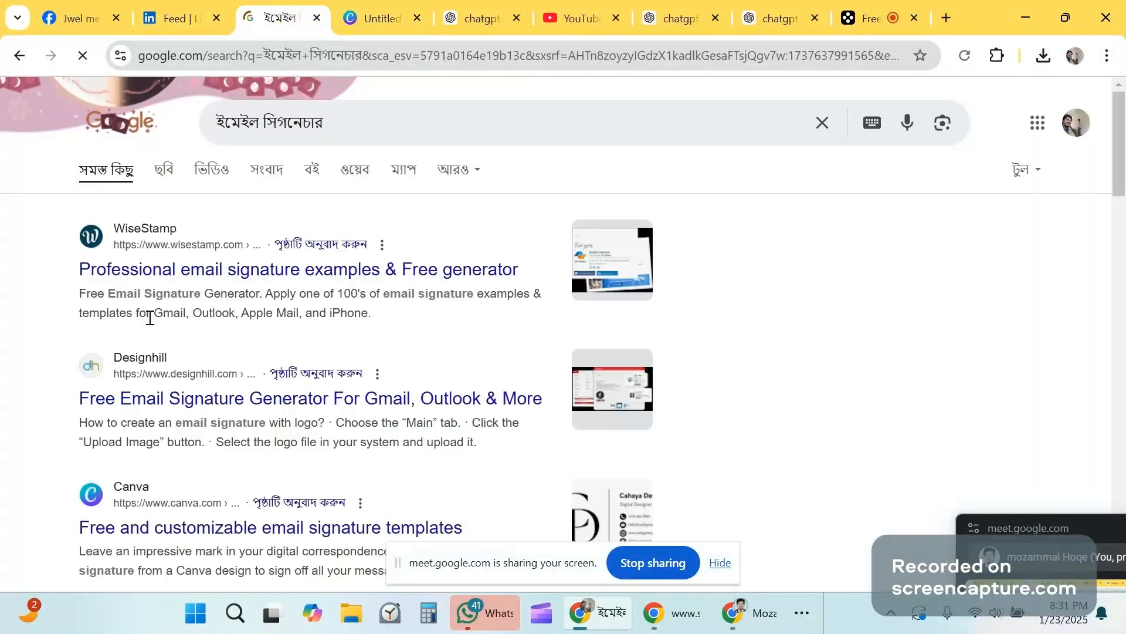
Step: Skim the email signature generator search results, then minimize the Google Search window to reveal Gmail
scroll(150, 322, down, 4)
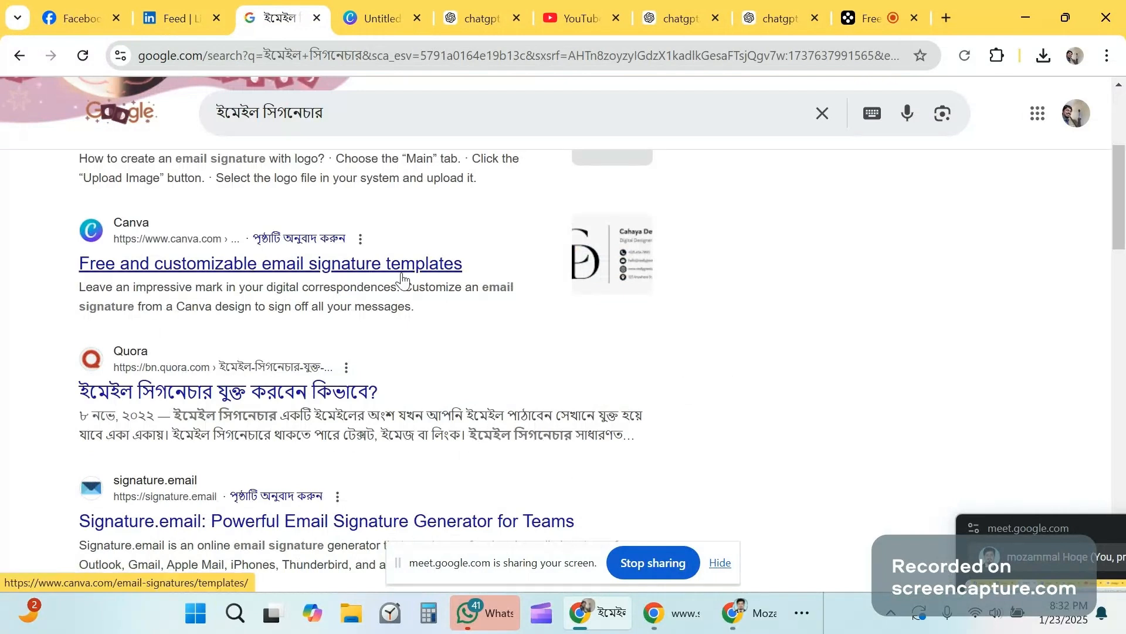
scroll(179, 284, down, 7)
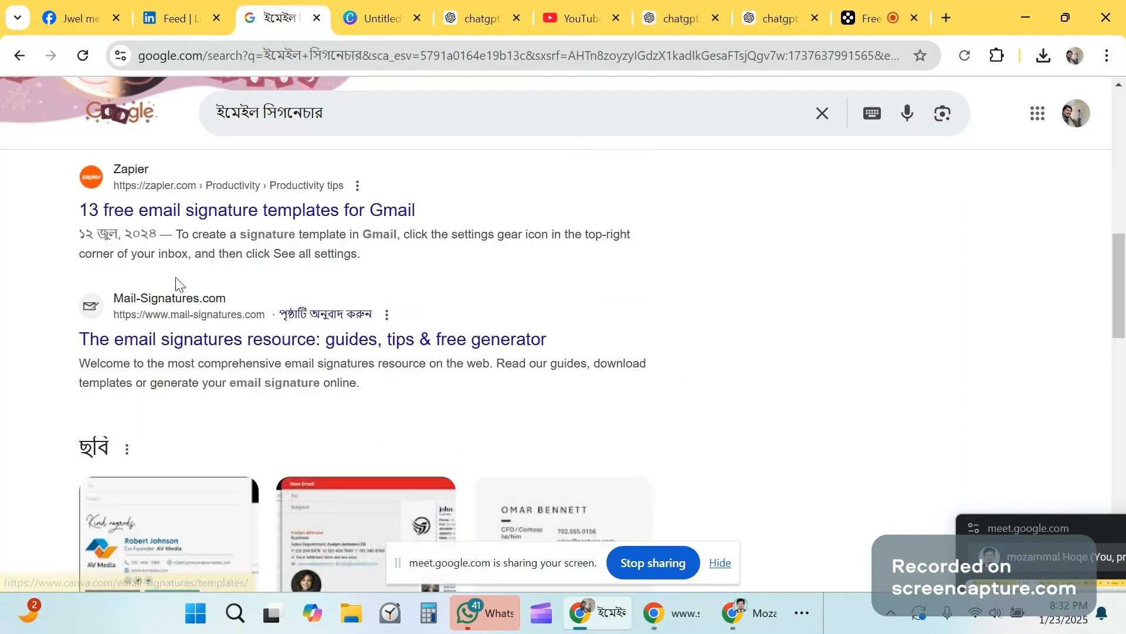
scroll(180, 284, up, 8)
scroll(196, 262, up, 3)
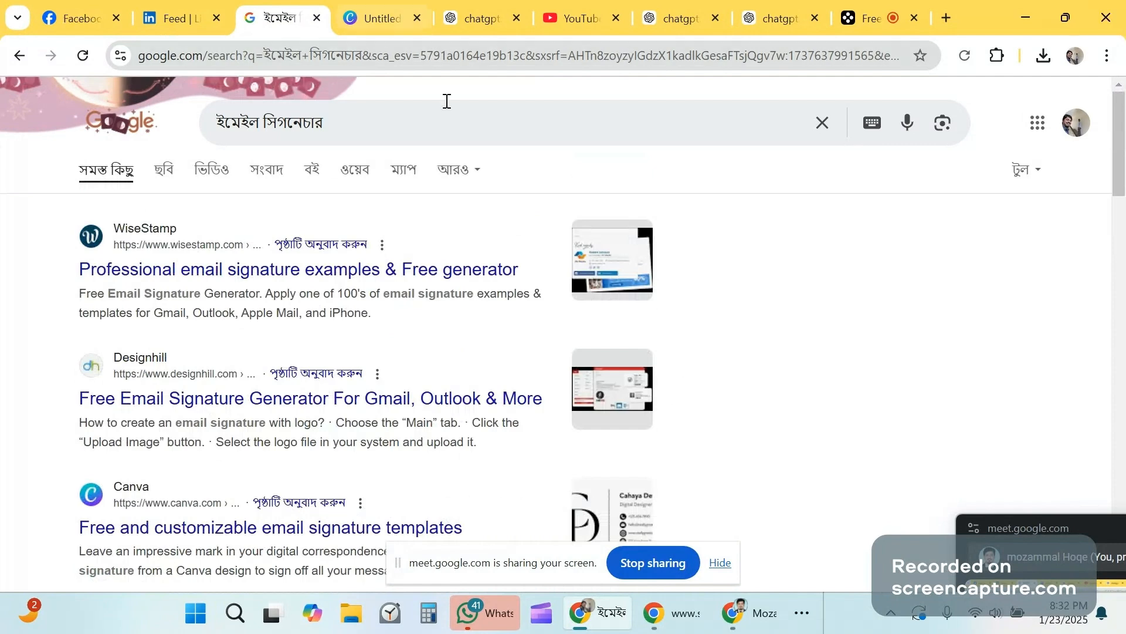
click(1025, 22)
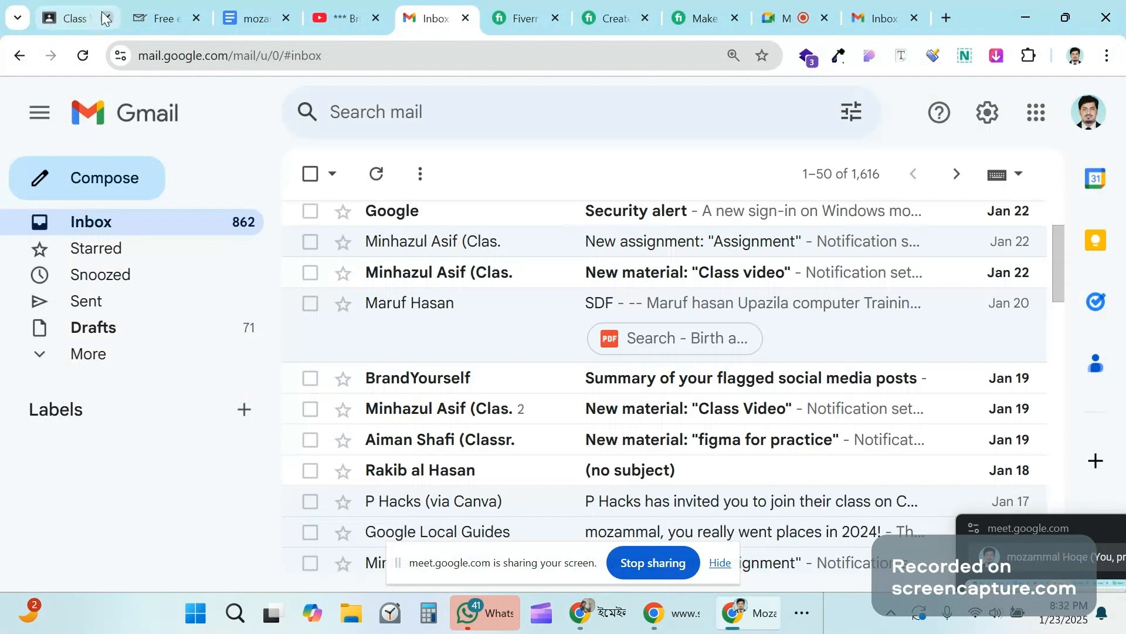
Step: Return to the mail-signatures.com generator page and browse through its signature templates
click(156, 18)
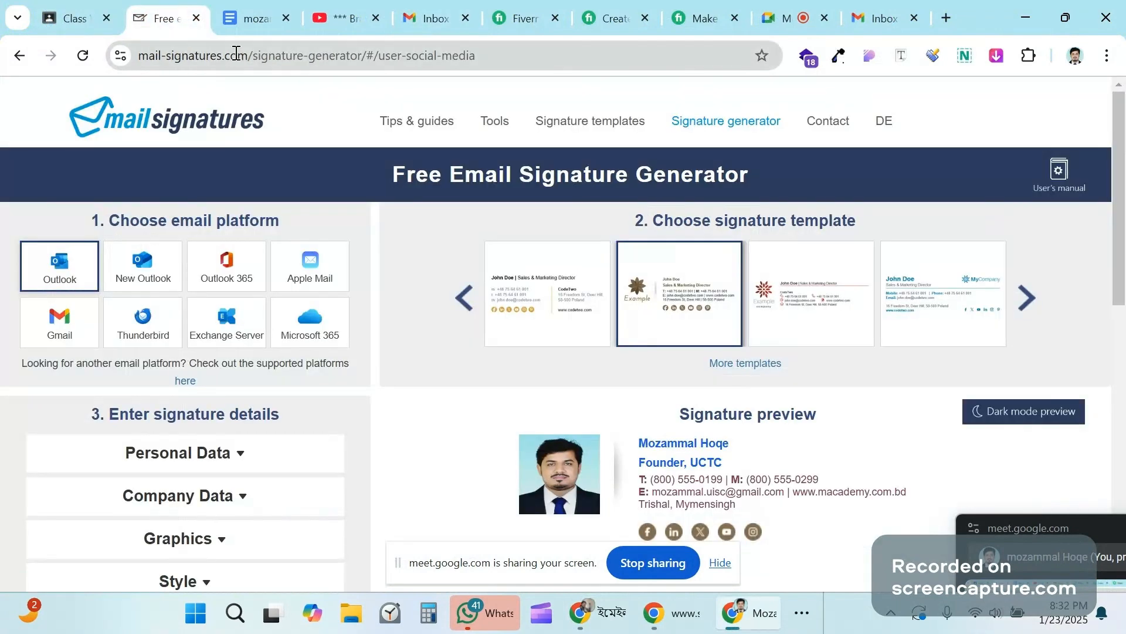
click(236, 53)
click(202, 57)
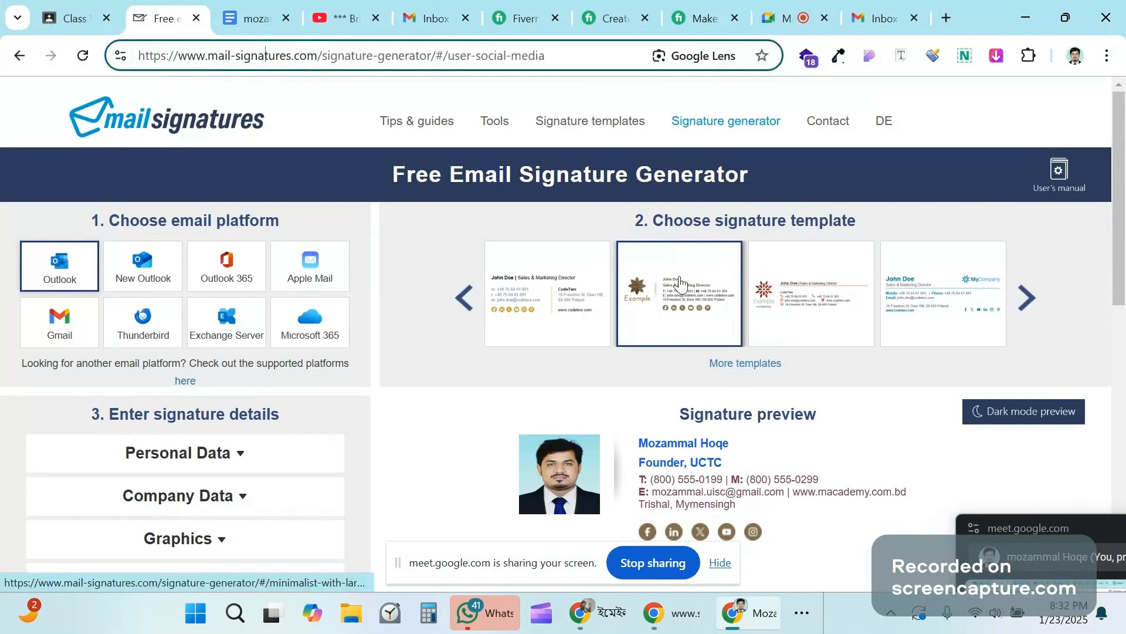
click(1026, 298)
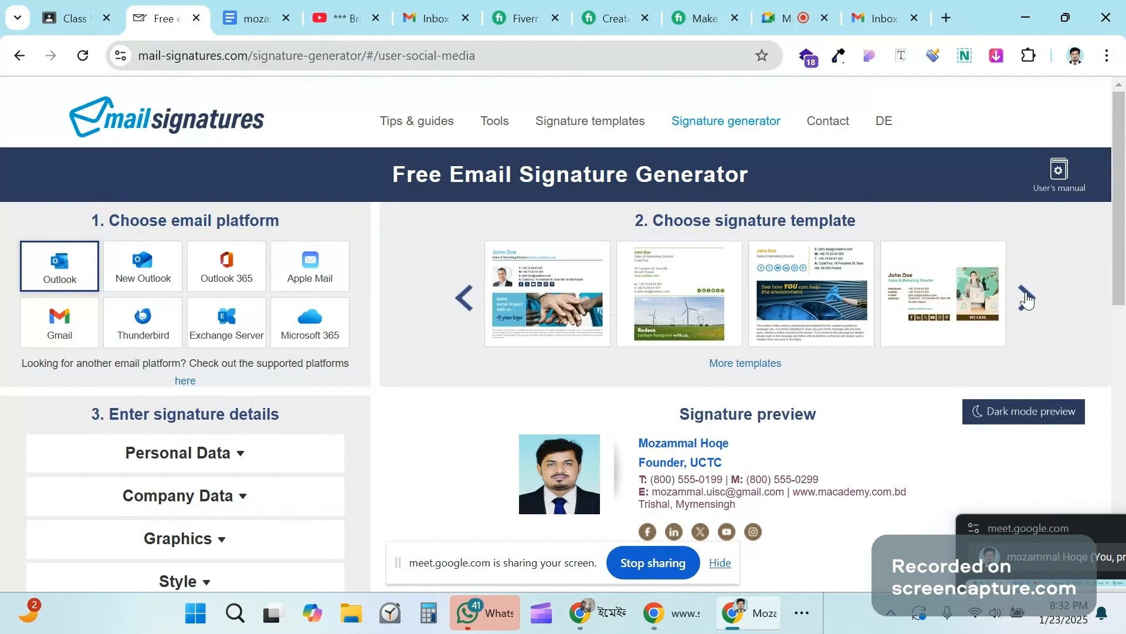
click(1027, 299)
click(1027, 299)
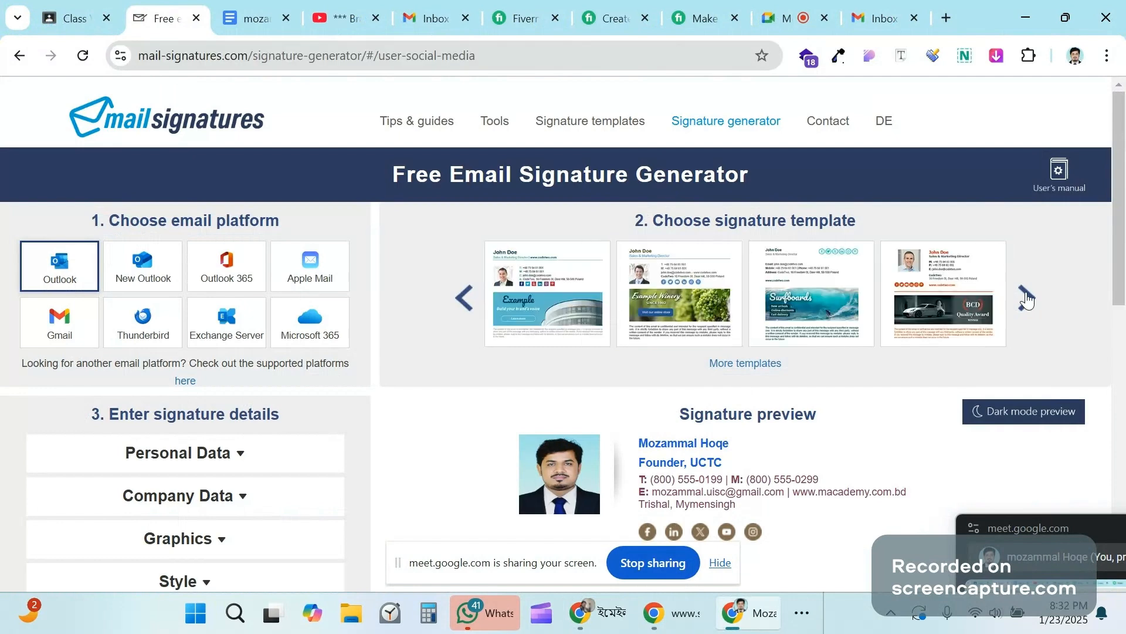
click(1026, 300)
click(1027, 300)
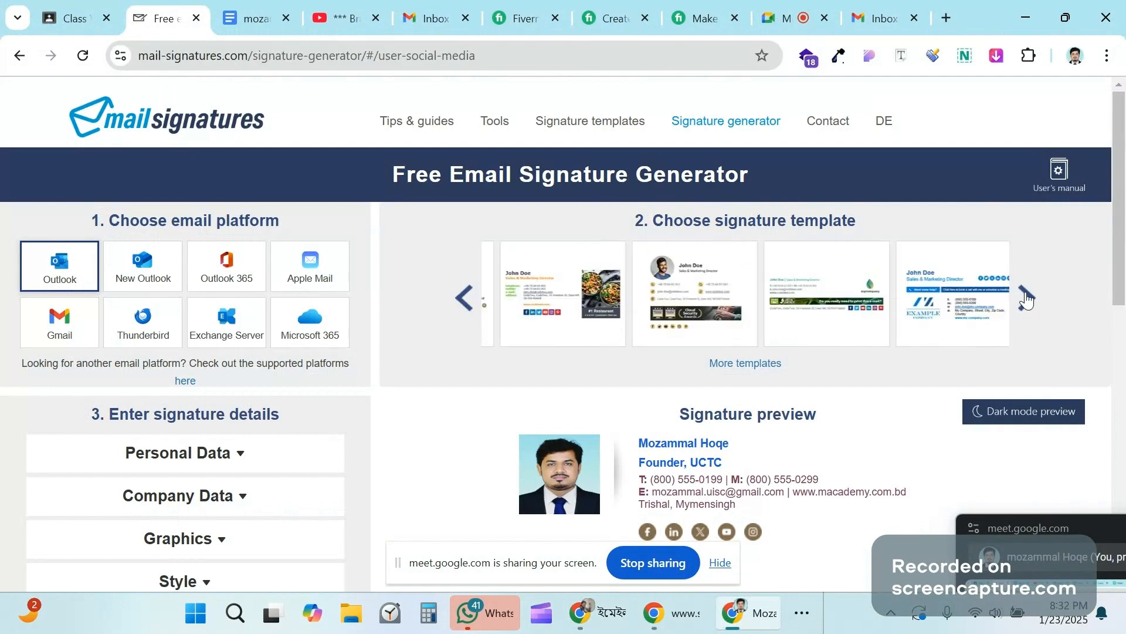
click(1027, 299)
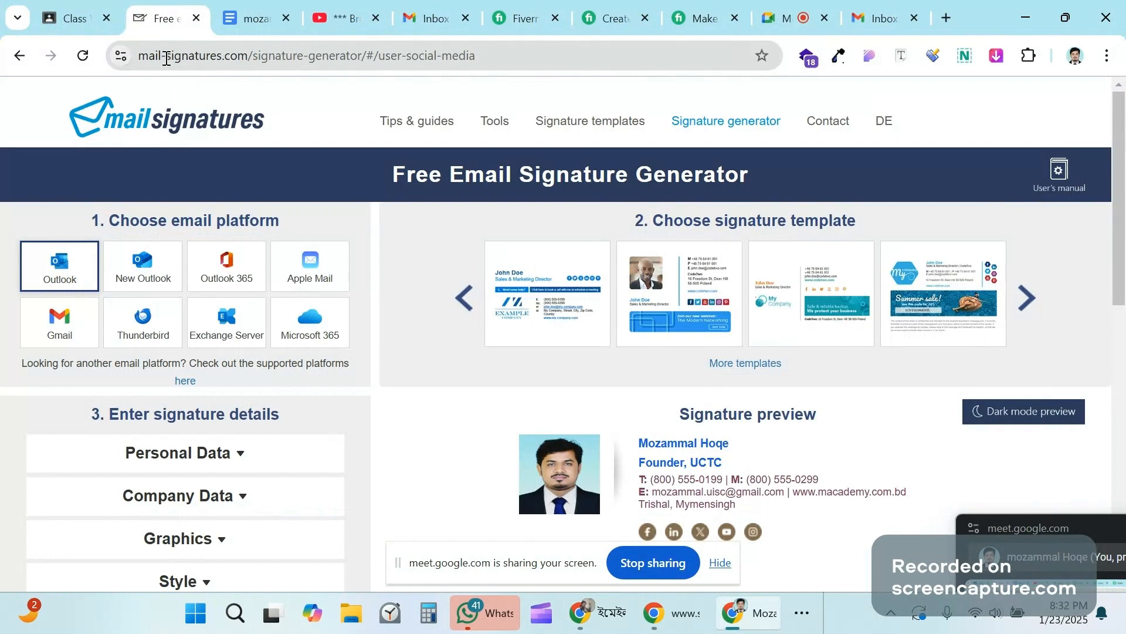
Step: Select the generator page's full address and review the preview with its five social icons
drag(139, 57, 486, 58)
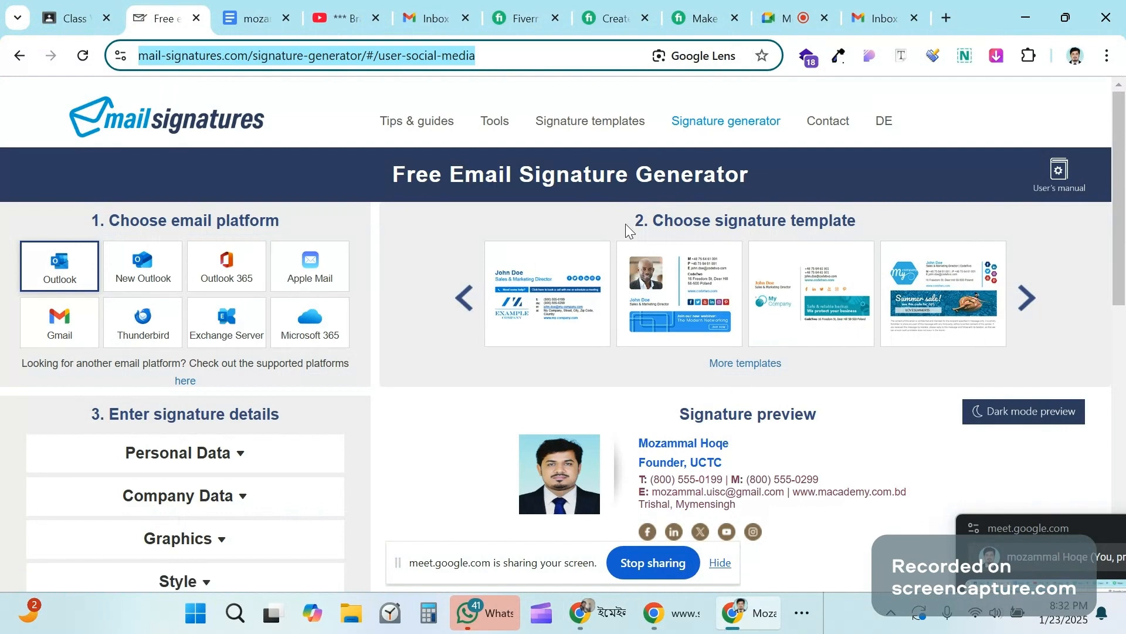
scroll(627, 229, down, 4)
scroll(578, 258, up, 4)
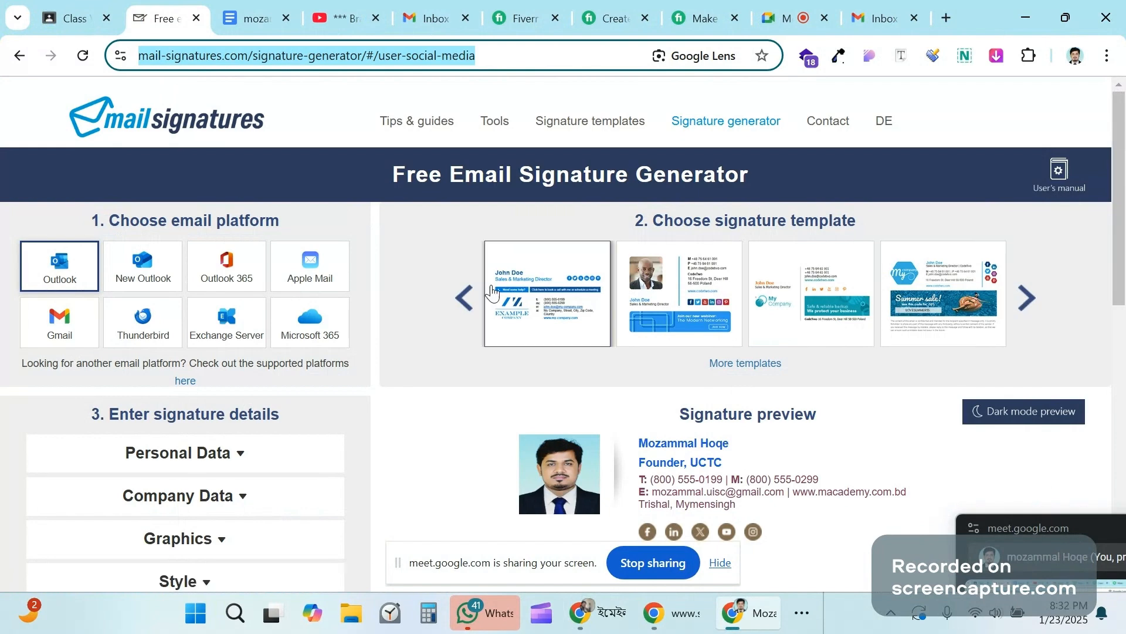
scroll(667, 385, down, 3)
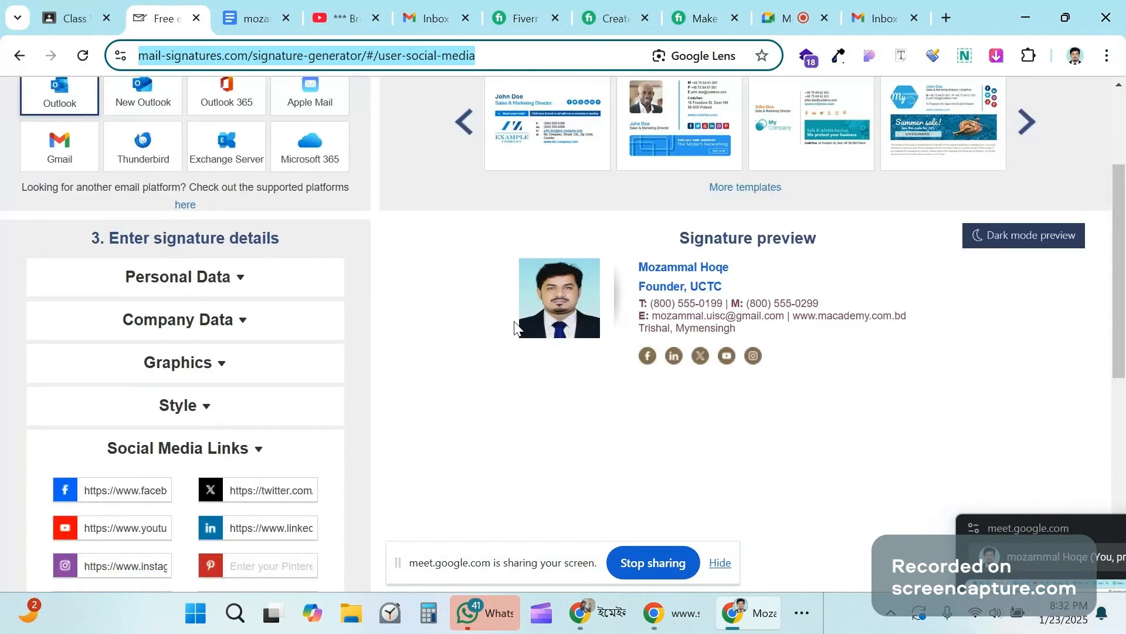
scroll(515, 326, up, 1)
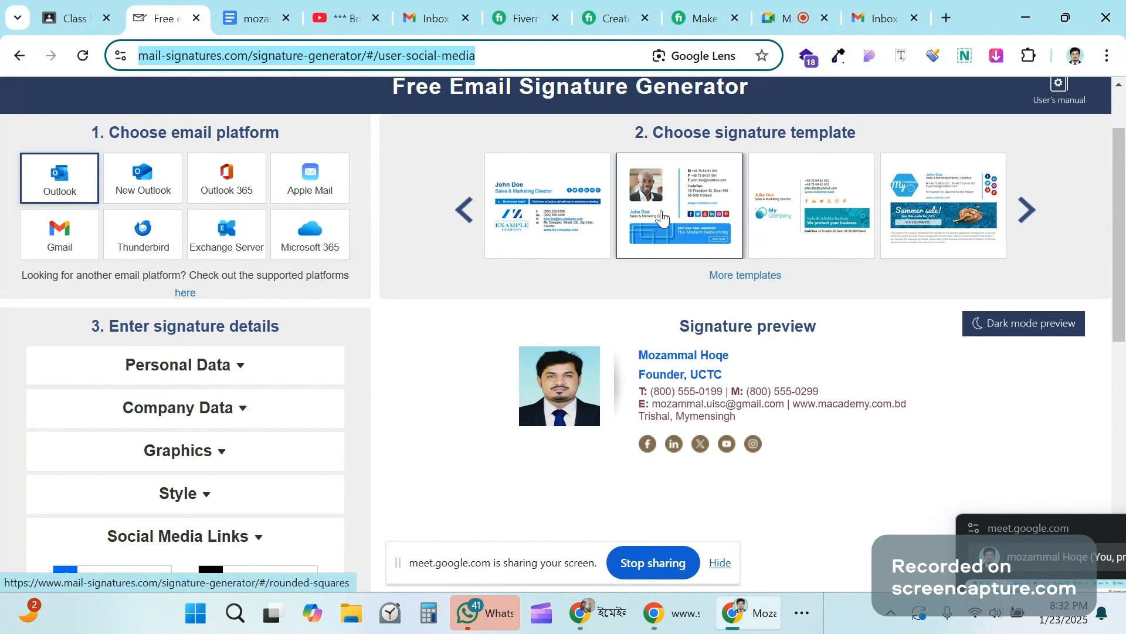
Step: Switch to the second signature template, with photo placeholder and webinar banner, and review the preview
click(661, 218)
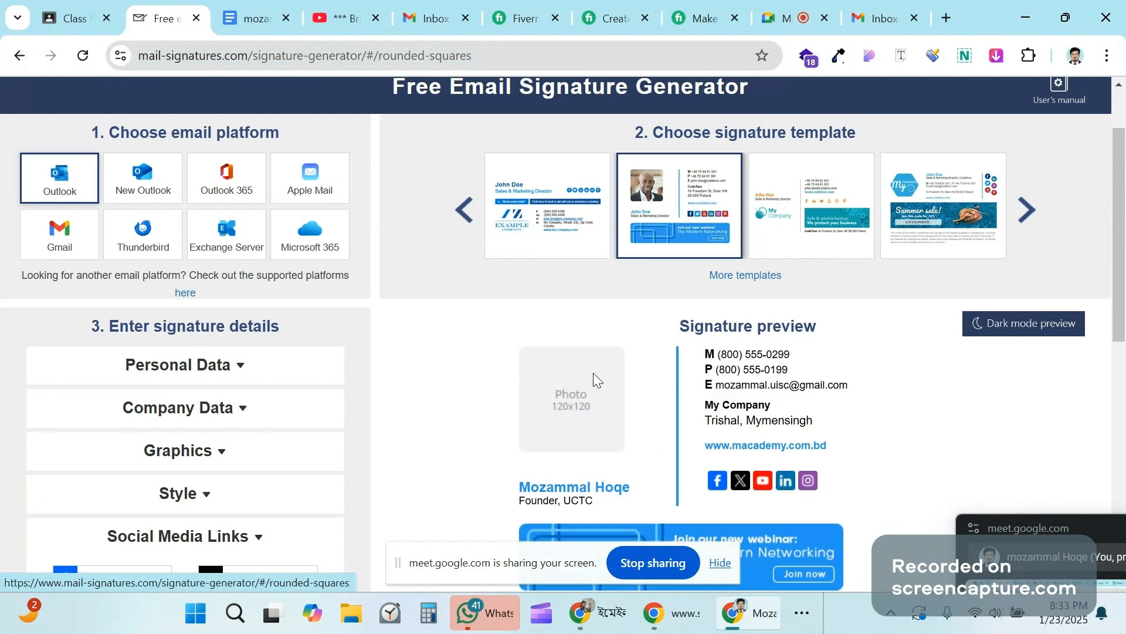
scroll(750, 252, down, 3)
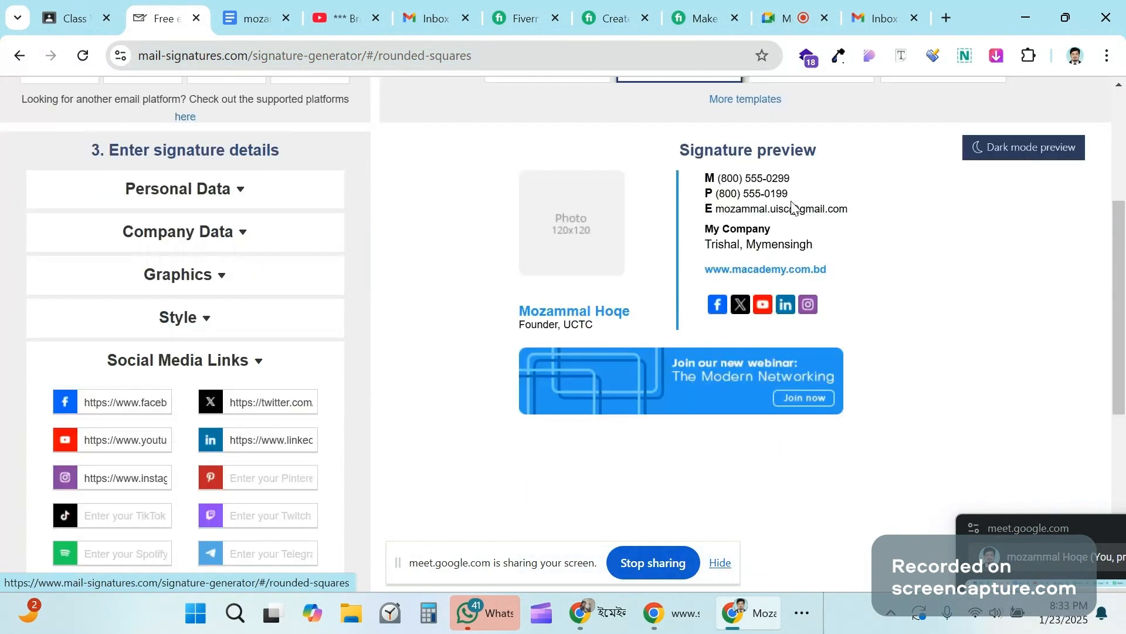
scroll(792, 205, up, 1)
scroll(605, 281, up, 1)
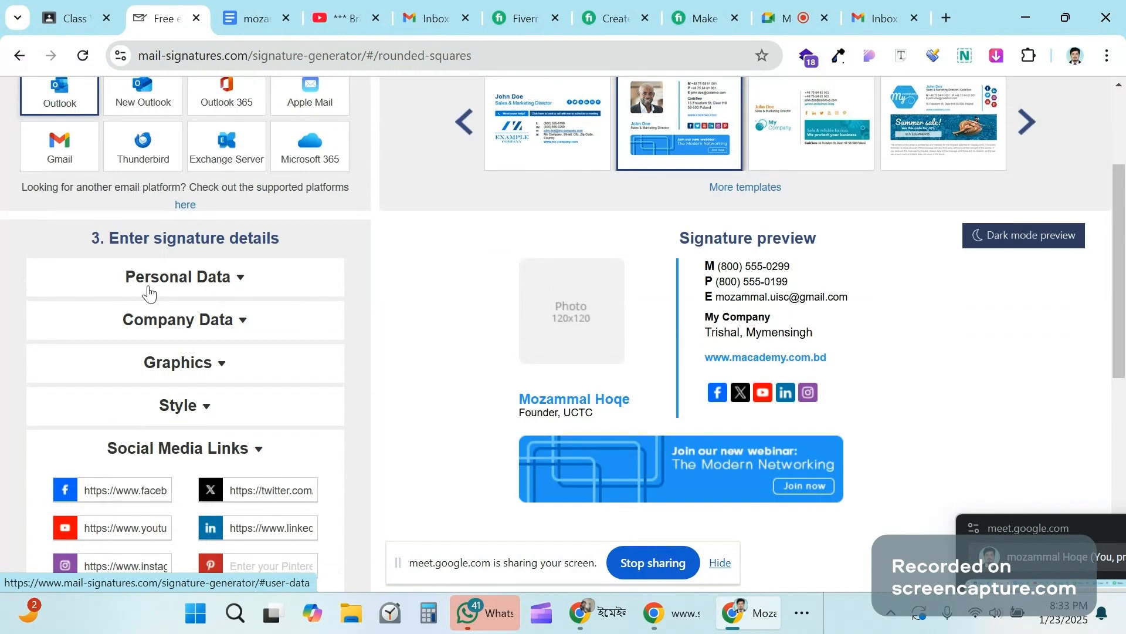
click(197, 283)
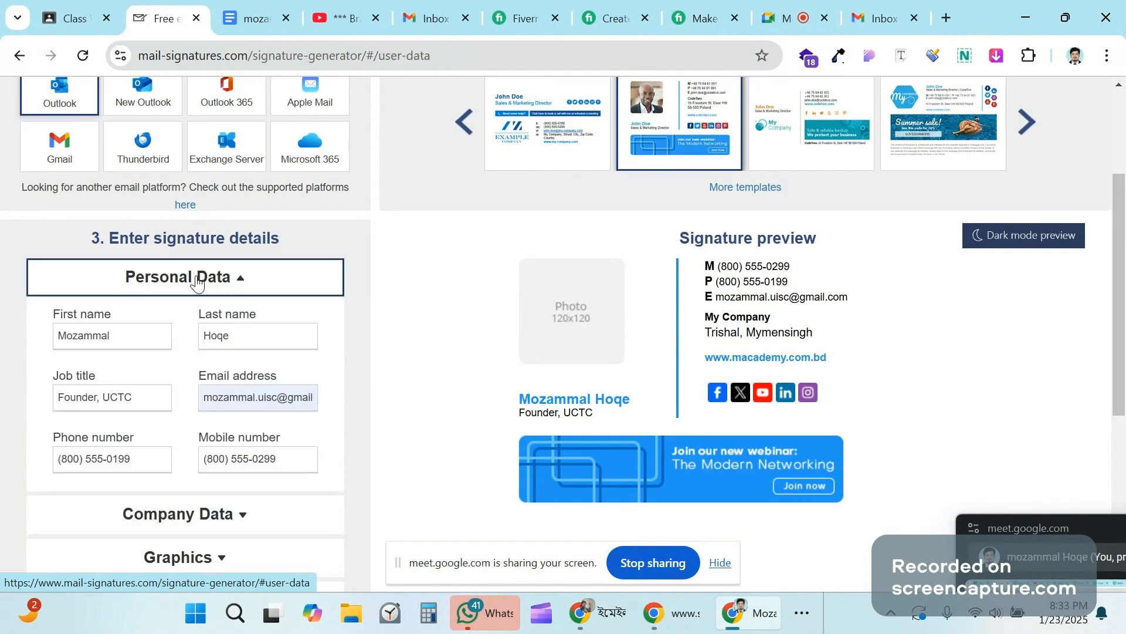
double_click(145, 333)
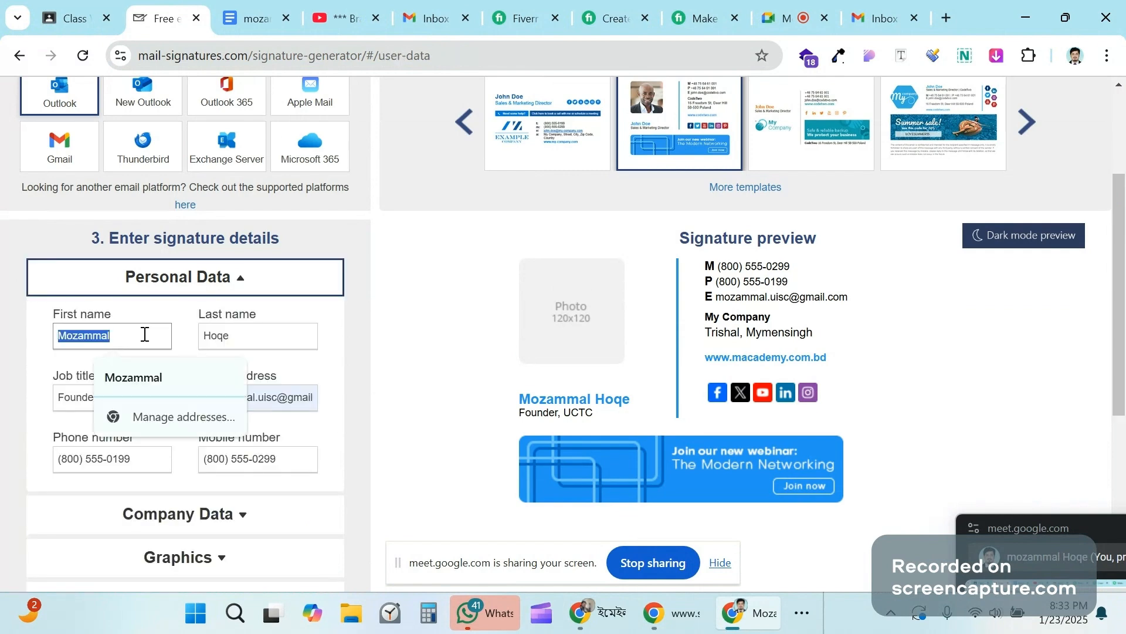
click(111, 327)
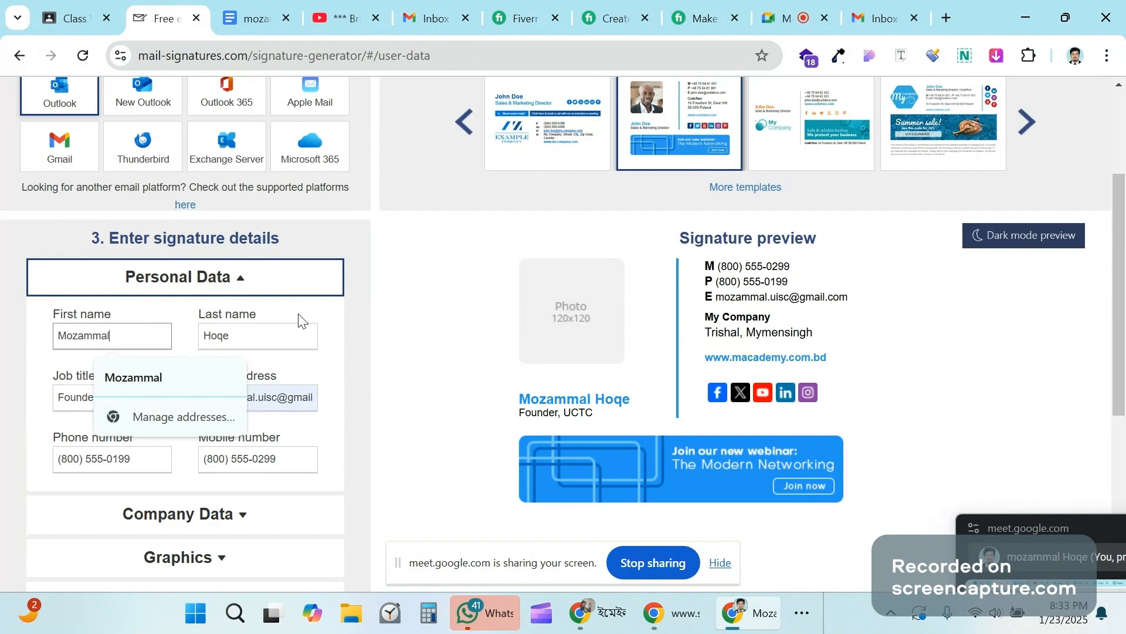
double_click(223, 346)
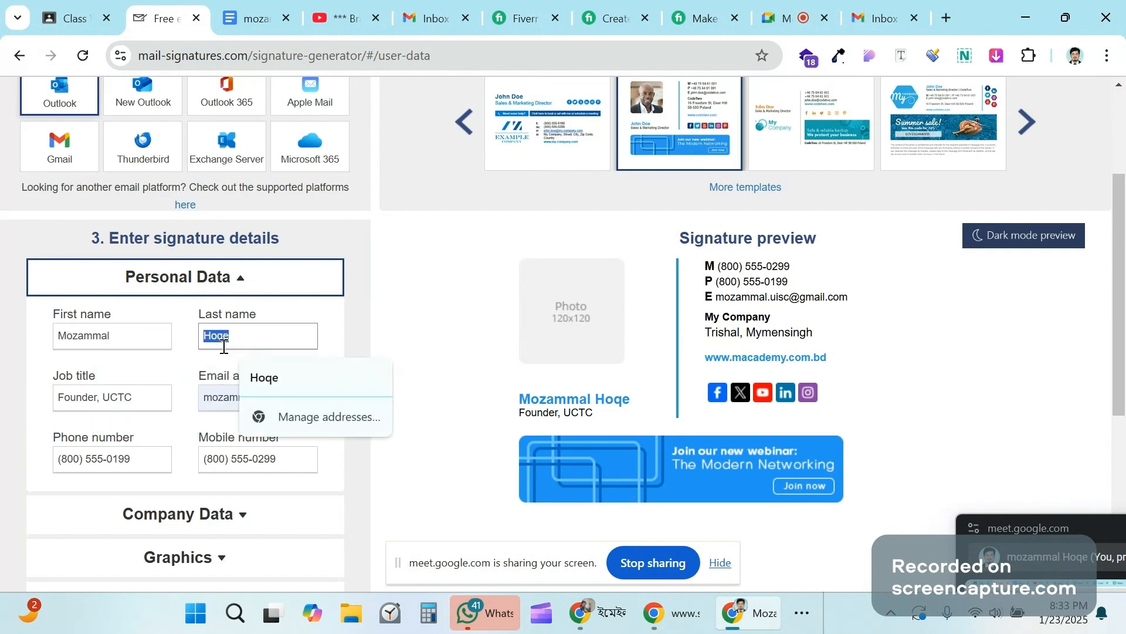
click(126, 365)
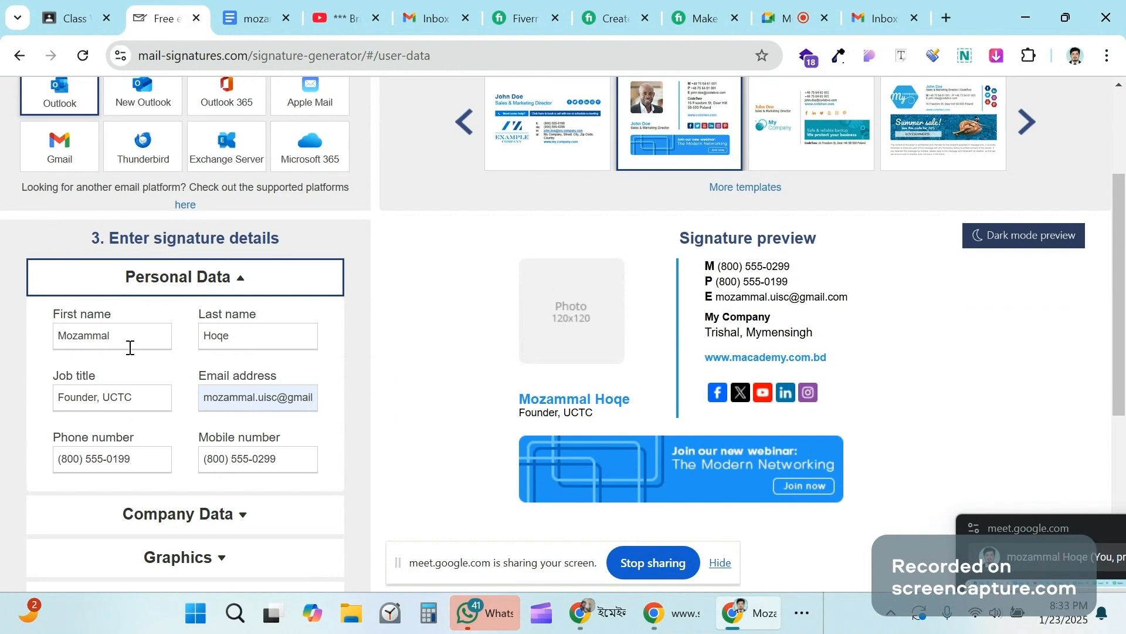
double_click(129, 334)
click(235, 333)
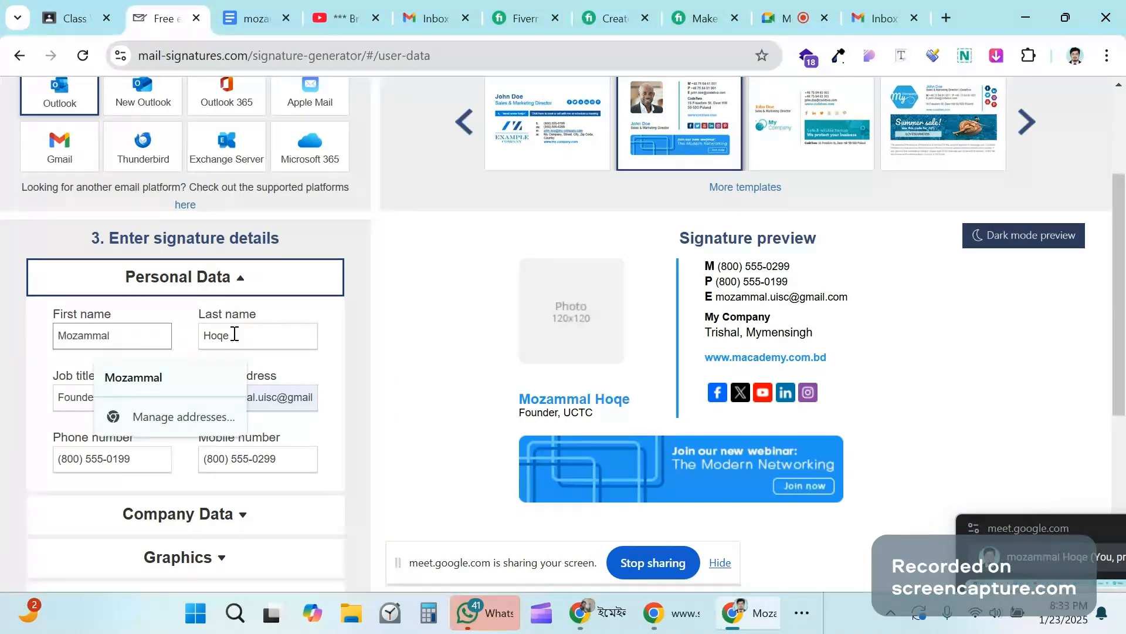
double_click(234, 334)
click(125, 366)
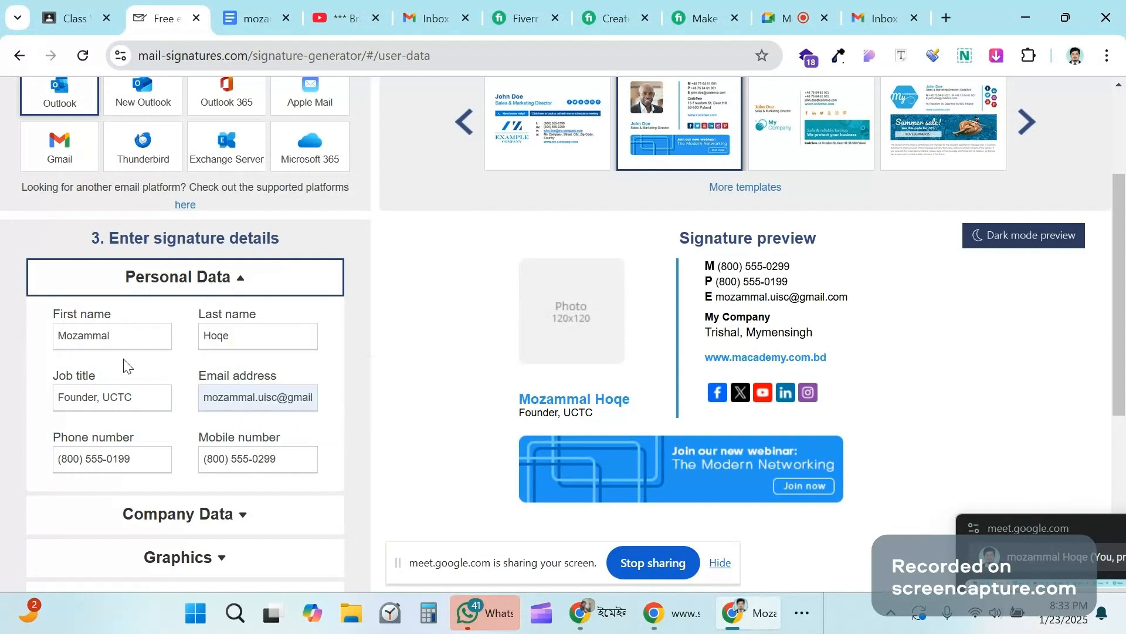
double_click(123, 341)
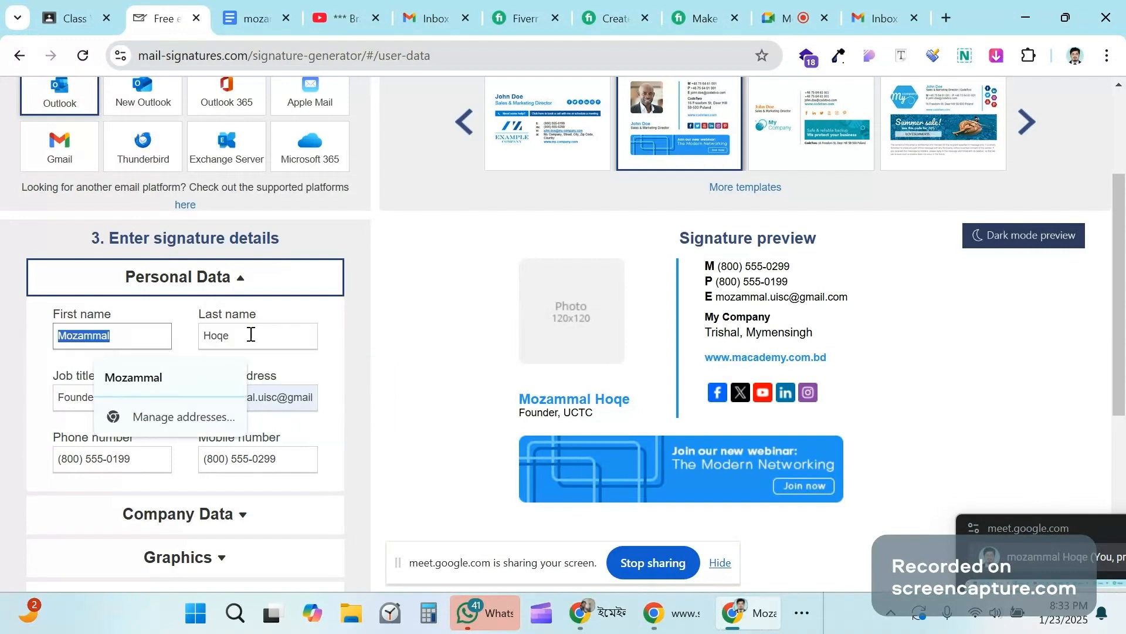
double_click(251, 335)
click(142, 339)
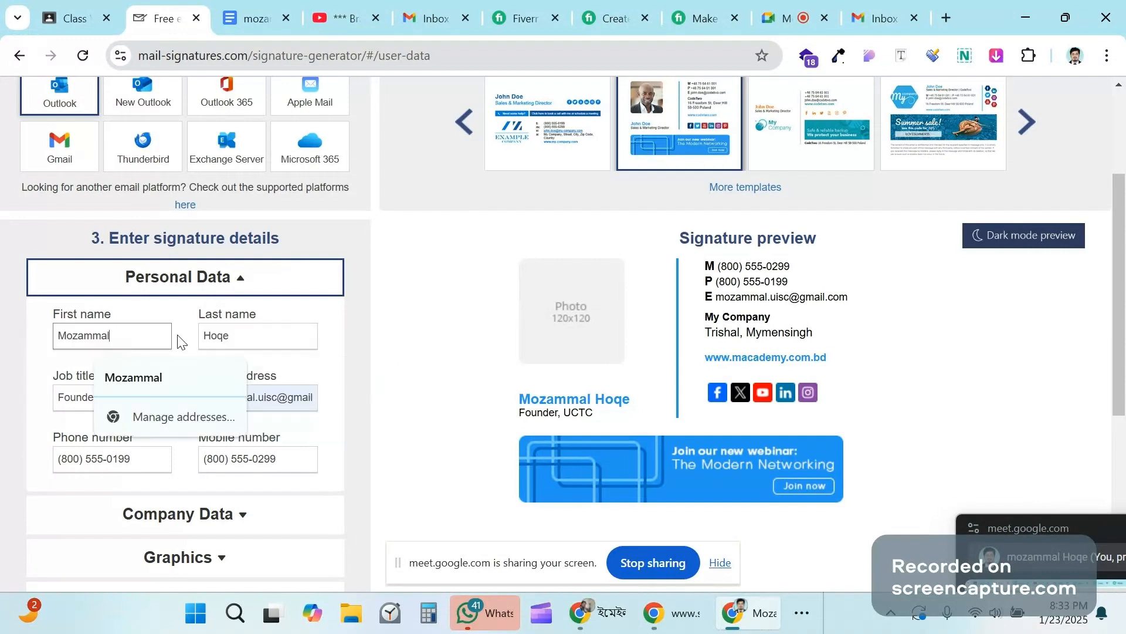
double_click(283, 330)
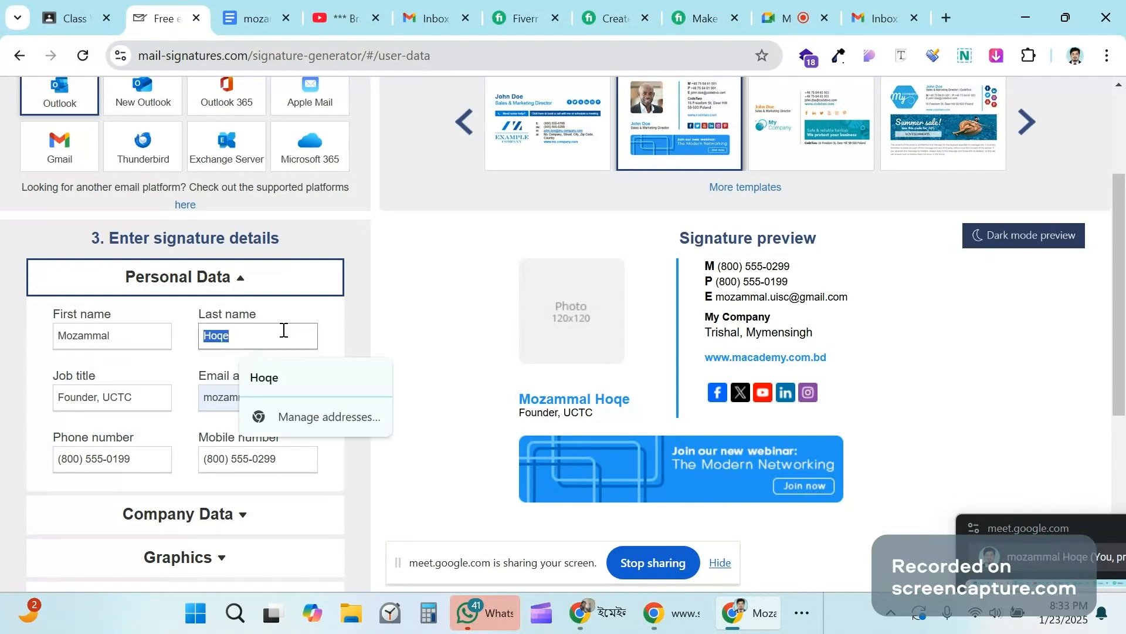
click(343, 318)
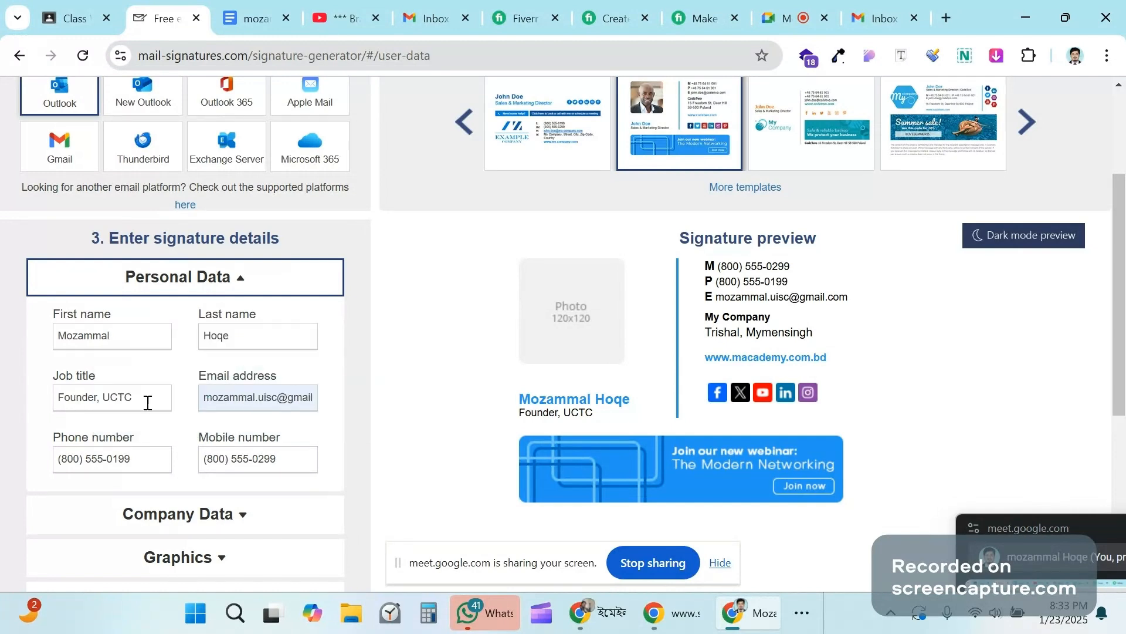
click(141, 342)
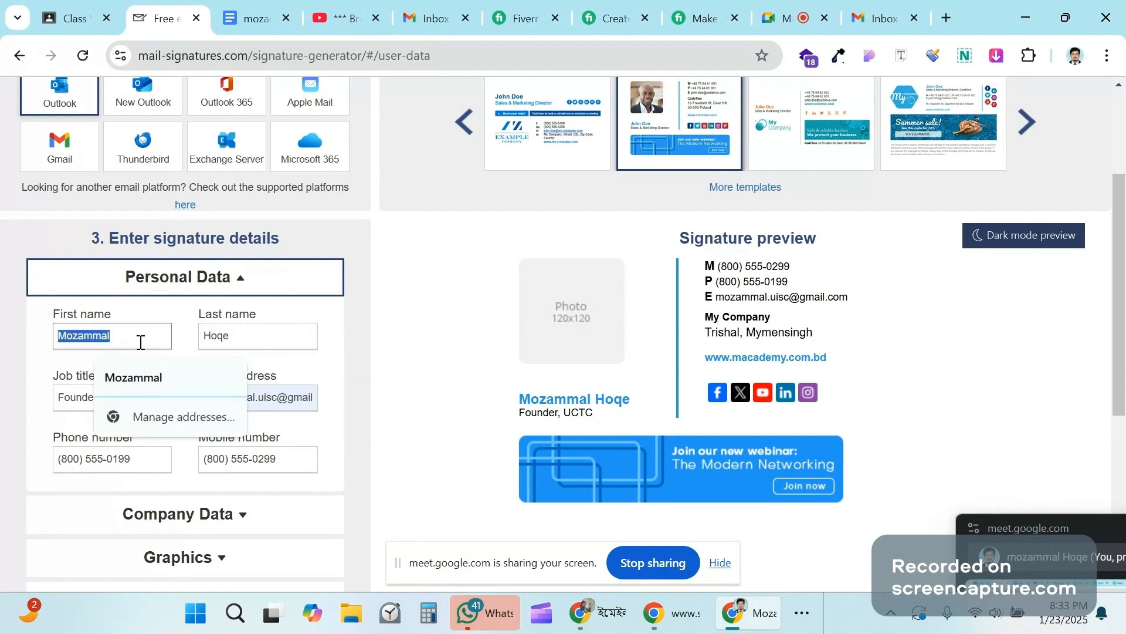
key(BackSpace)
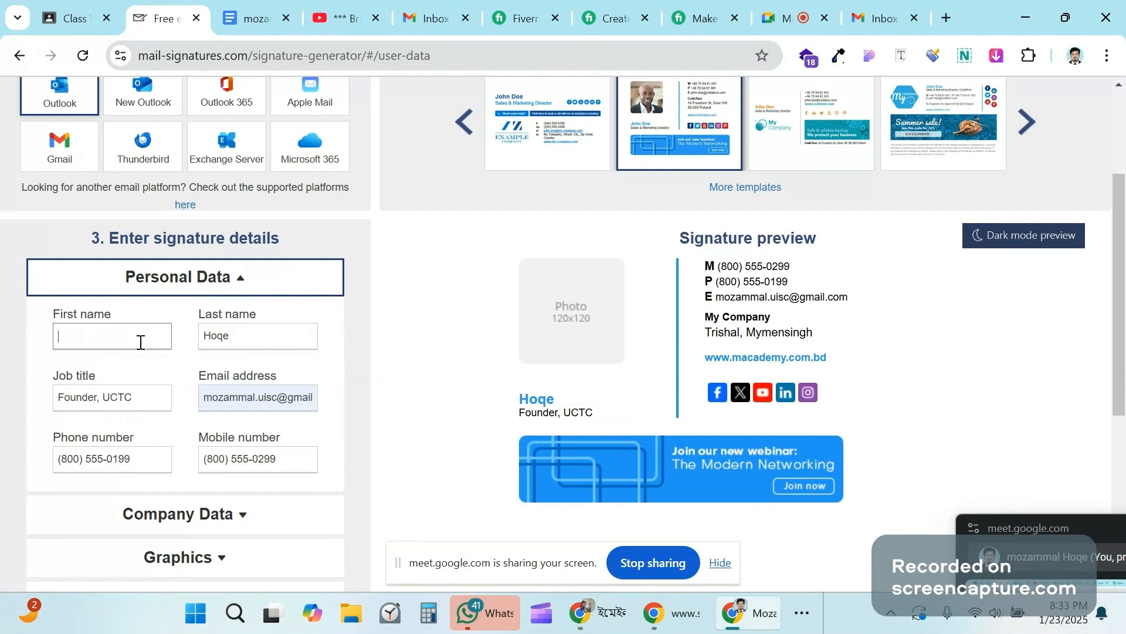
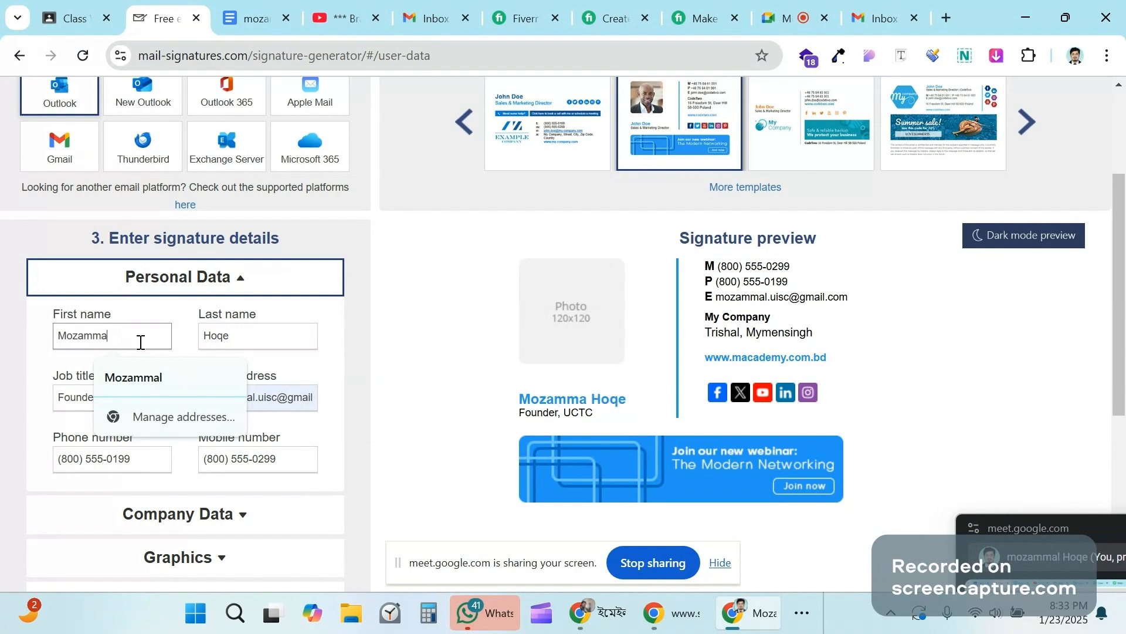
click(210, 369)
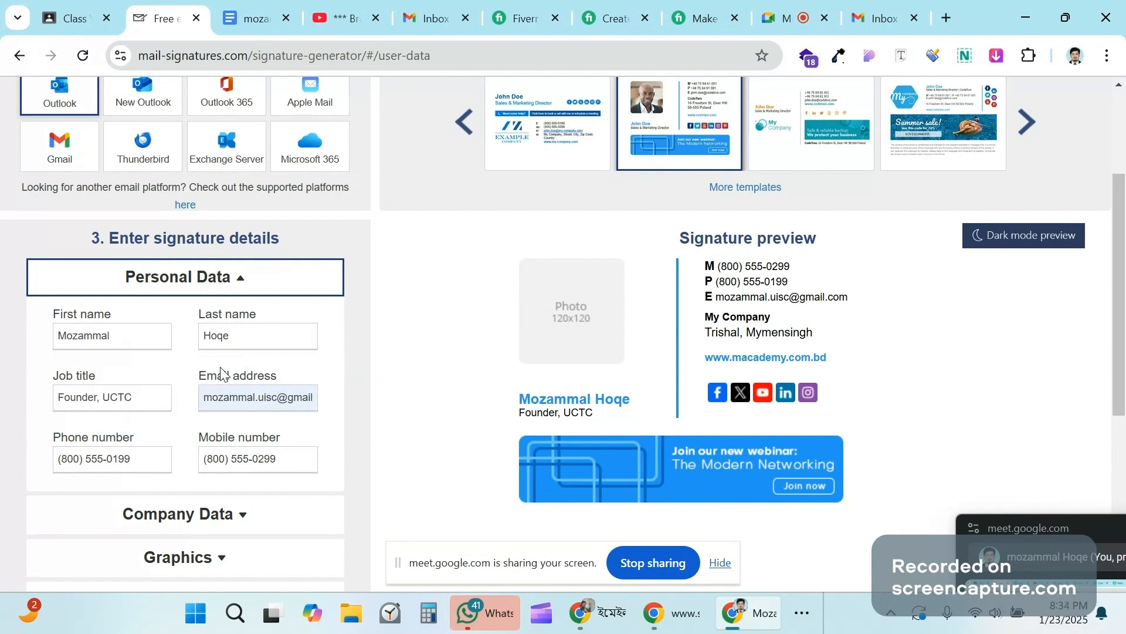
Step: Replace the sample phone number with the owner's +880 Bangladeshi phone number
triple_click(240, 398)
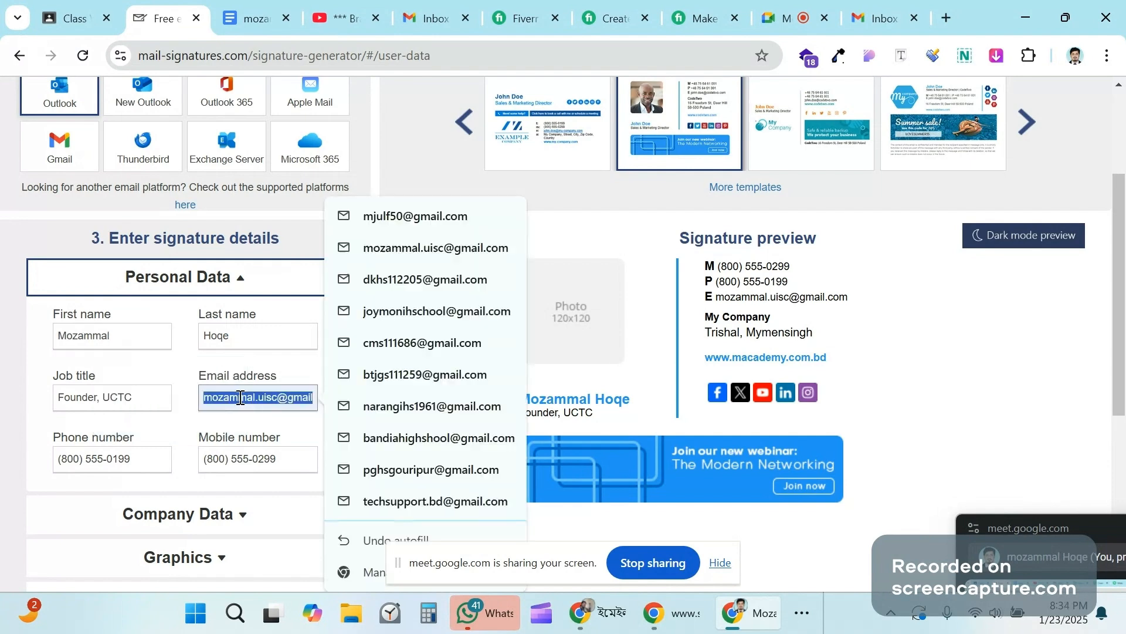
triple_click(273, 462)
mouse_move(168, 459)
mouse_down()
mouse_move(45, 457)
mouse_move(168, 460)
mouse_up()
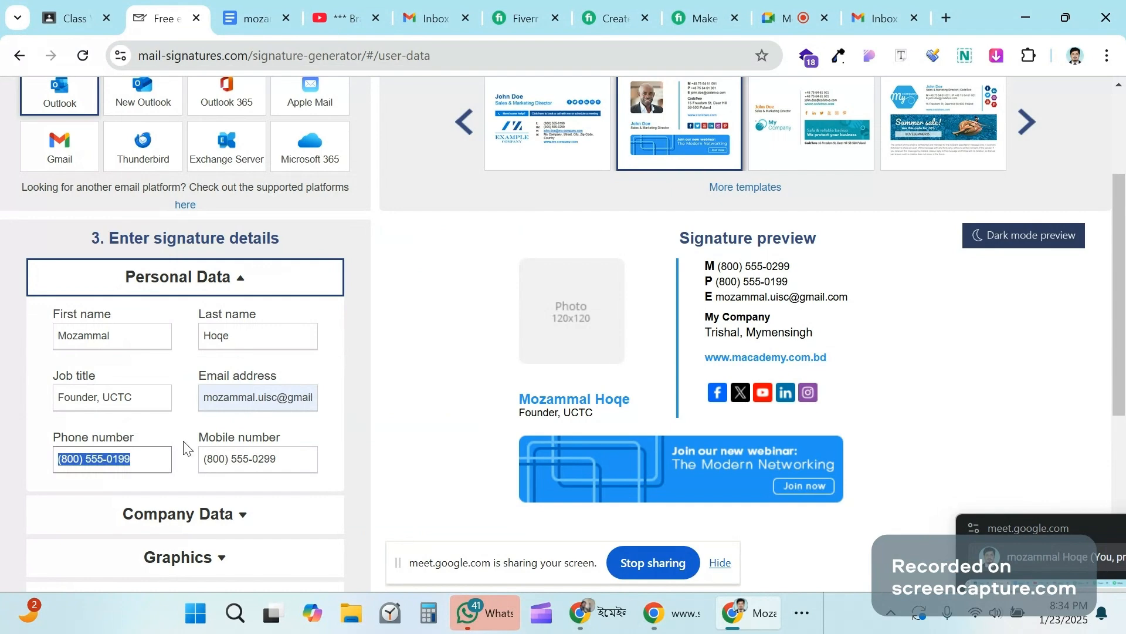
key(BackSpace)
text(+0)
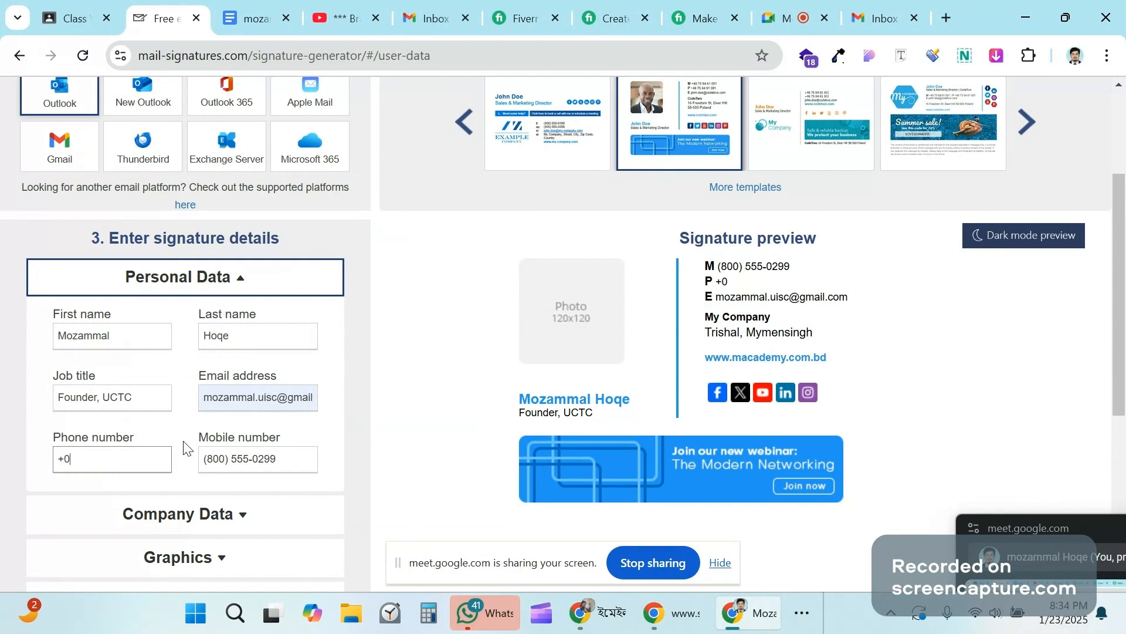
key(BackSpace)
text(**)
key(BackSpace)
key(BackSpace)
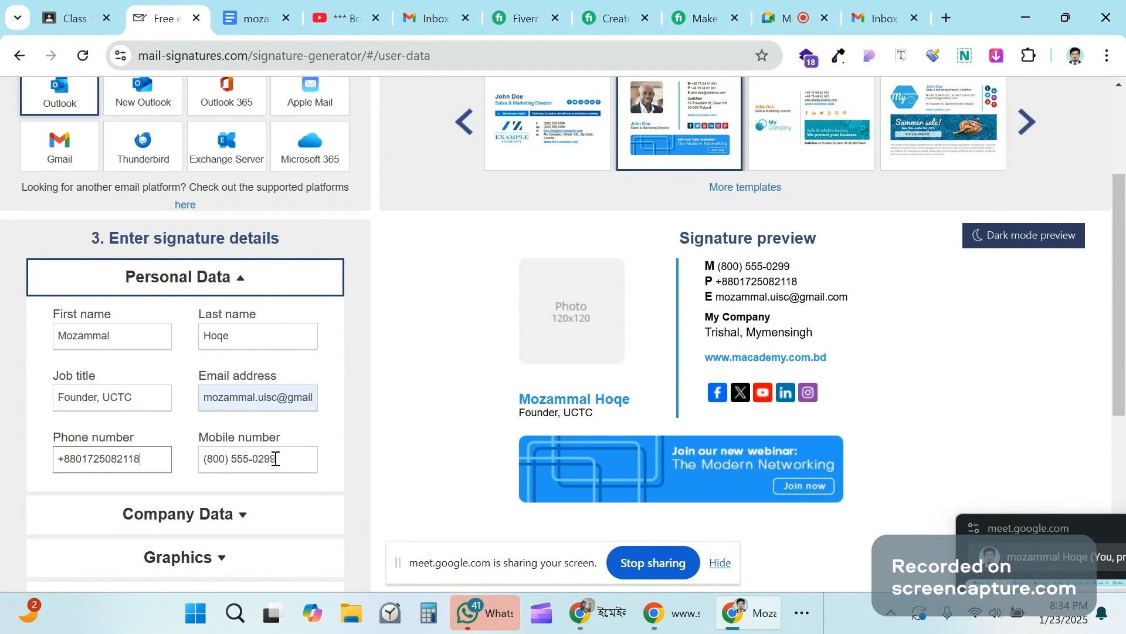
Step: Erase the sample mobile number and begin typing the owner's number with the +880 country code
key(Tab)
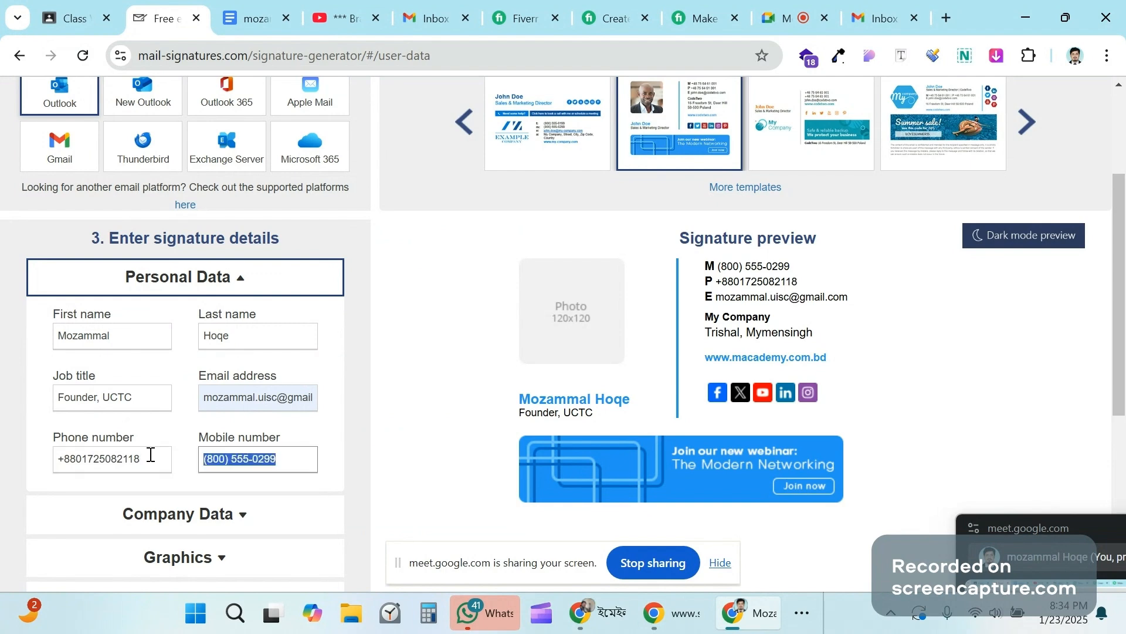
key(shift+Tab)
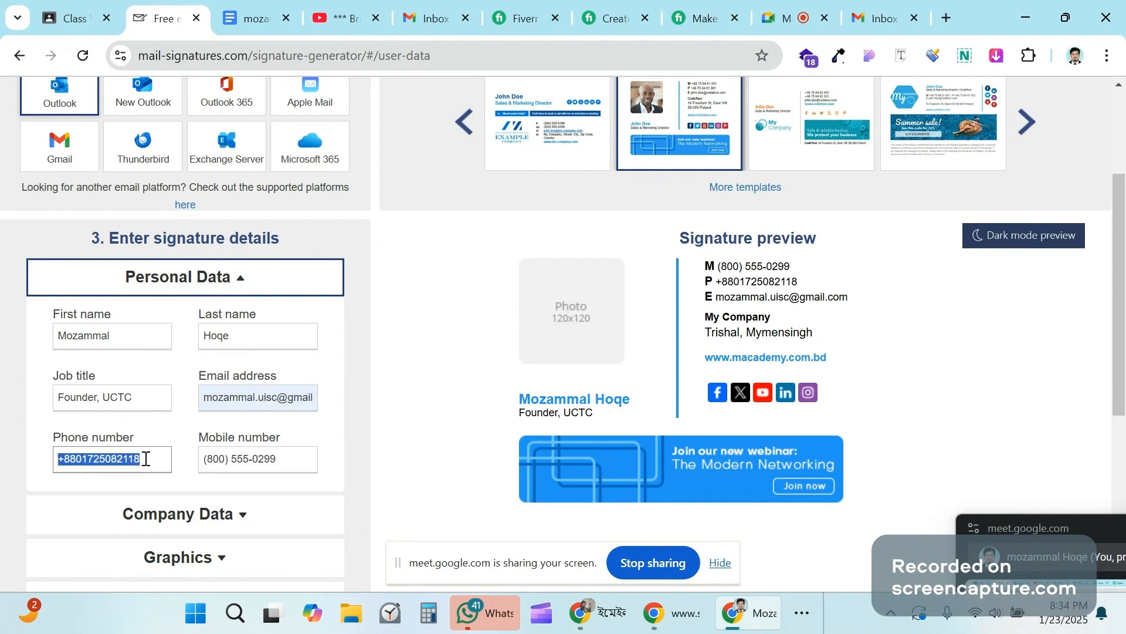
drag(280, 462, 346, 467)
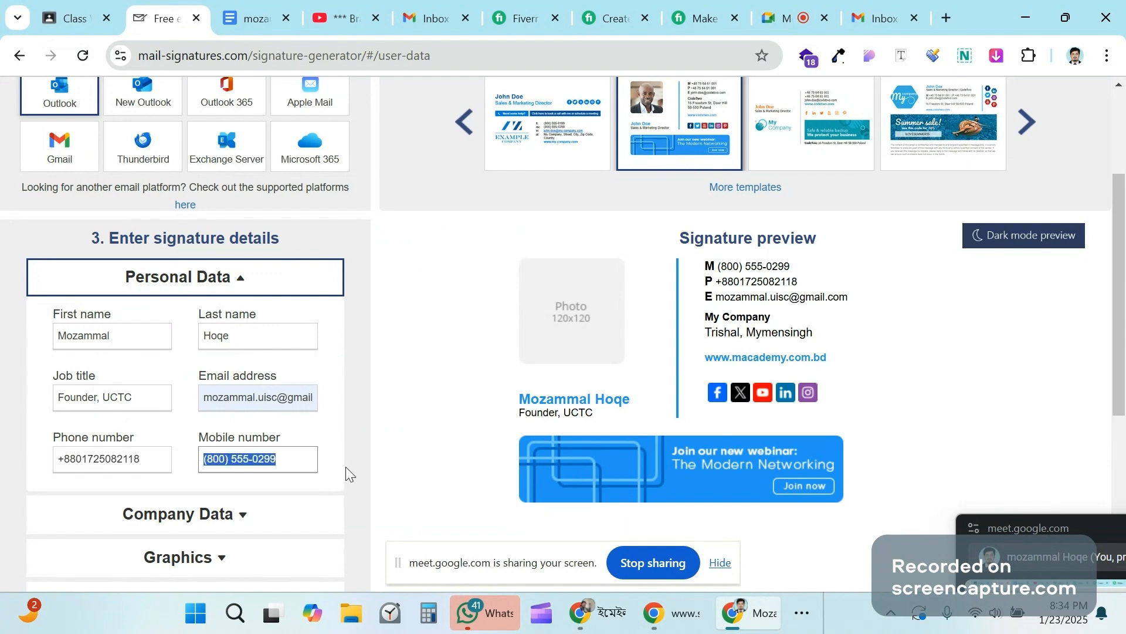
click(299, 462)
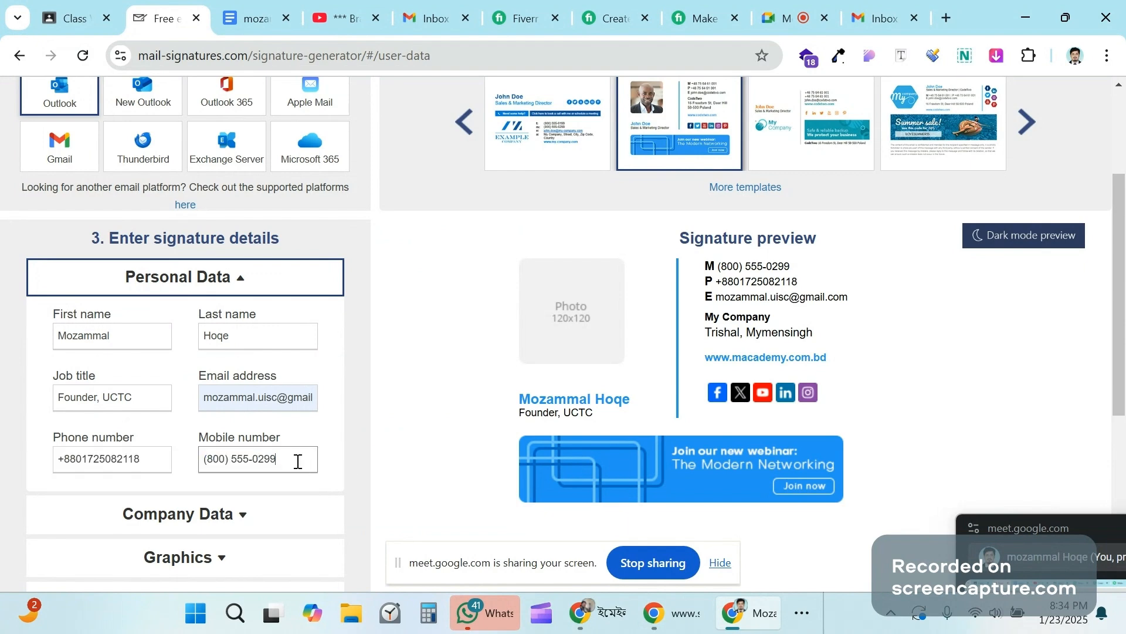
key(BackSpace)
key(BackSpace)
key(BackSpace)
key(BackSpace)
key(BackSpace)
key(BackSpace)
key(BackSpace)
key(BackSpace)
key(BackSpace)
key(BackSpace)
key(BackSpace)
key(BackSpace)
key(BackSpace)
key(BackSpace)
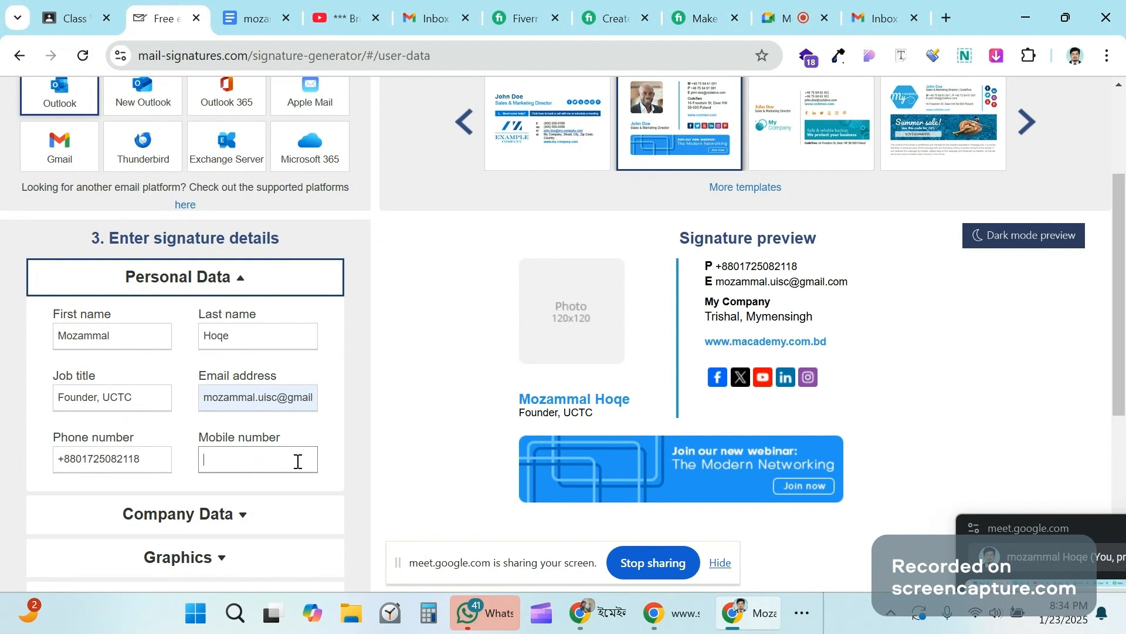
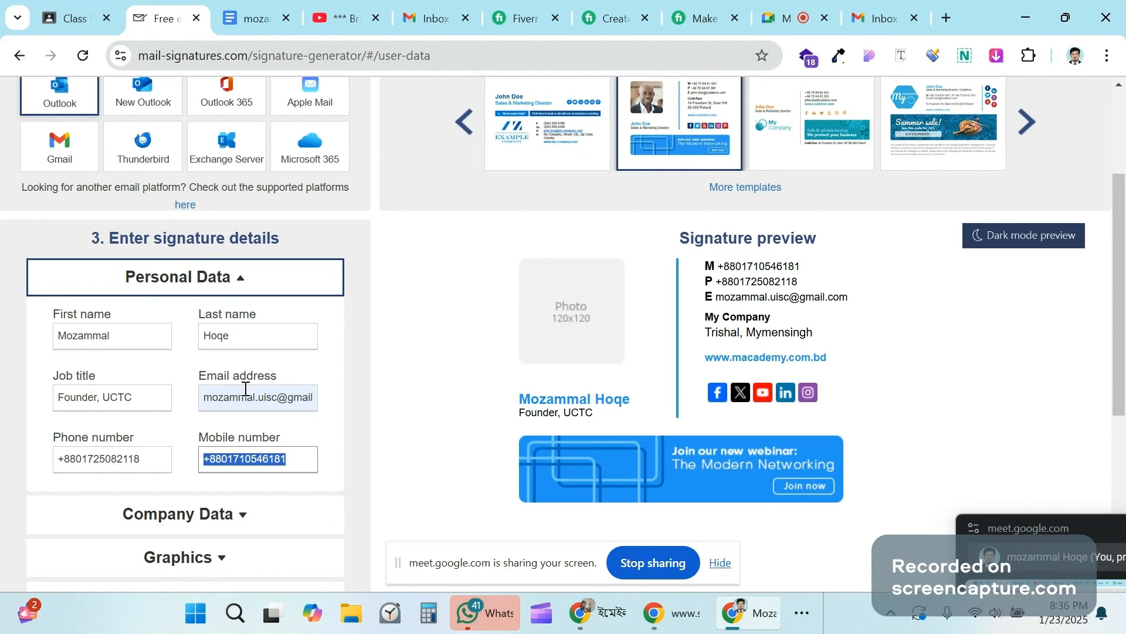
Step: Under Company Data, change the company name from My Company to M Academy
scroll(164, 352, down, 3)
click(164, 352)
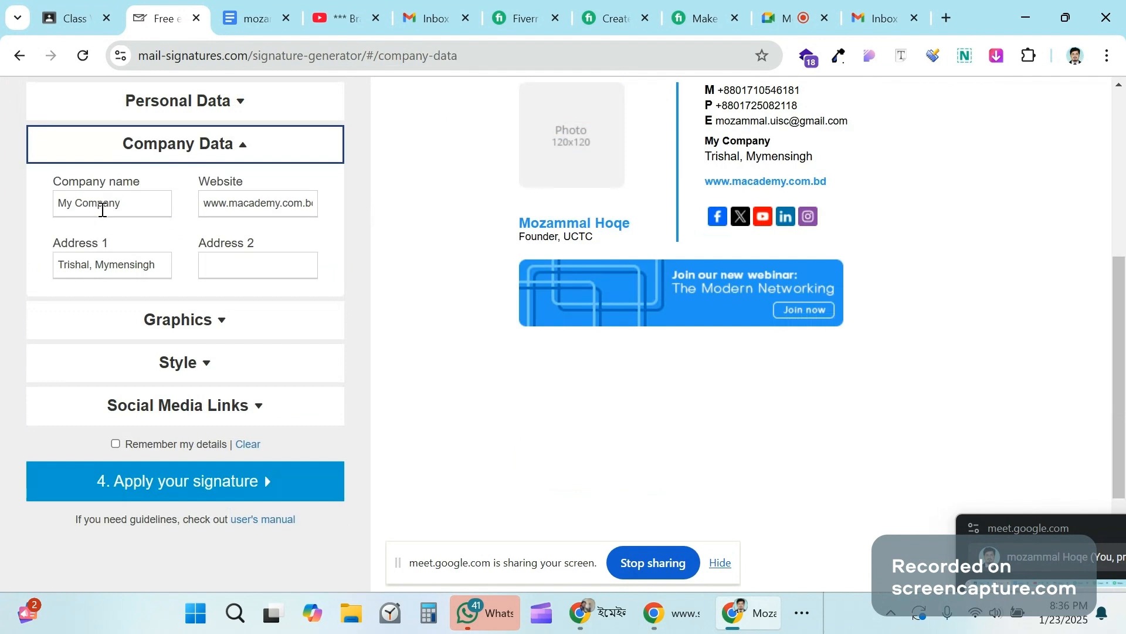
triple_click(128, 205)
scroll(127, 205, up, 1)
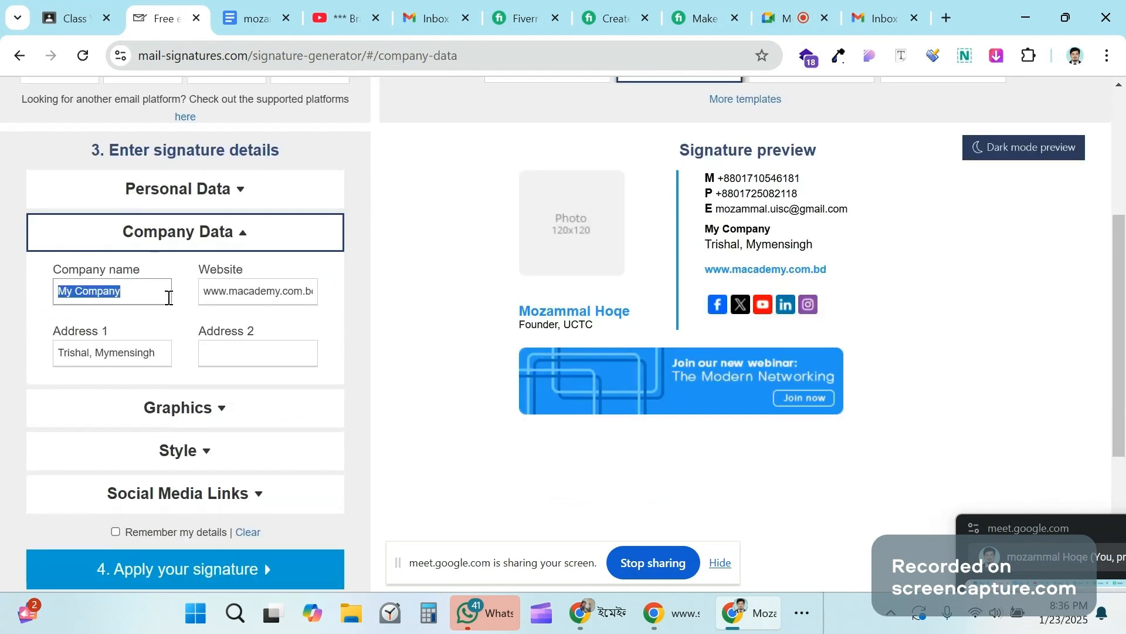
key(BackSpace)
text(M )
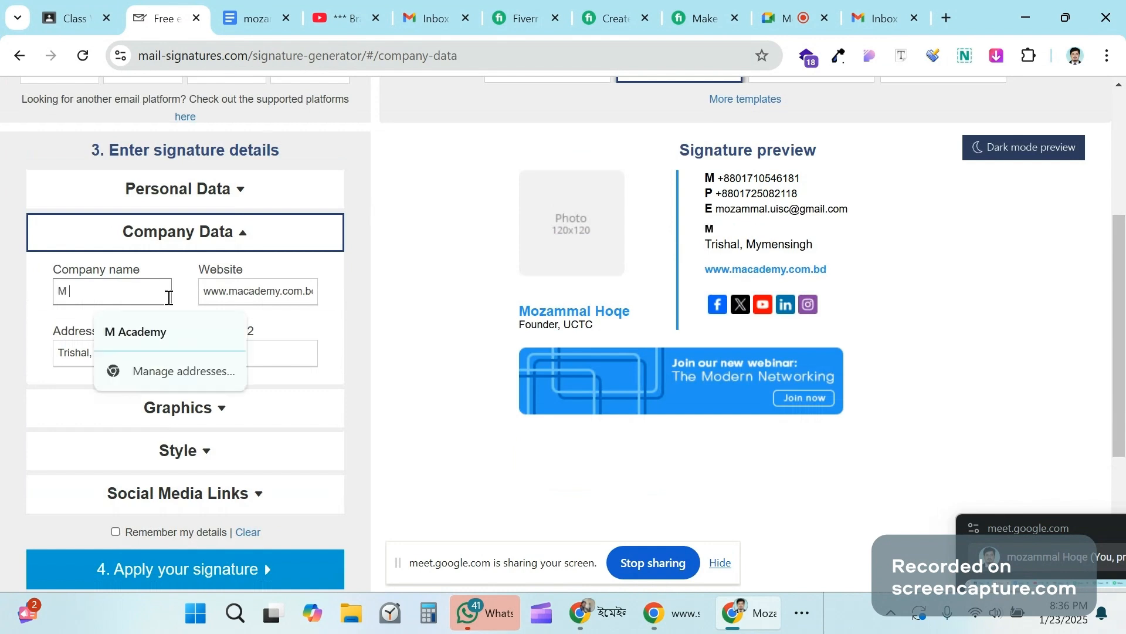
text(Academy)
click(176, 298)
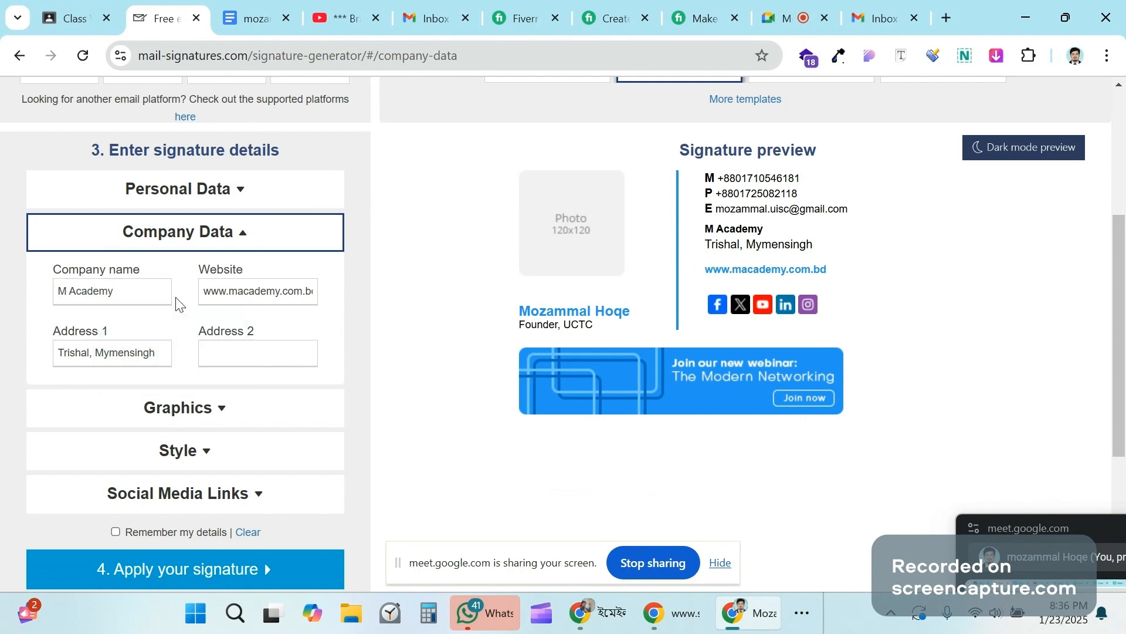
scroll(188, 301, up, 2)
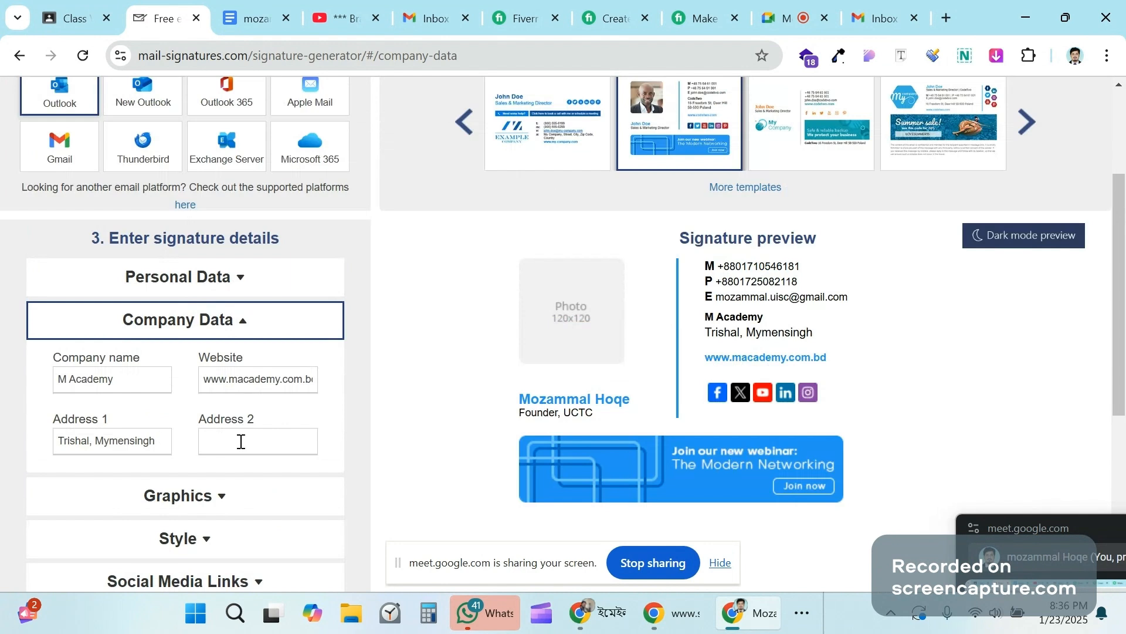
click(241, 441)
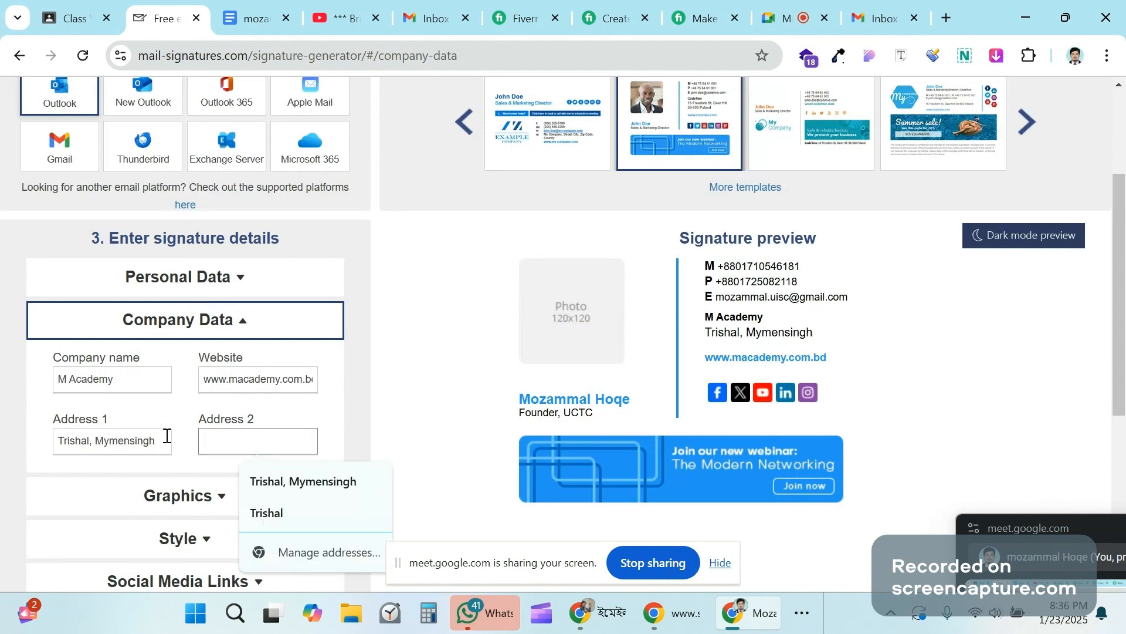
scroll(229, 416, down, 1)
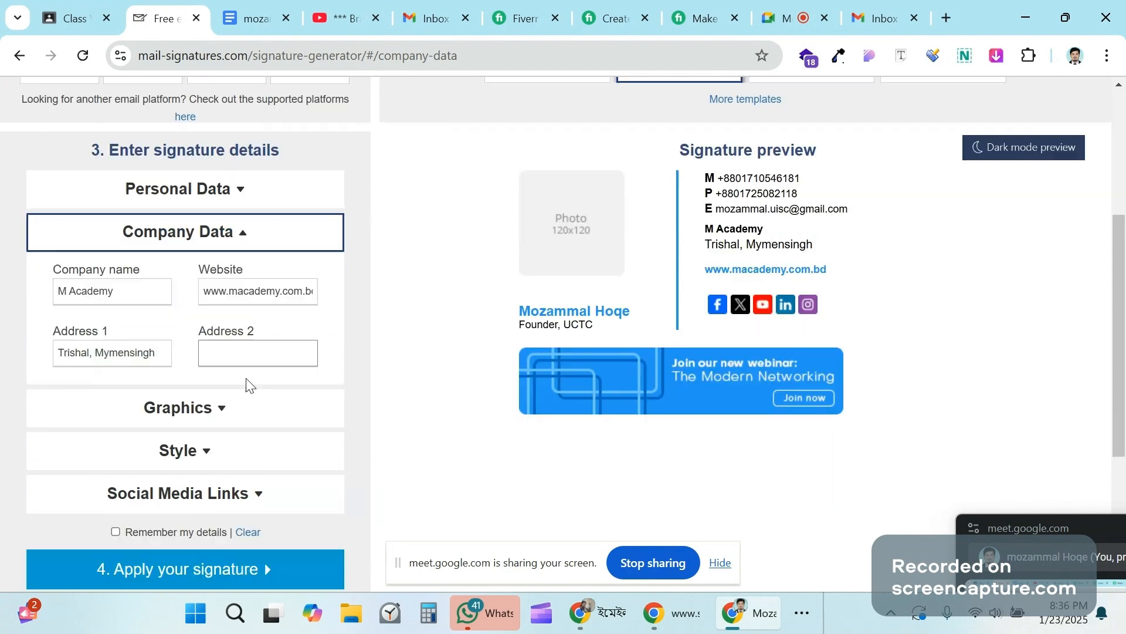
Step: Expand the Graphics section to reveal the Photo URL and Banner URL fields
click(187, 422)
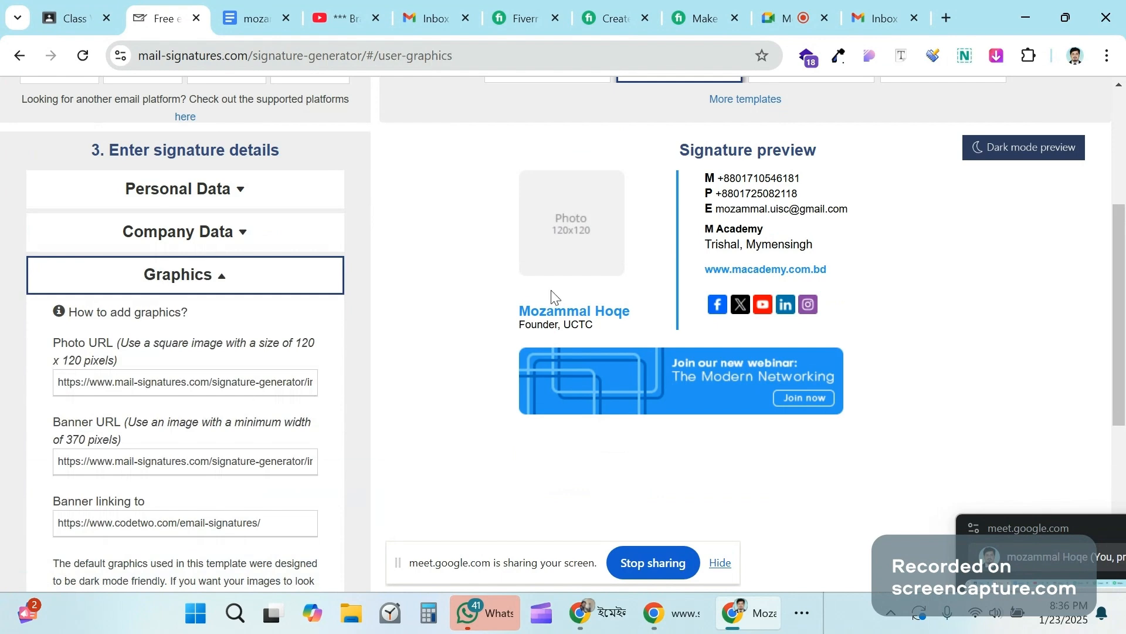
scroll(551, 297, up, 1)
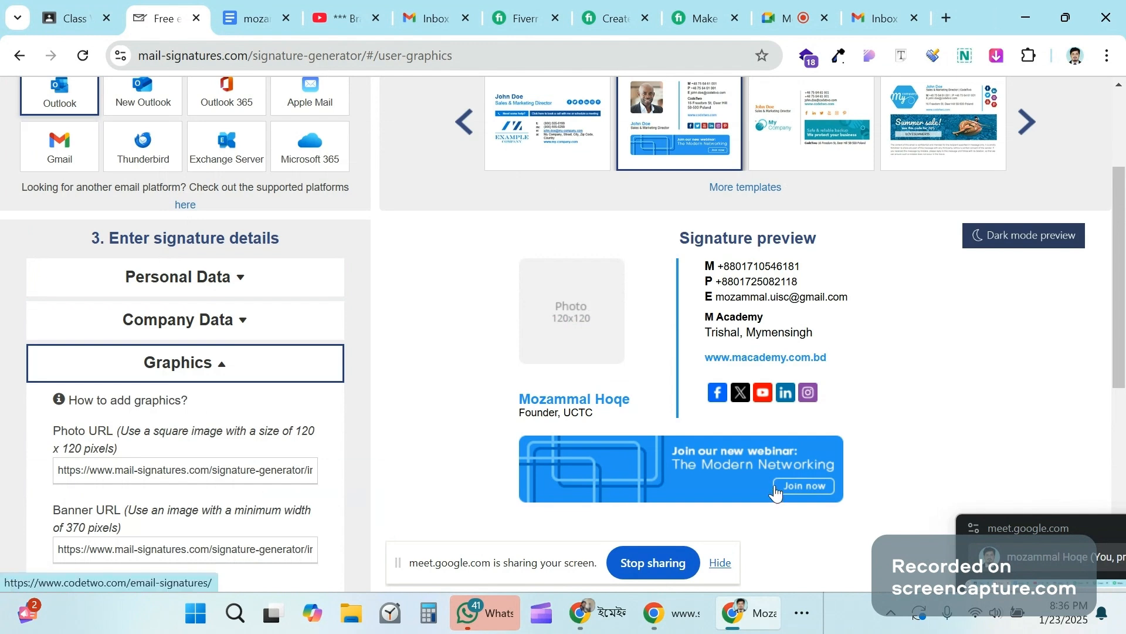
Step: On the Facebook tab, close the chat window and switch to acting as the professional page
mouse_move(595, 617)
click(543, 550)
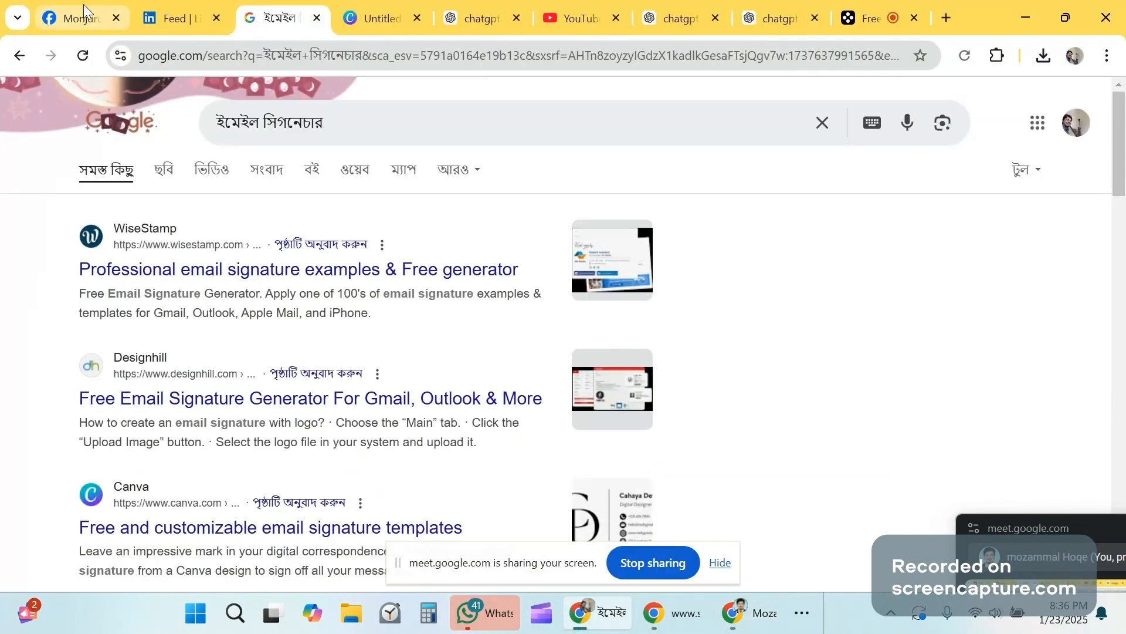
click(83, 13)
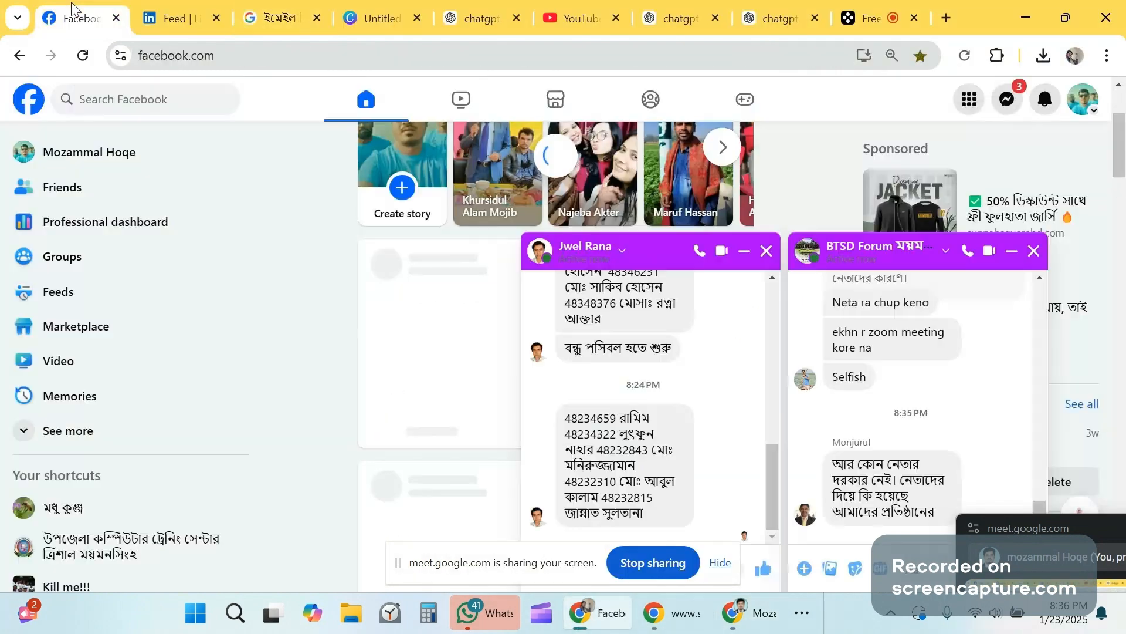
click(1033, 252)
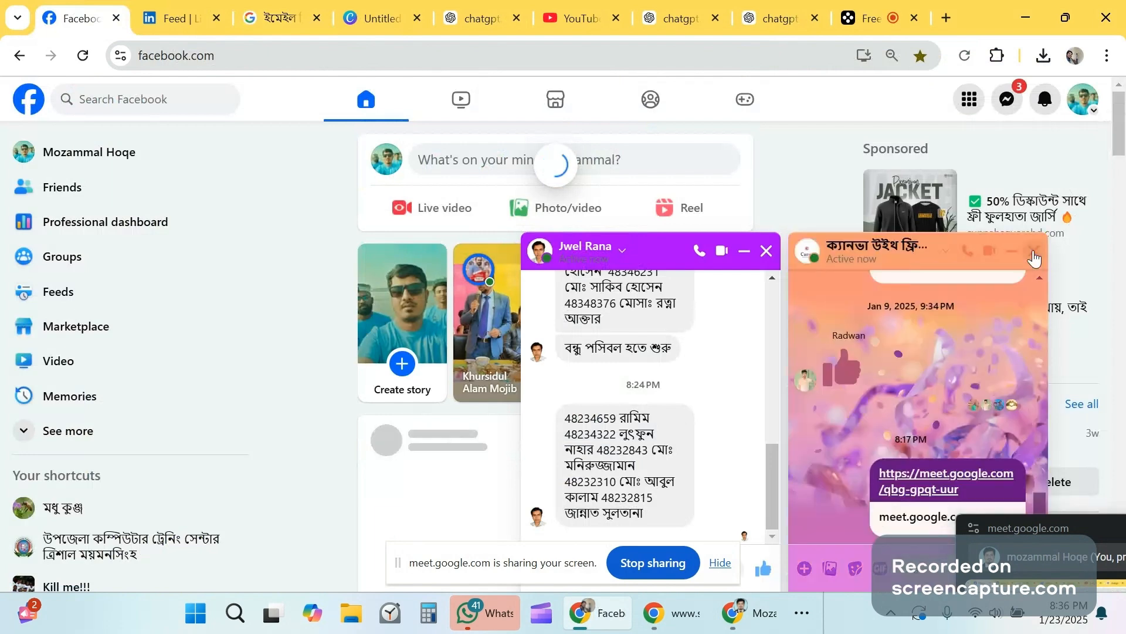
click(1075, 103)
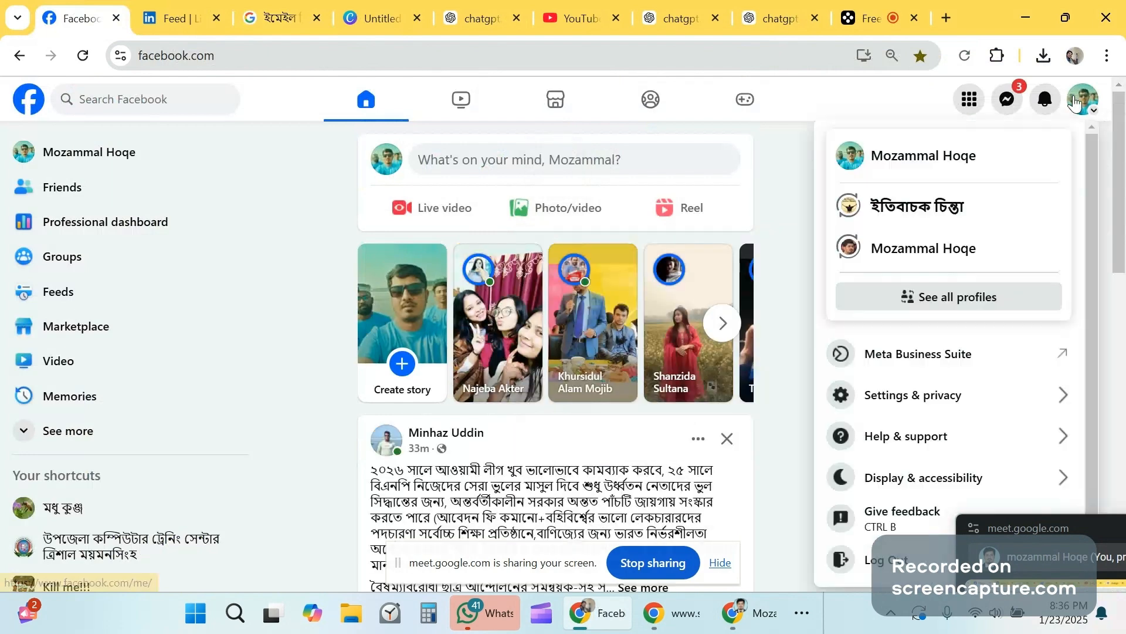
click(917, 263)
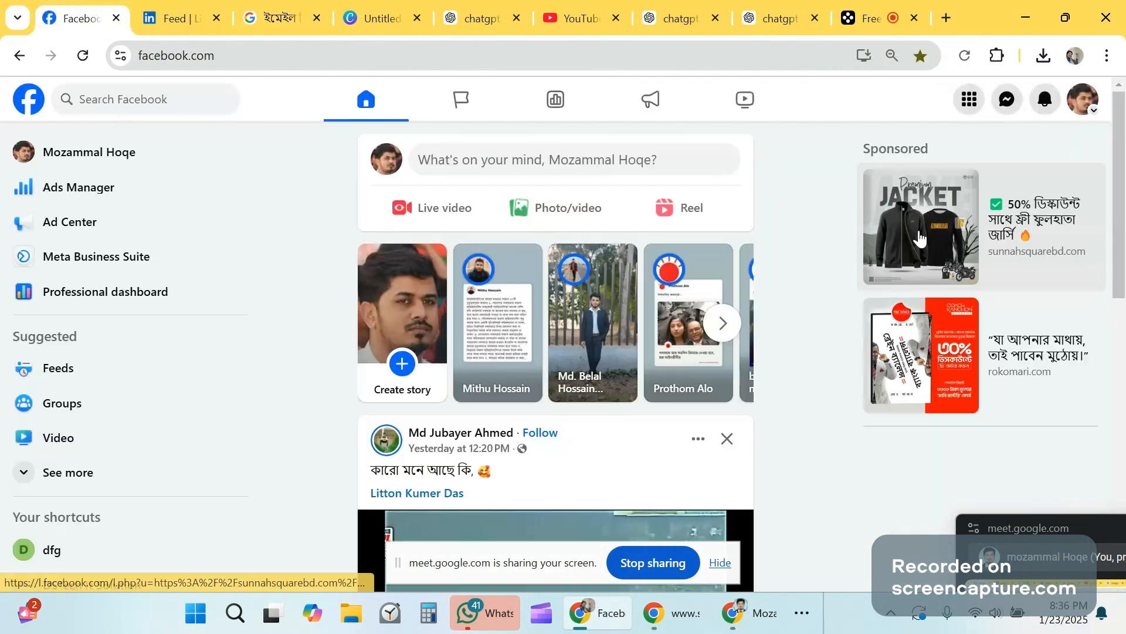
Step: Go to the professional page and open its Photos section
click(1086, 105)
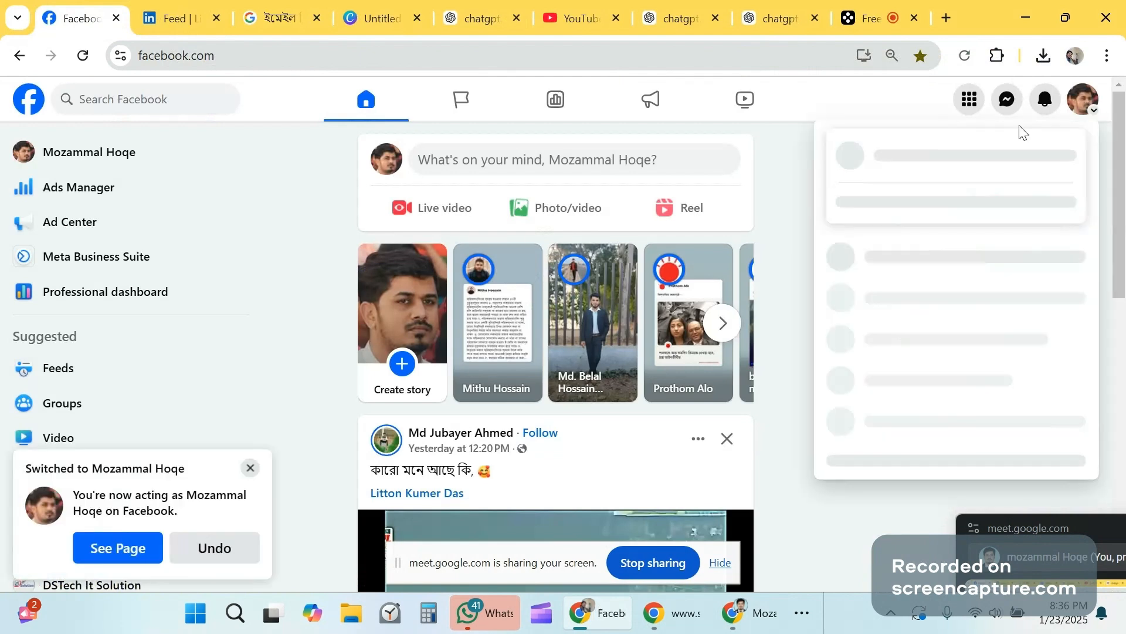
click(910, 164)
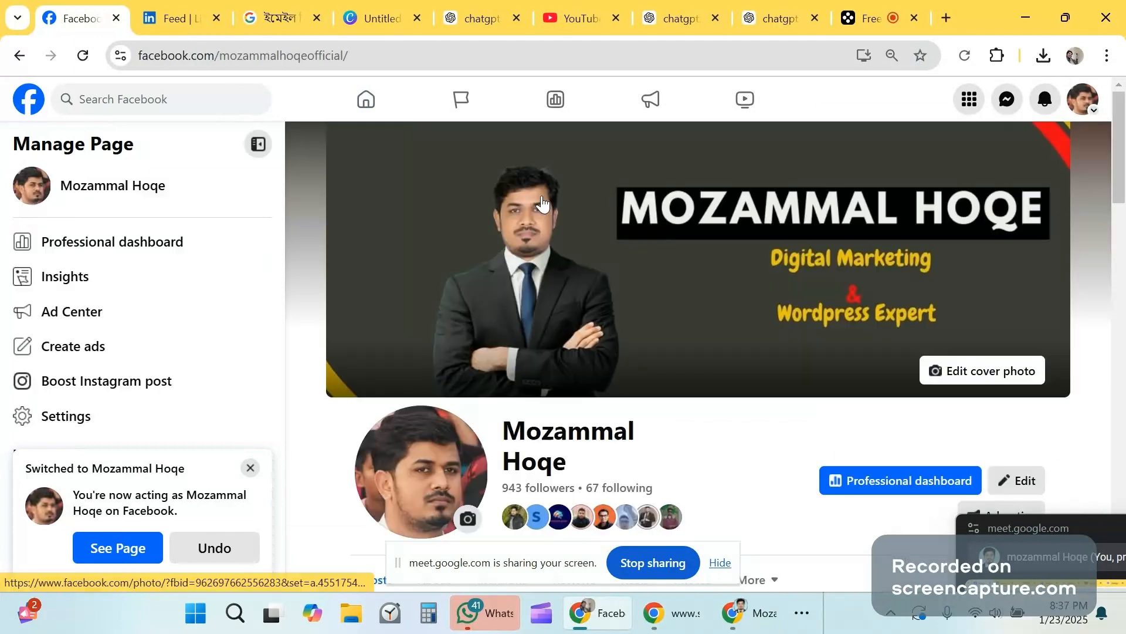
scroll(542, 204, down, 5)
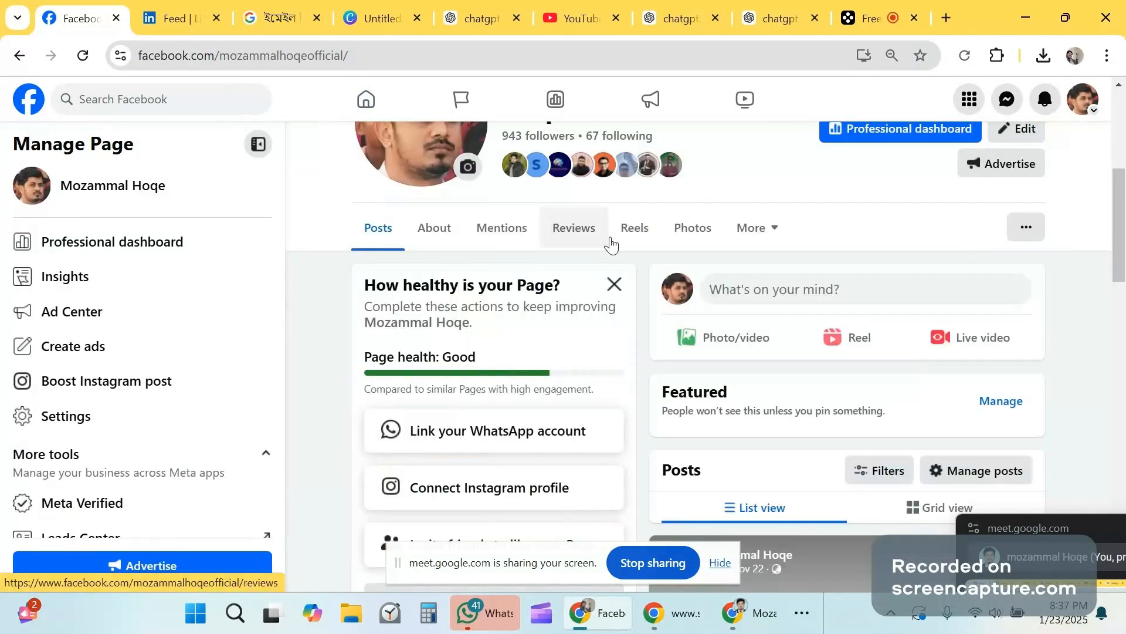
click(693, 228)
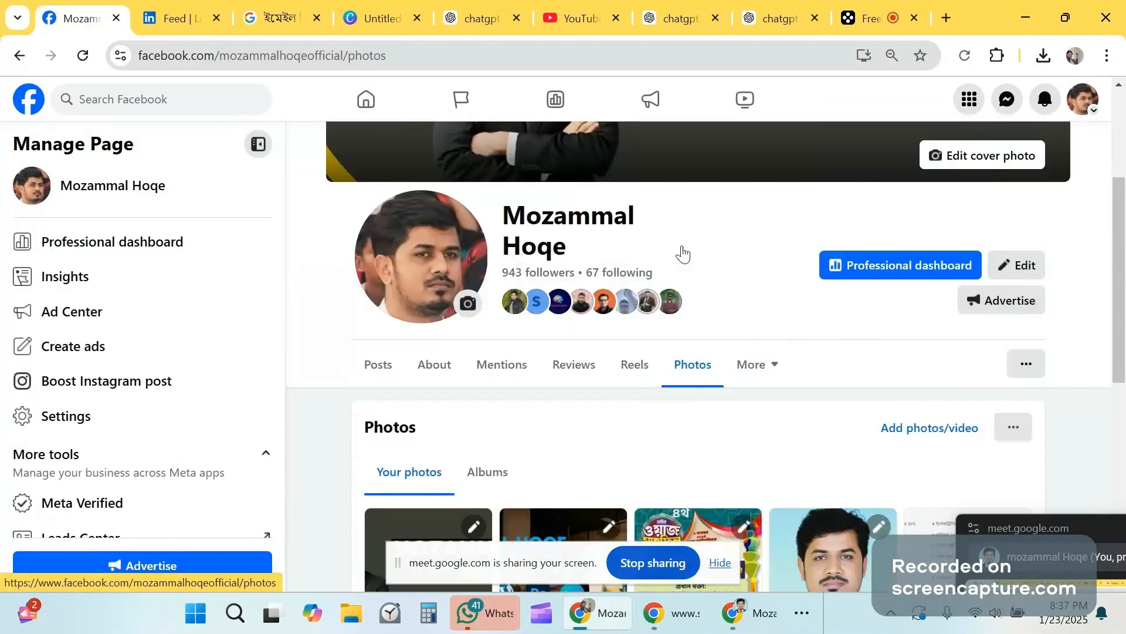
Step: Browse the page's photos, previewing the suit portrait and the pink-background portrait
scroll(818, 269, down, 5)
click(819, 268)
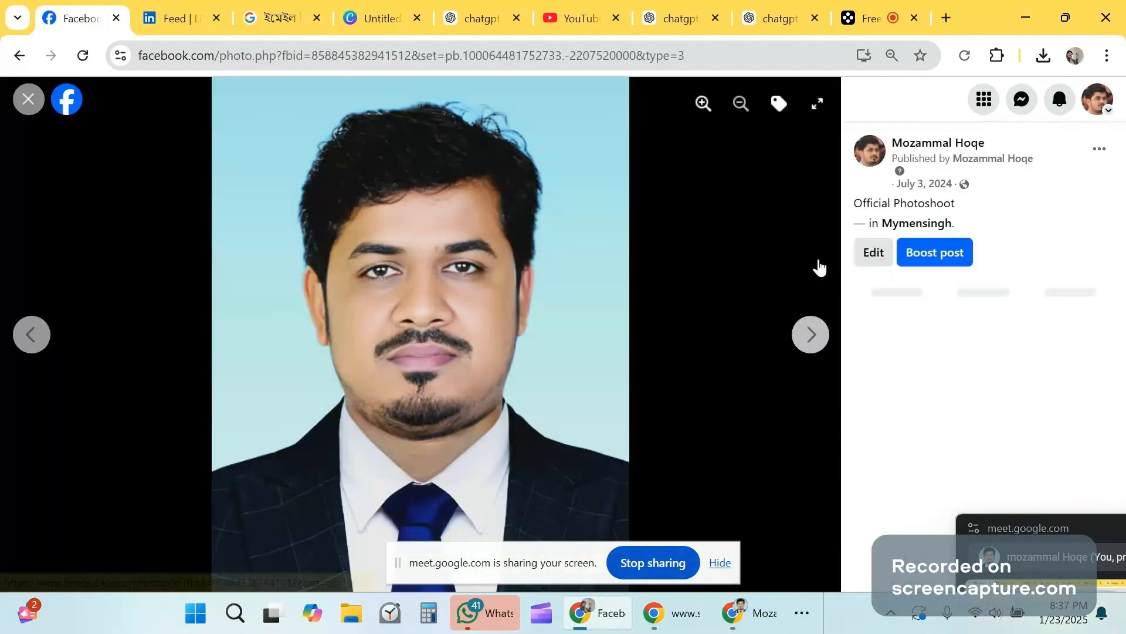
click(29, 100)
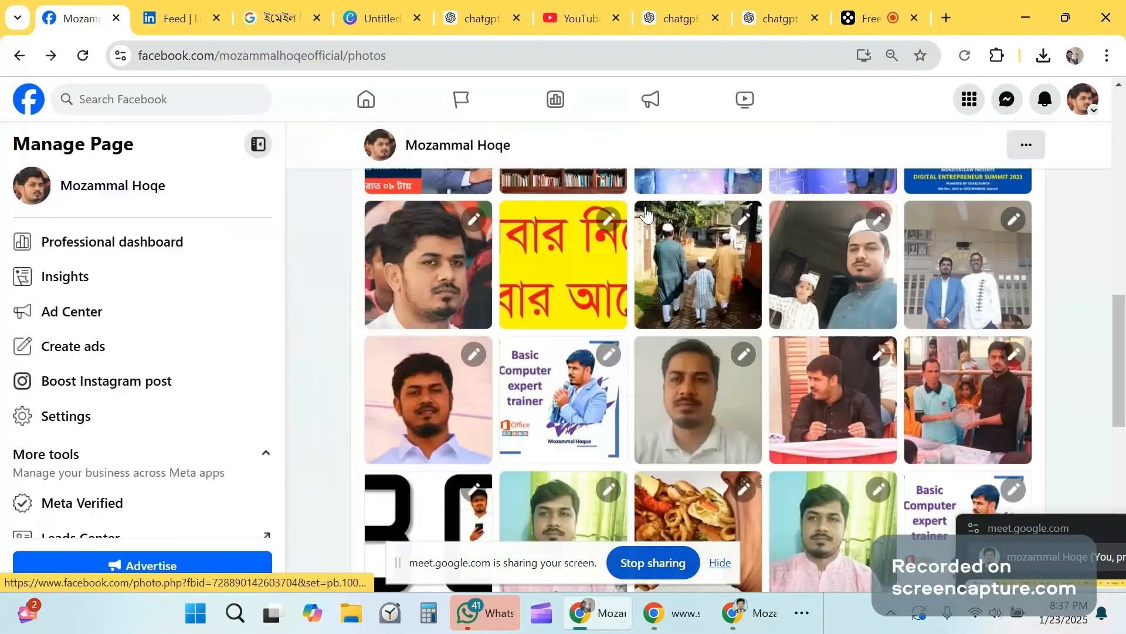
scroll(646, 214, down, 3)
scroll(646, 214, down, 3)
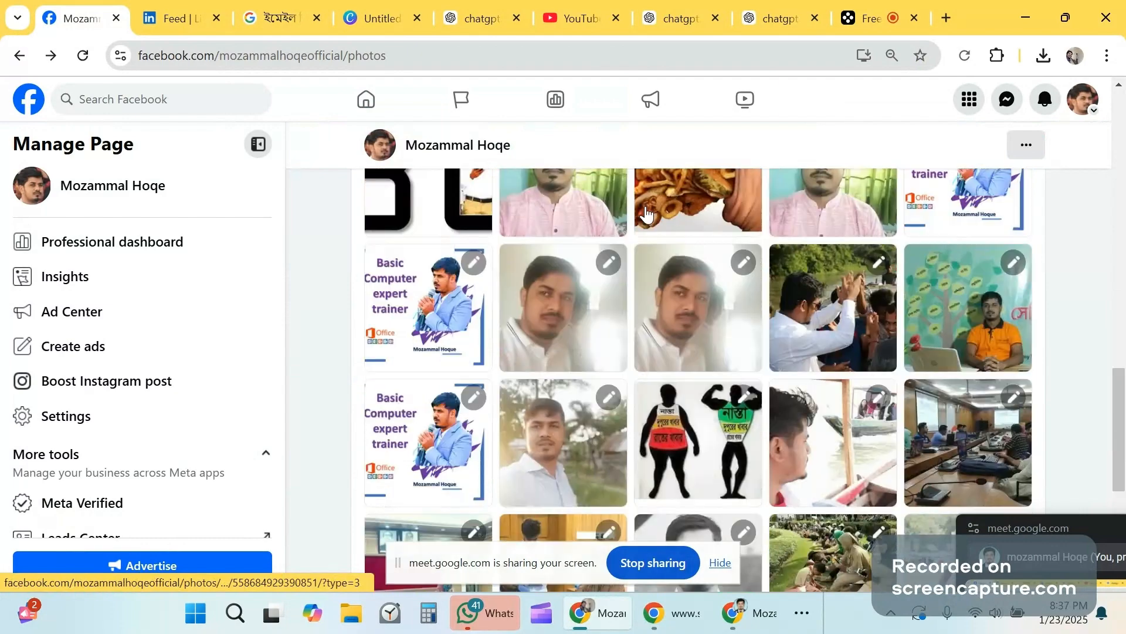
scroll(646, 215, down, 6)
scroll(646, 215, down, 6)
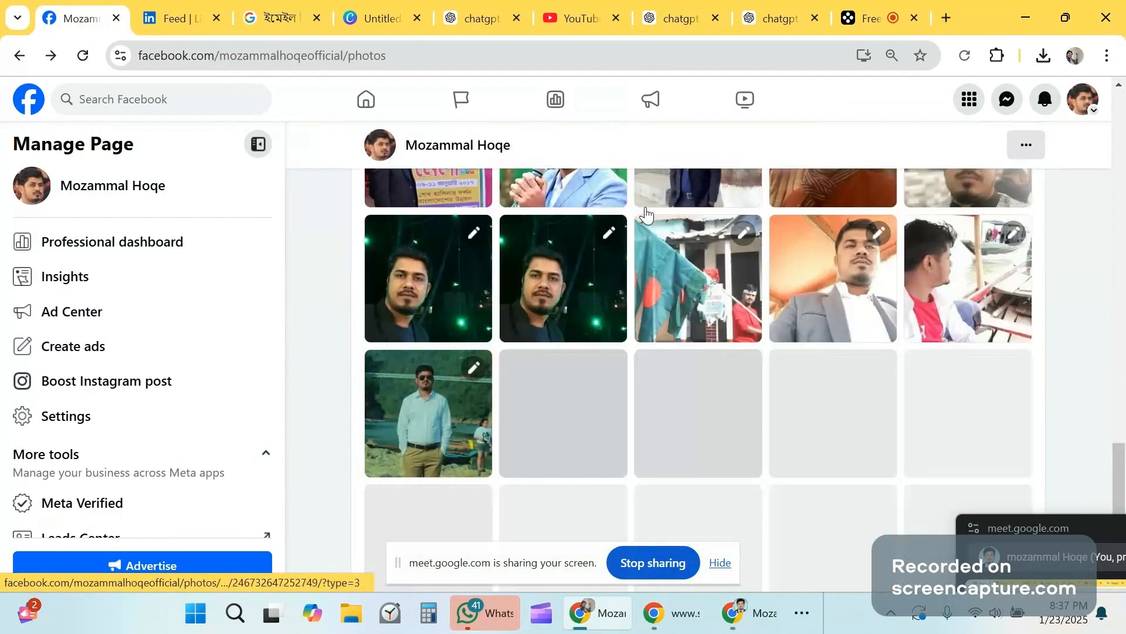
scroll(646, 215, down, 5)
scroll(646, 215, down, 1)
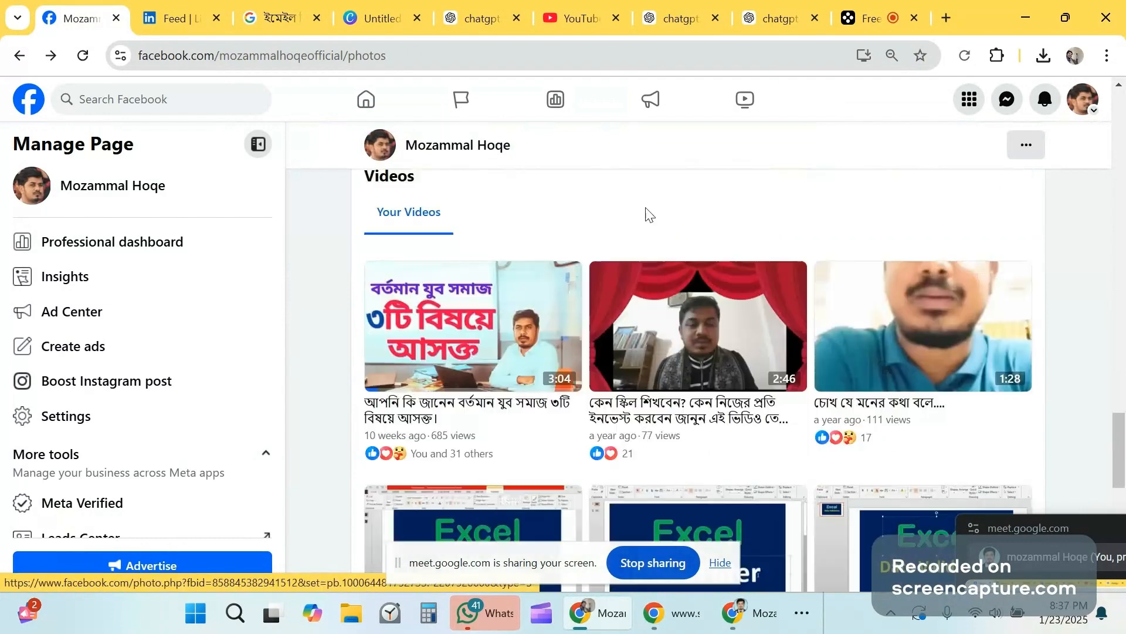
scroll(645, 214, down, 7)
scroll(646, 214, up, 10)
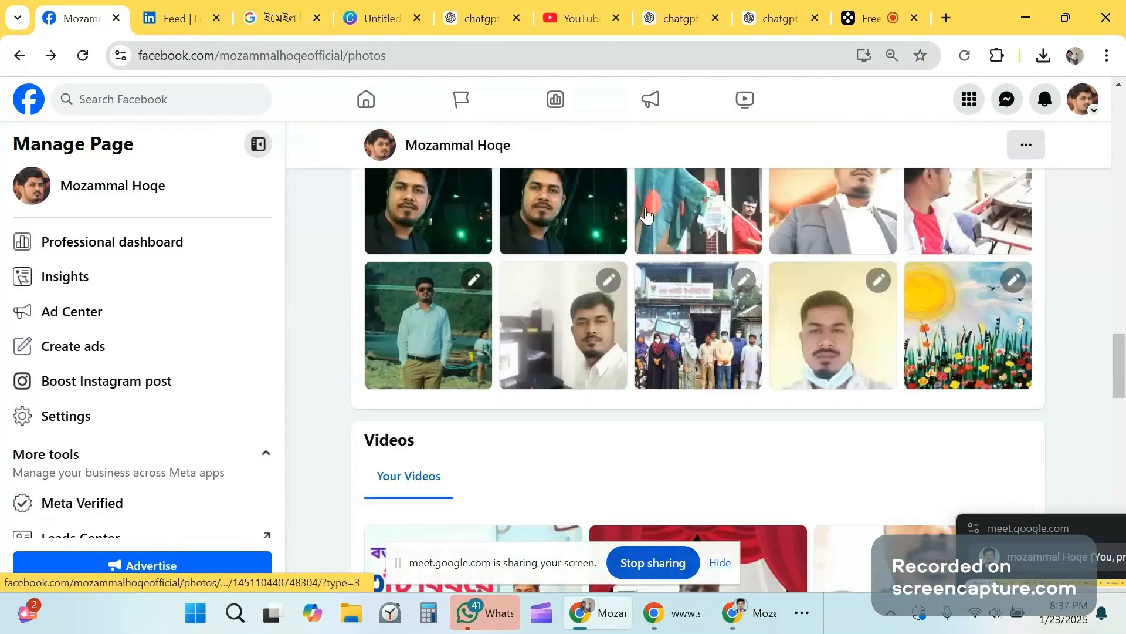
scroll(645, 215, up, 1)
scroll(646, 215, up, 5)
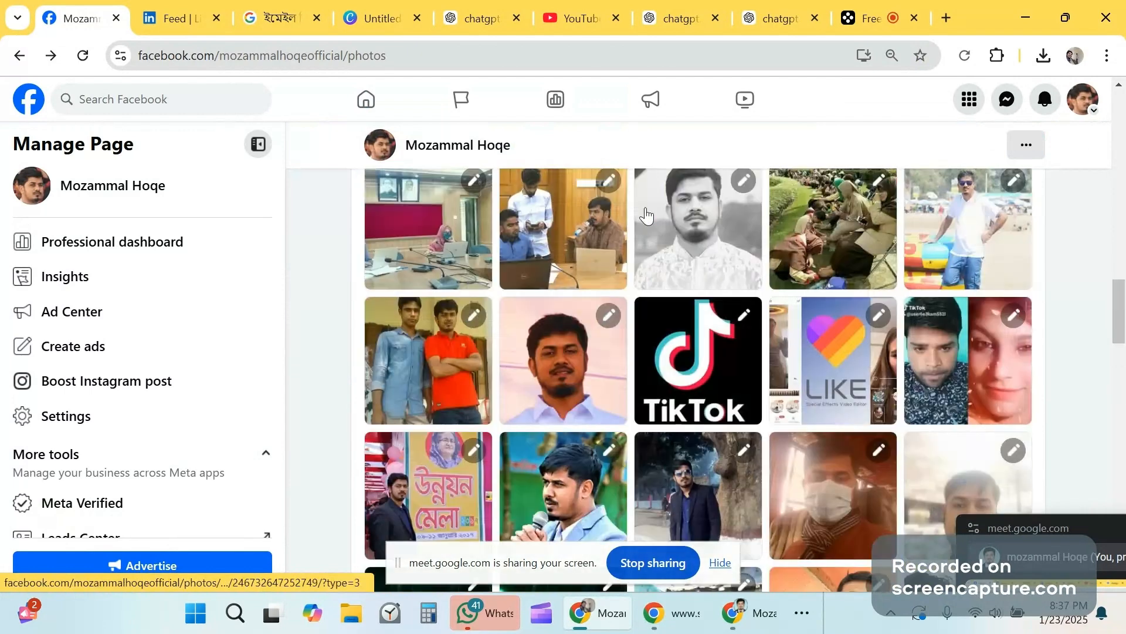
click(567, 368)
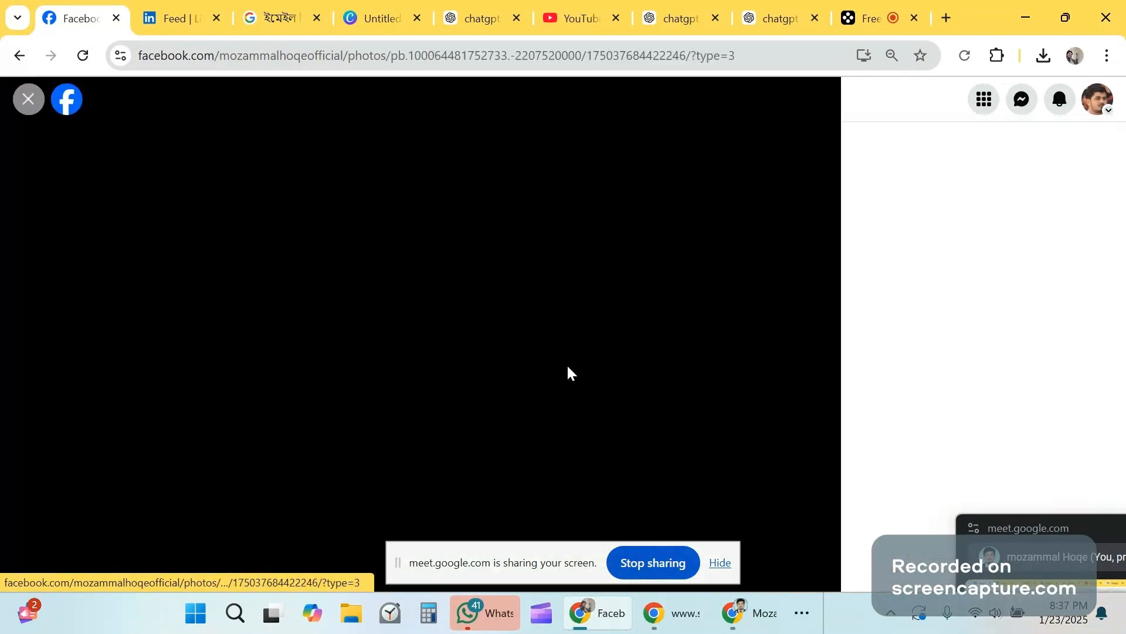
key(Left)
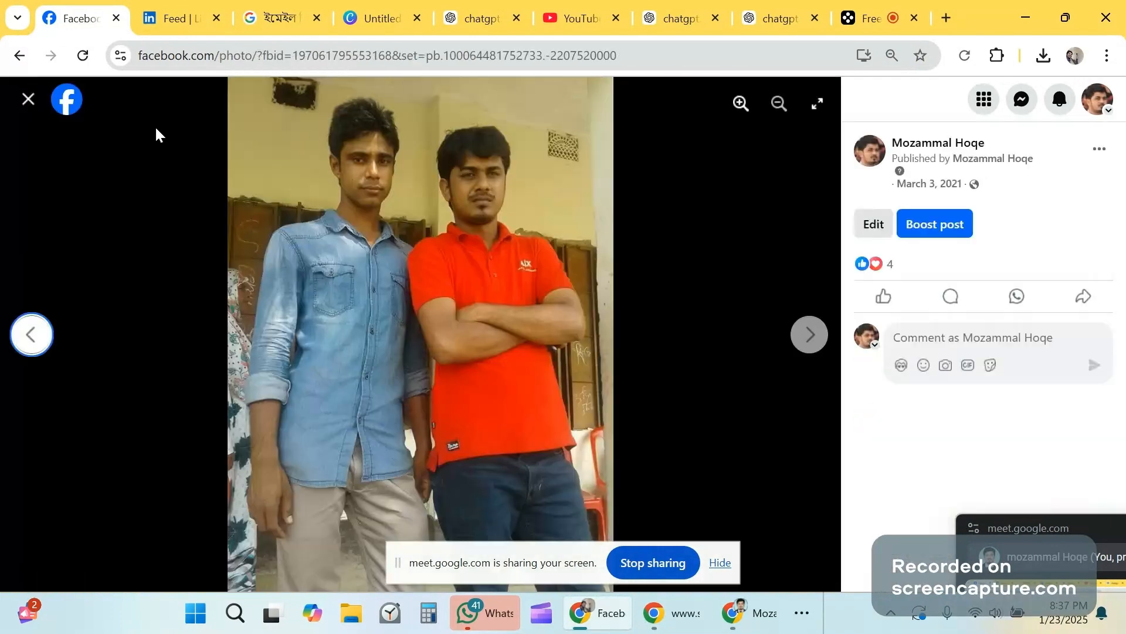
click(28, 105)
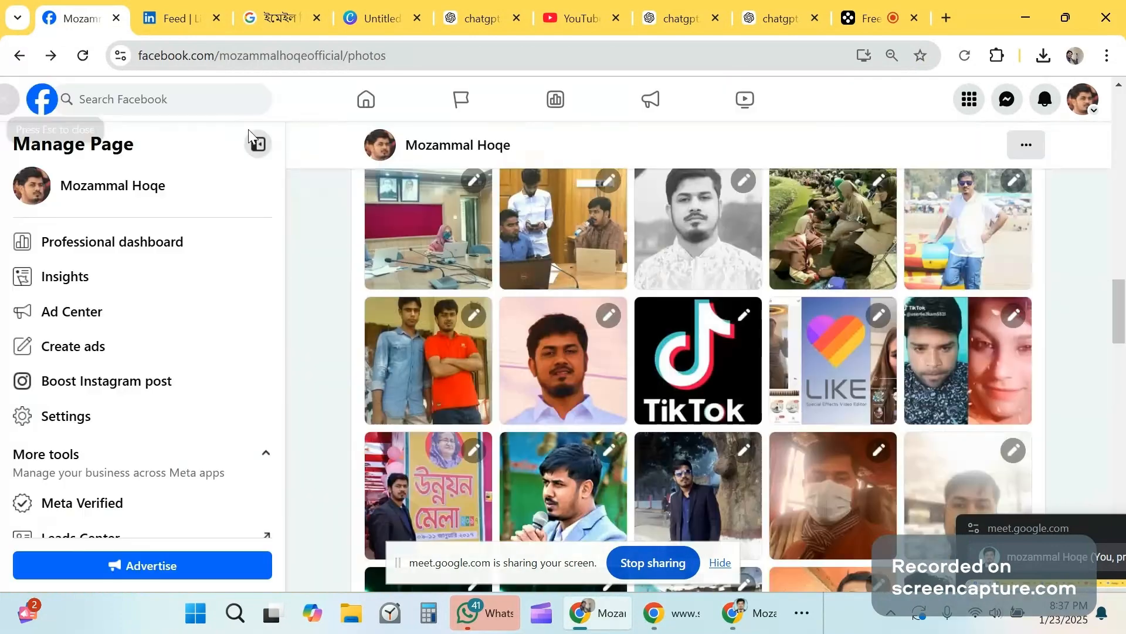
Step: Scroll back up the photo grid and preview another portrait before closing it
scroll(682, 200, up, 3)
scroll(683, 199, up, 2)
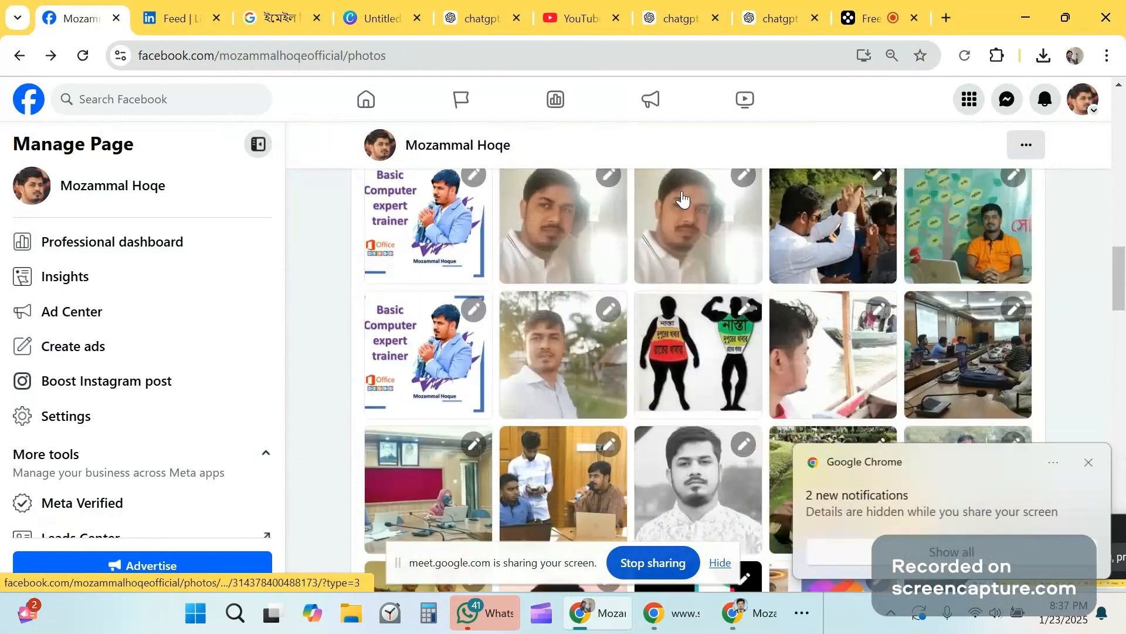
scroll(627, 237, up, 3)
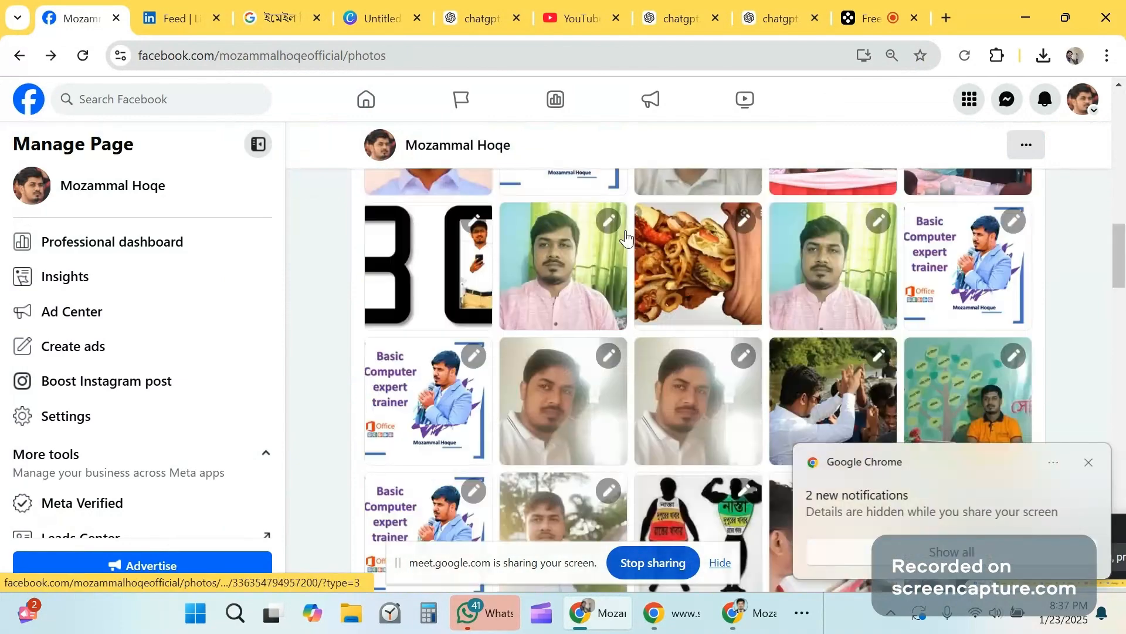
scroll(626, 238, up, 4)
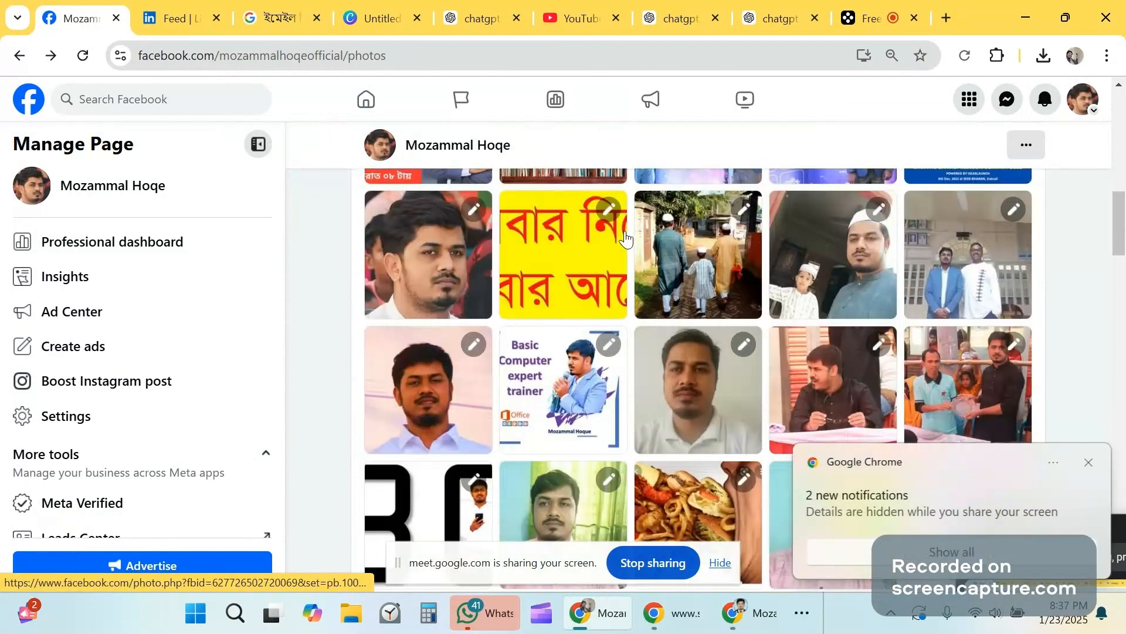
click(402, 379)
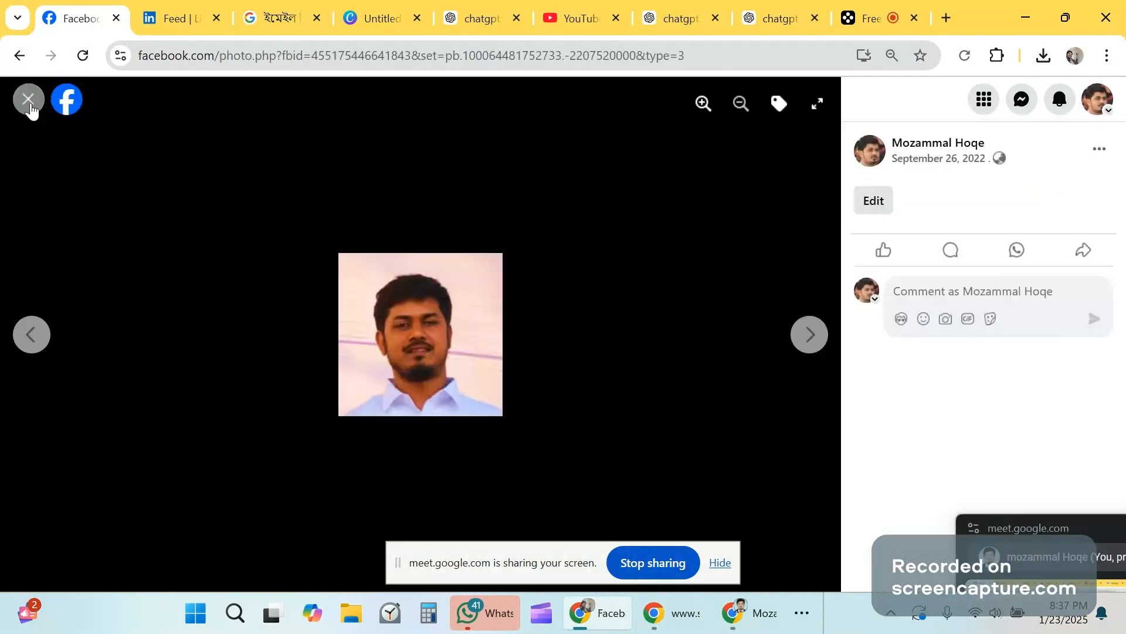
click(29, 101)
scroll(811, 261, up, 5)
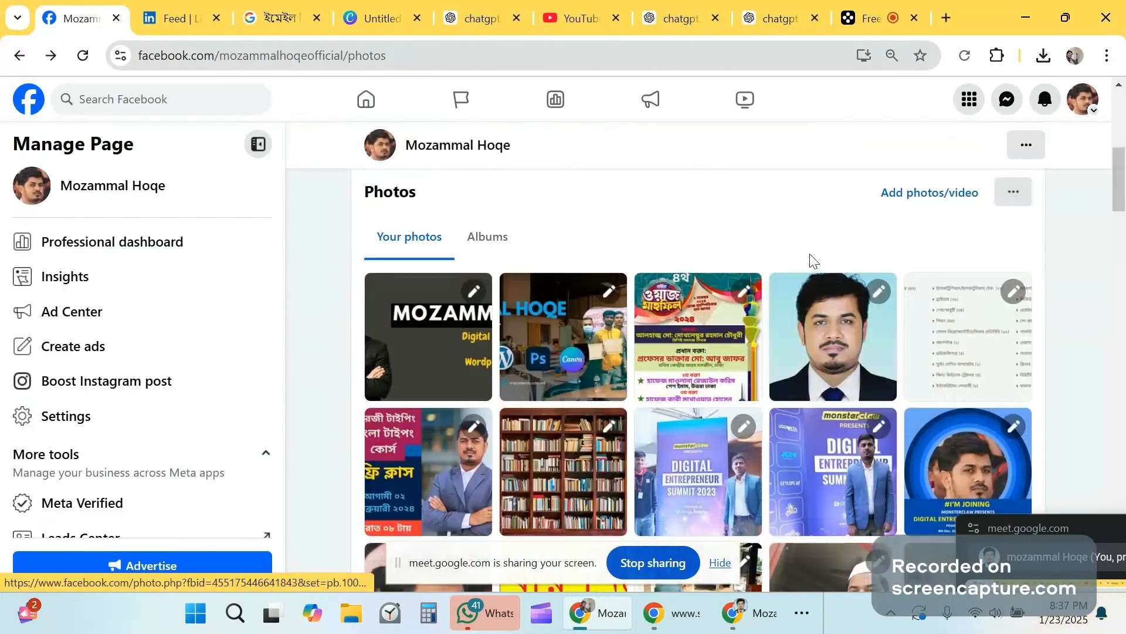
scroll(811, 261, down, 1)
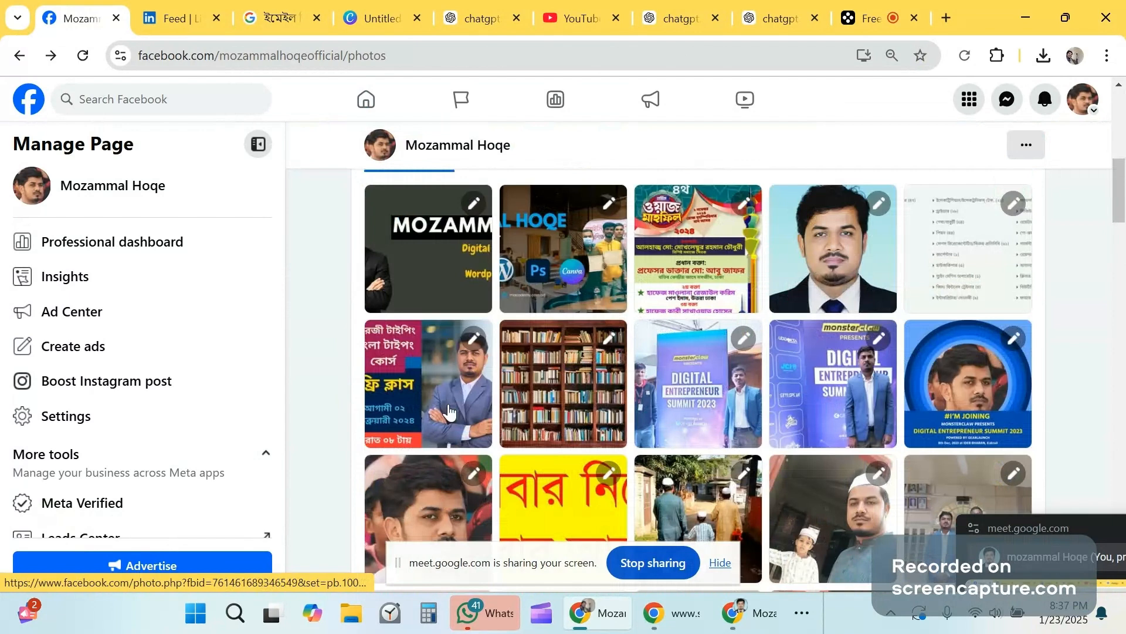
Step: Open the official photoshoot portrait and copy its image address
click(824, 262)
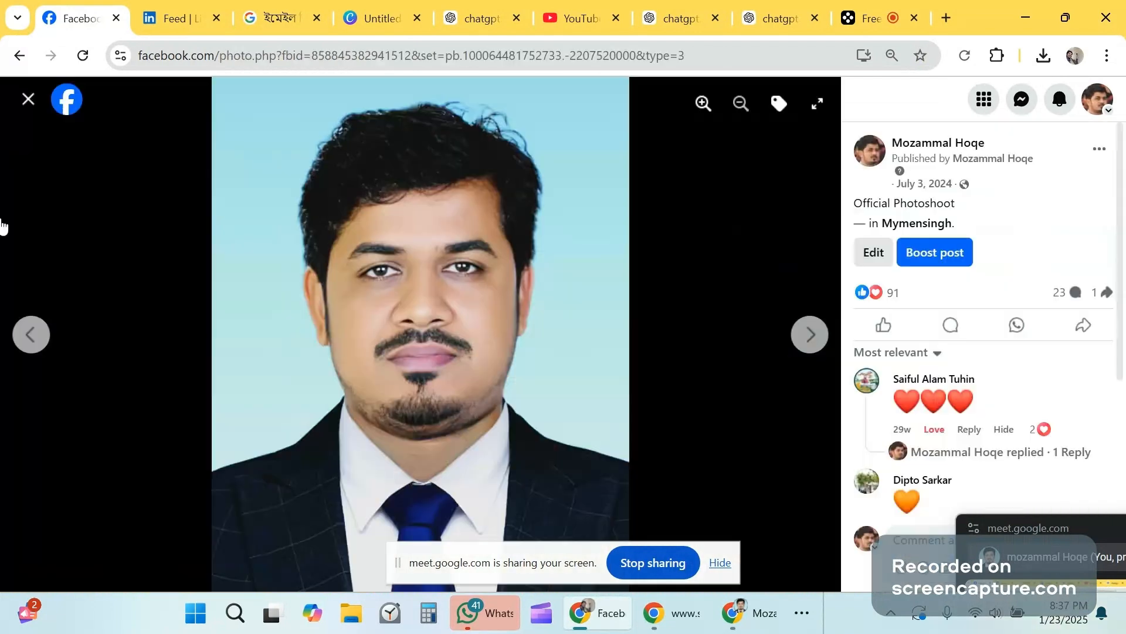
right_click(437, 176)
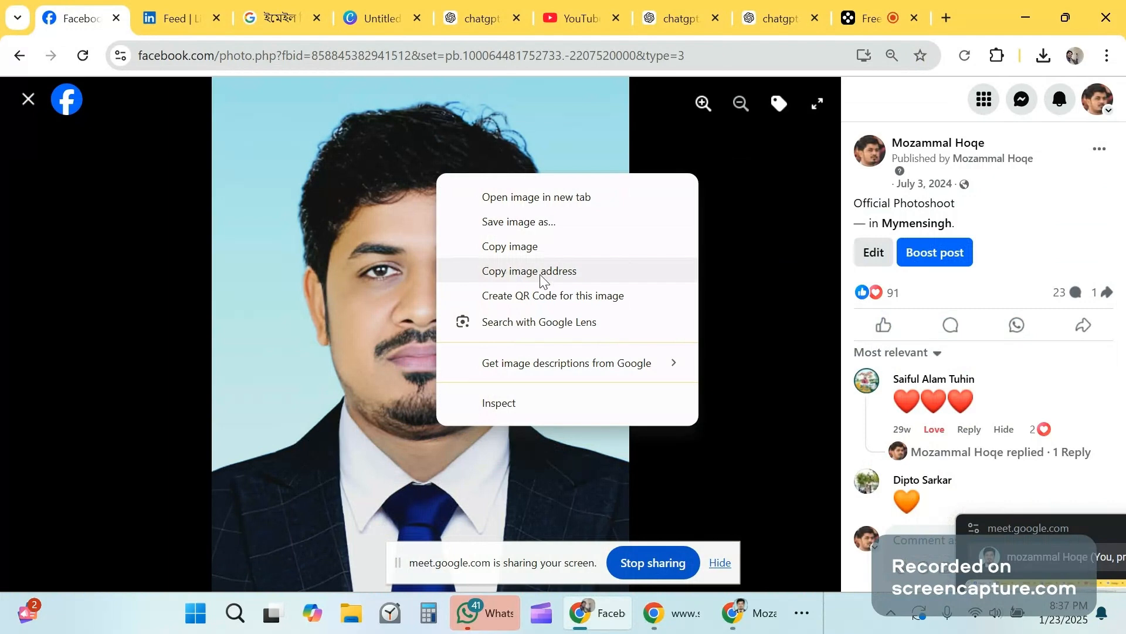
click(555, 276)
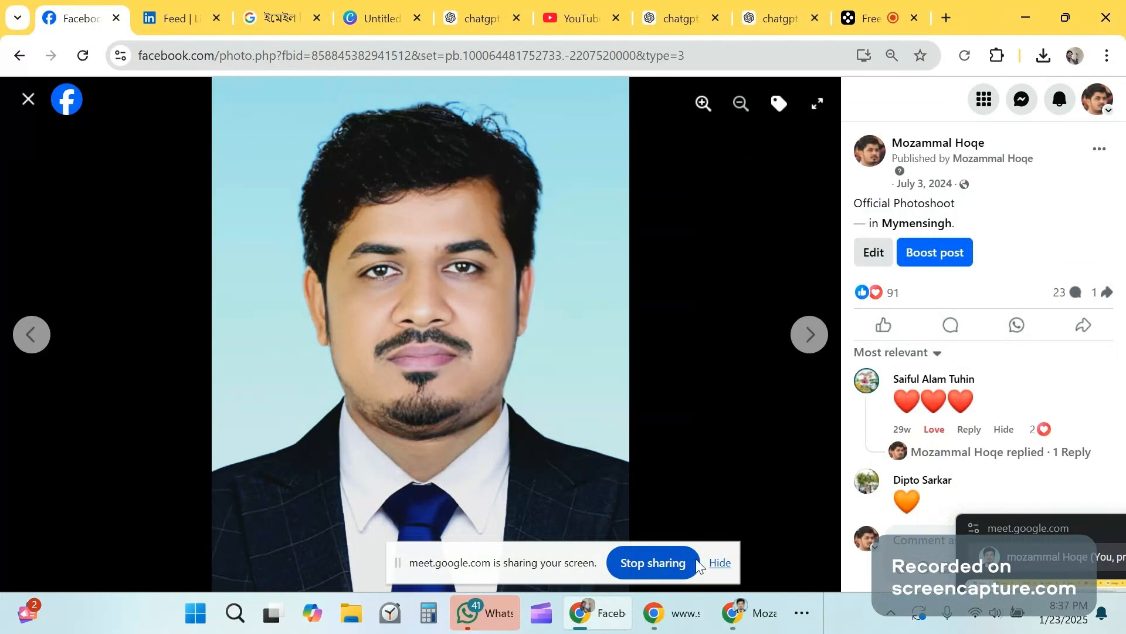
Step: Bring the mail-signatures.com generator window back to the front from the taskbar
mouse_move(680, 620)
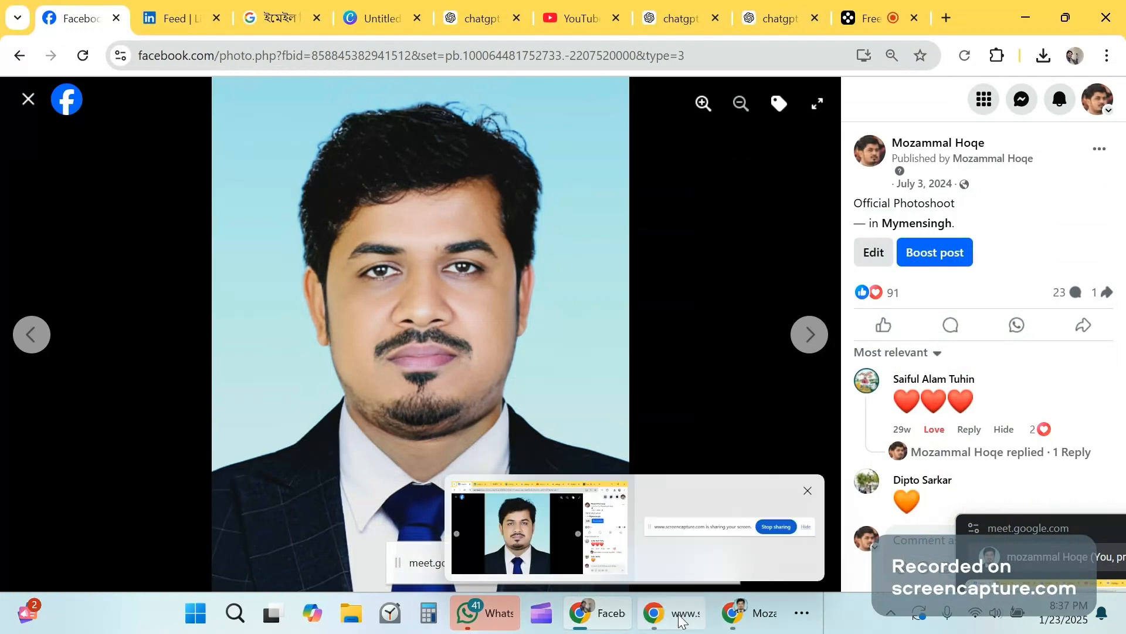
click(730, 613)
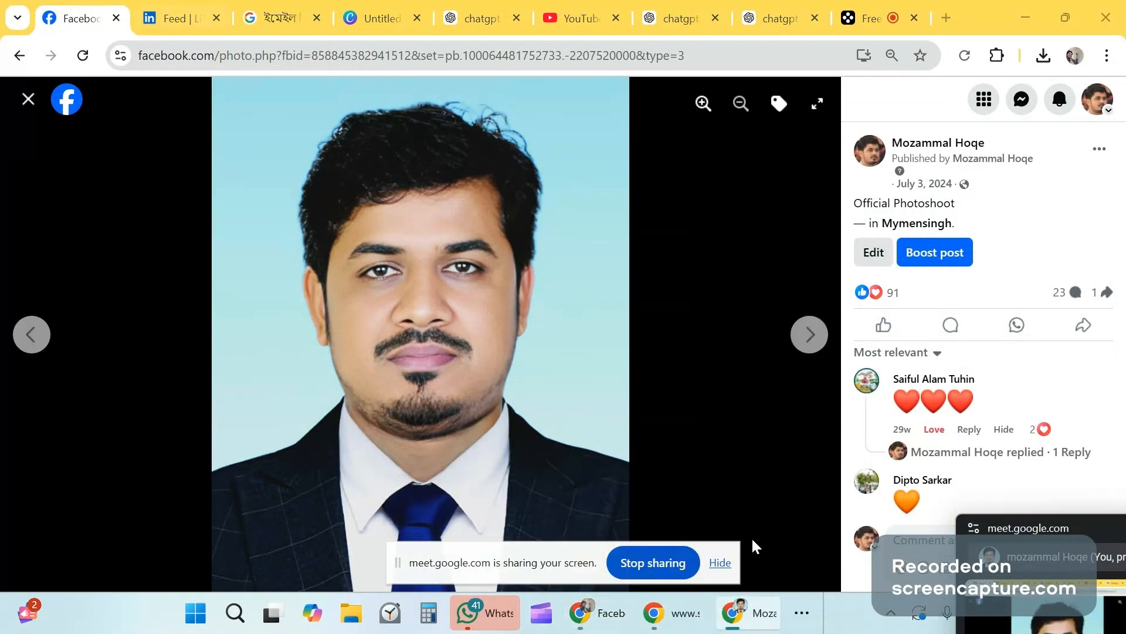
click(681, 614)
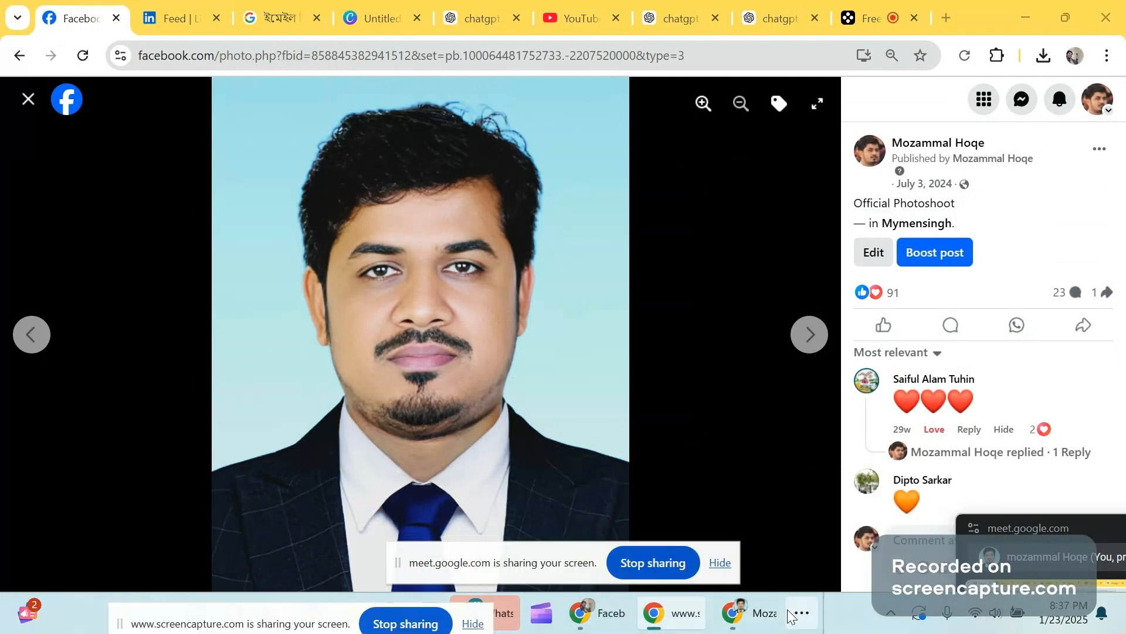
click(801, 613)
Step: Replace the signature's Photo URL with the copied Facebook portrait image address
click(767, 559)
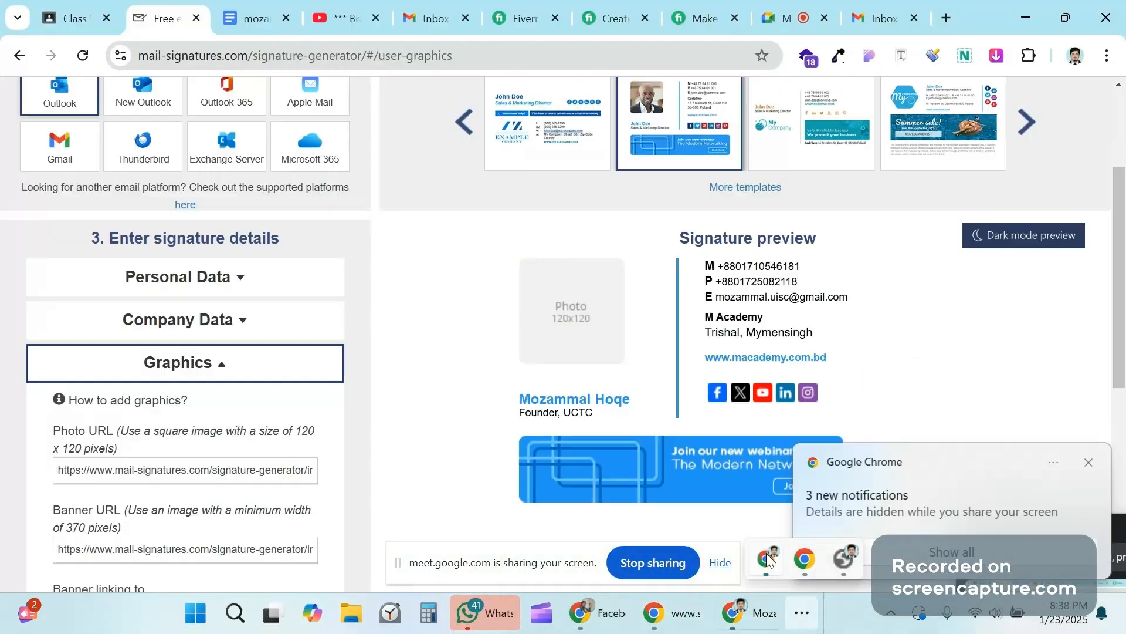
scroll(218, 378, down, 3)
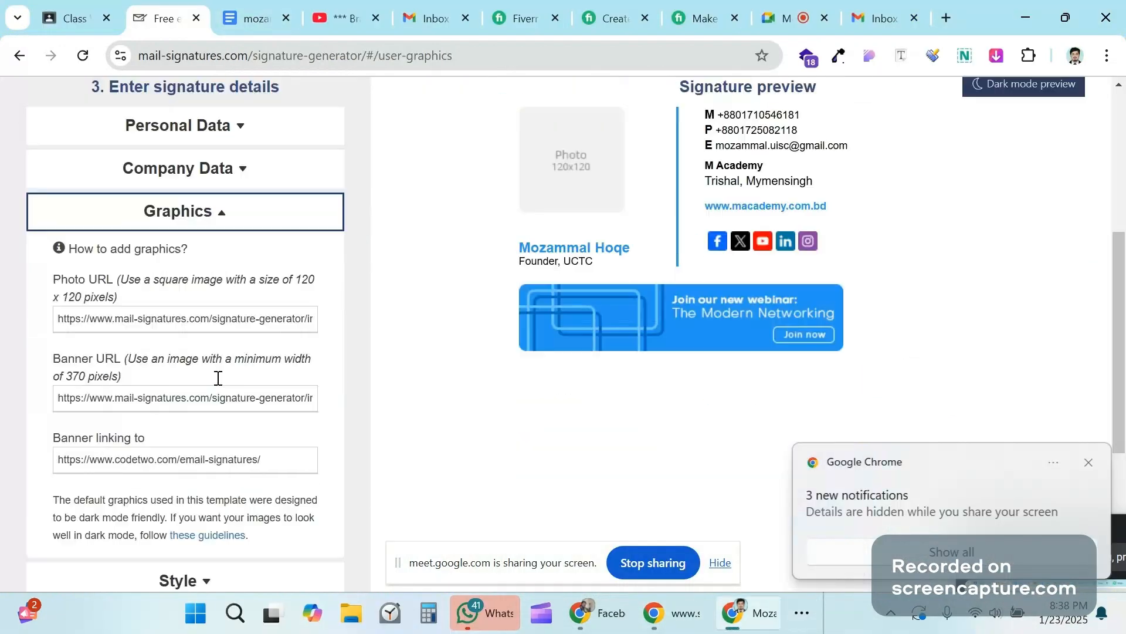
scroll(137, 264, down, 1)
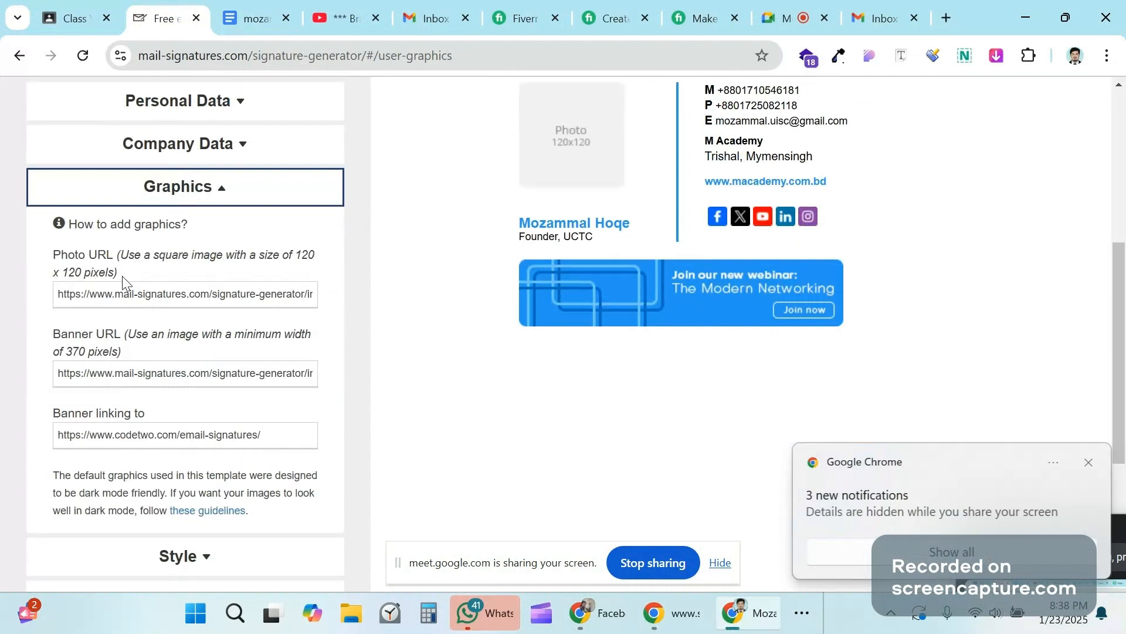
triple_click(117, 295)
key(BackSpace)
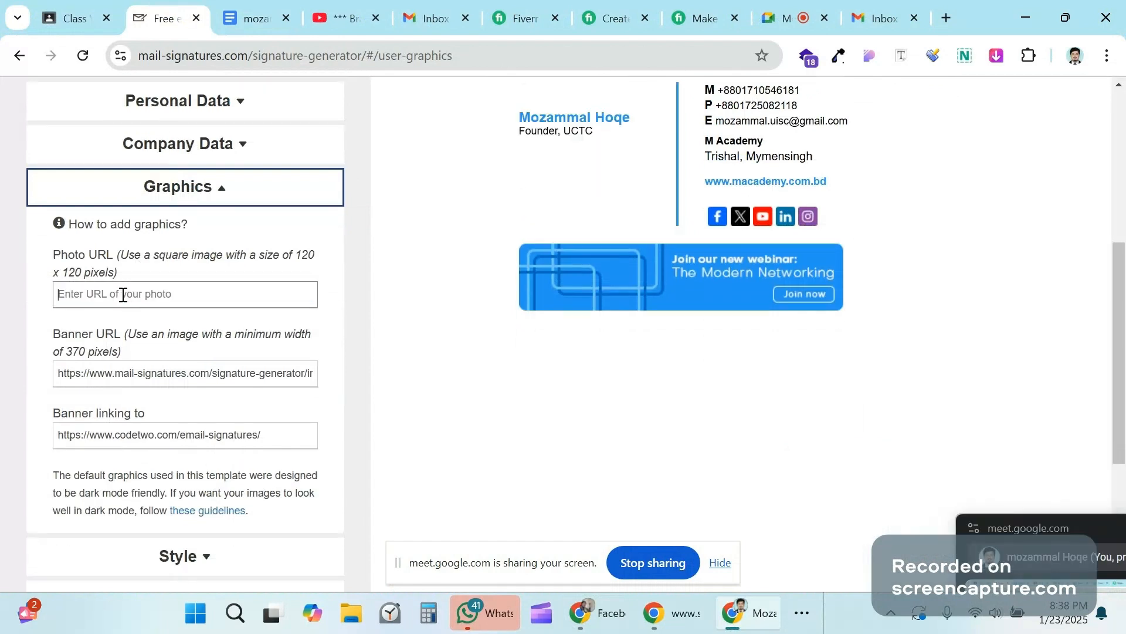
key(ctrl+v)
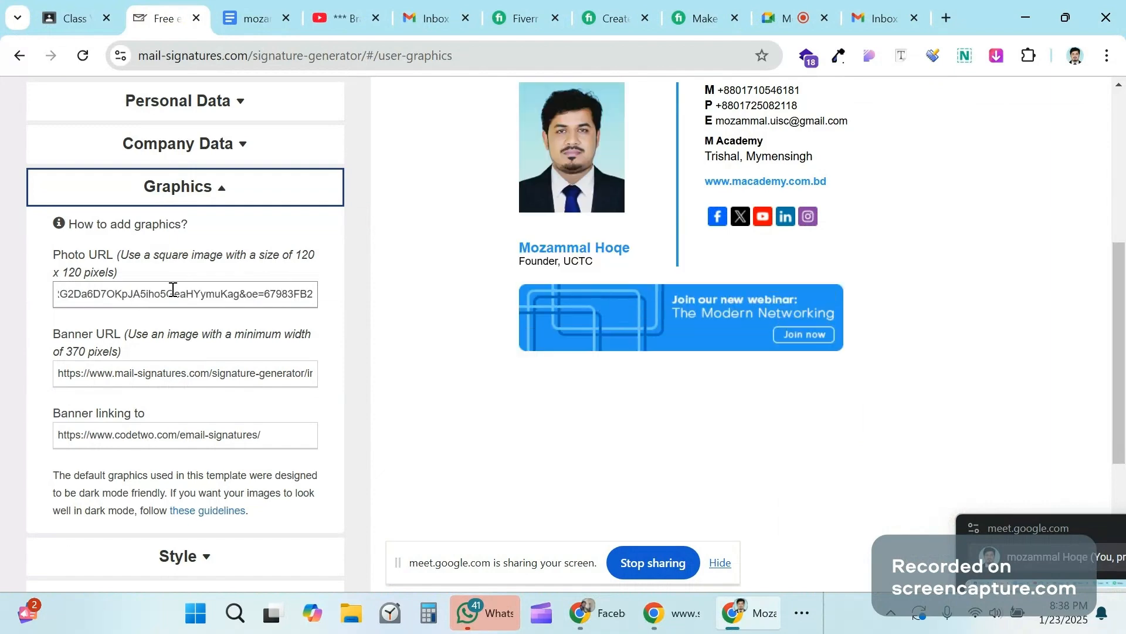
scroll(409, 270, up, 1)
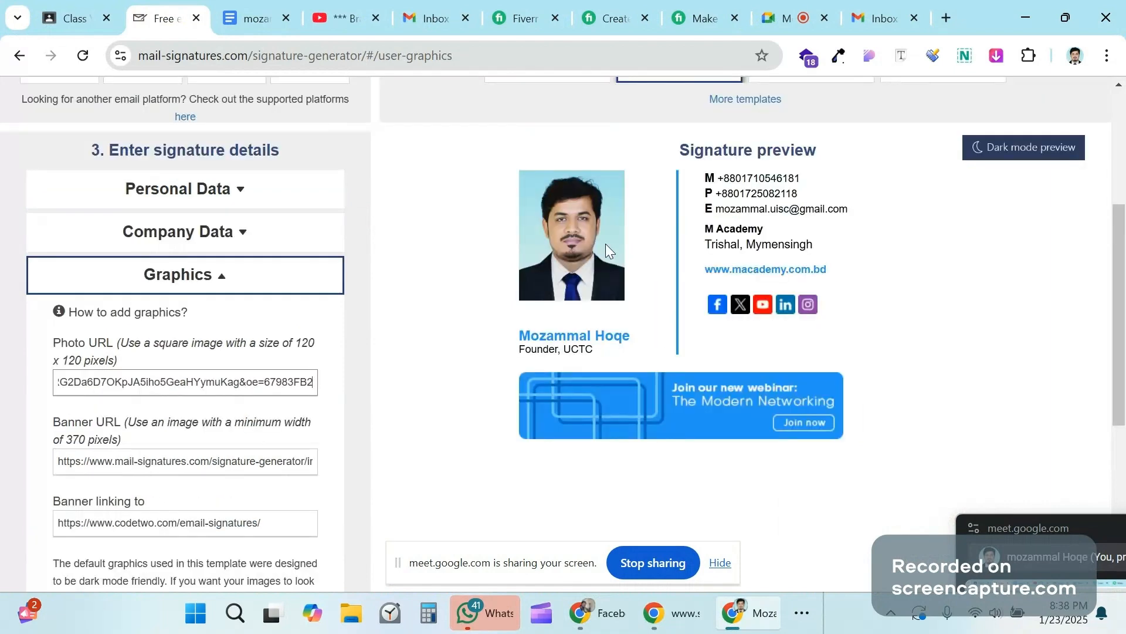
scroll(285, 298, down, 1)
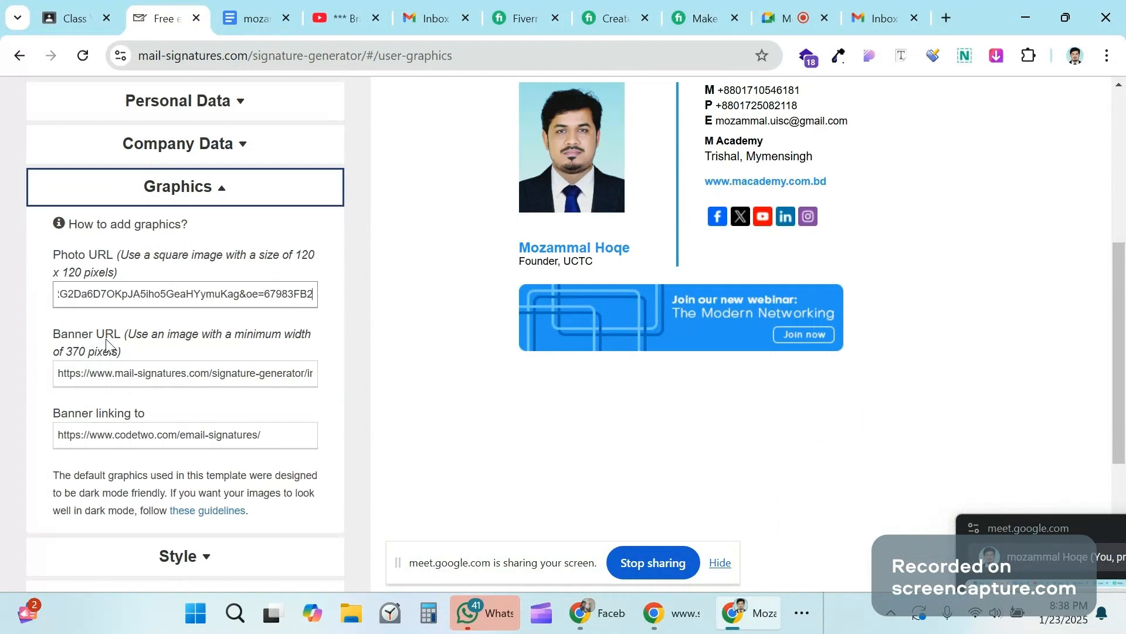
click(611, 317)
Step: Open the banner's linked page, return to the generator, then go back to the Facebook portrait window
click(611, 321)
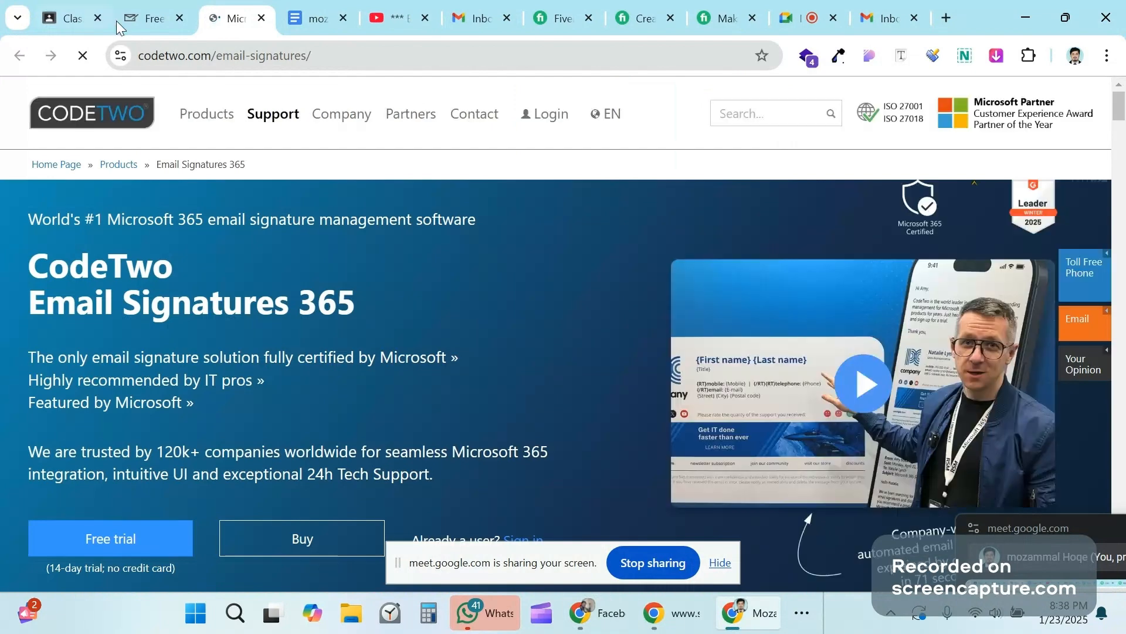
click(116, 20)
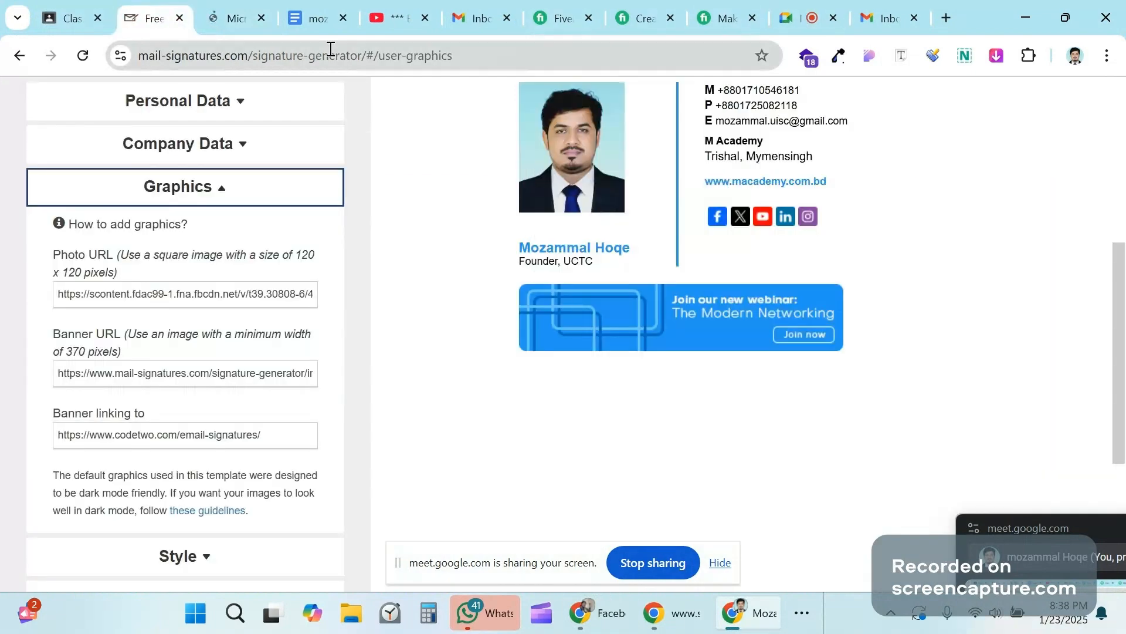
mouse_move(720, 611)
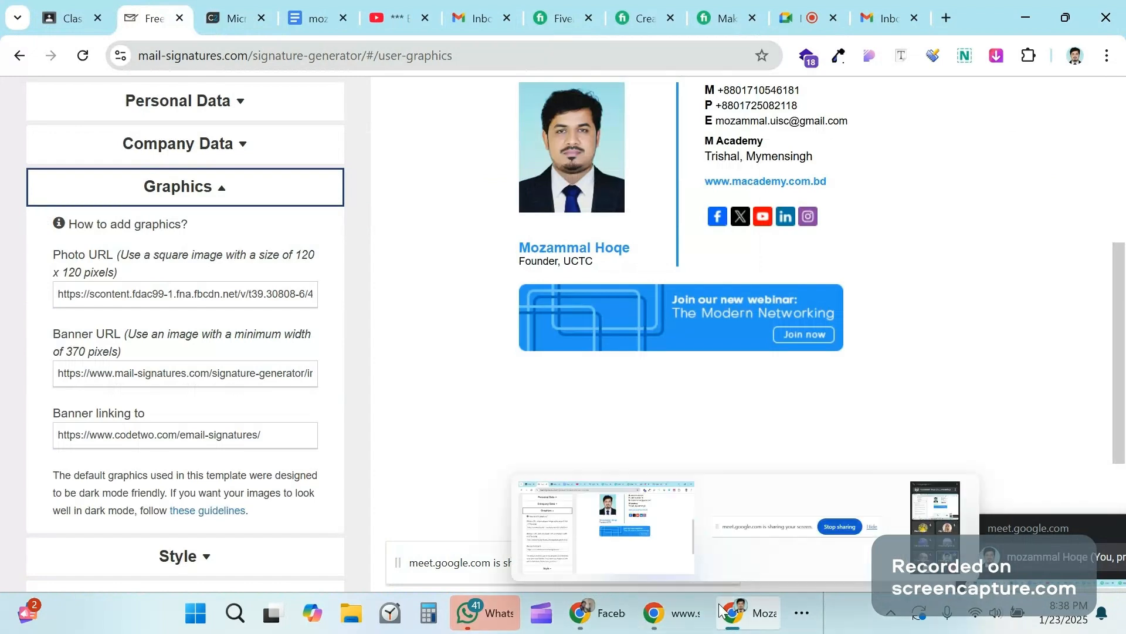
click(611, 616)
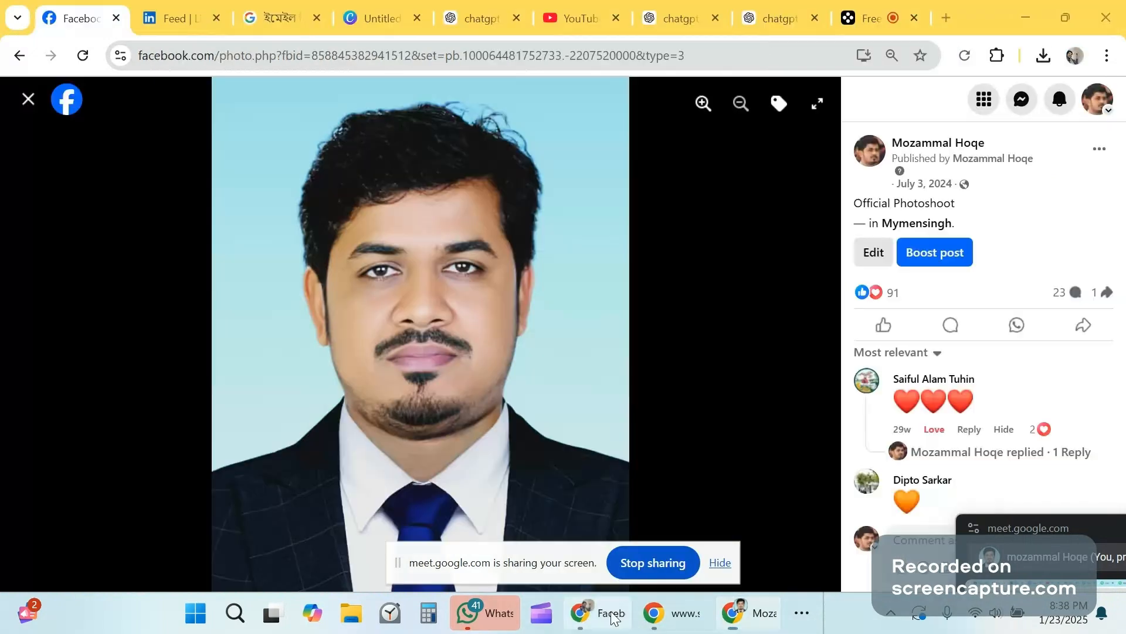
Step: Copy the Facebook page's cover photo image address, then head back toward the generator window
click(18, 108)
scroll(561, 213, up, 8)
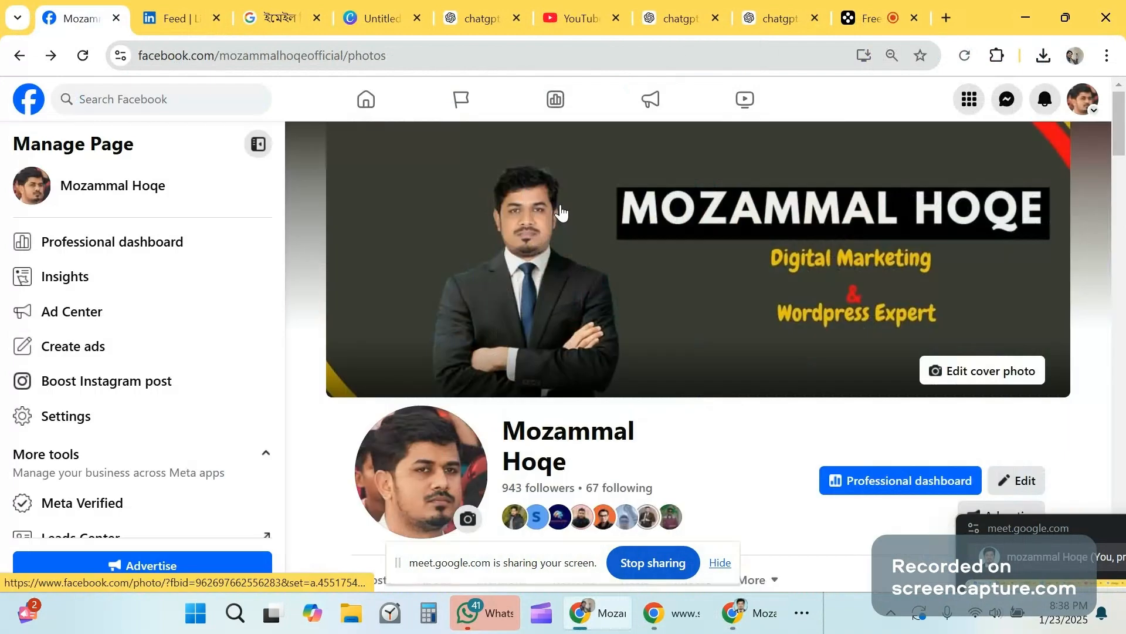
right_click(546, 218)
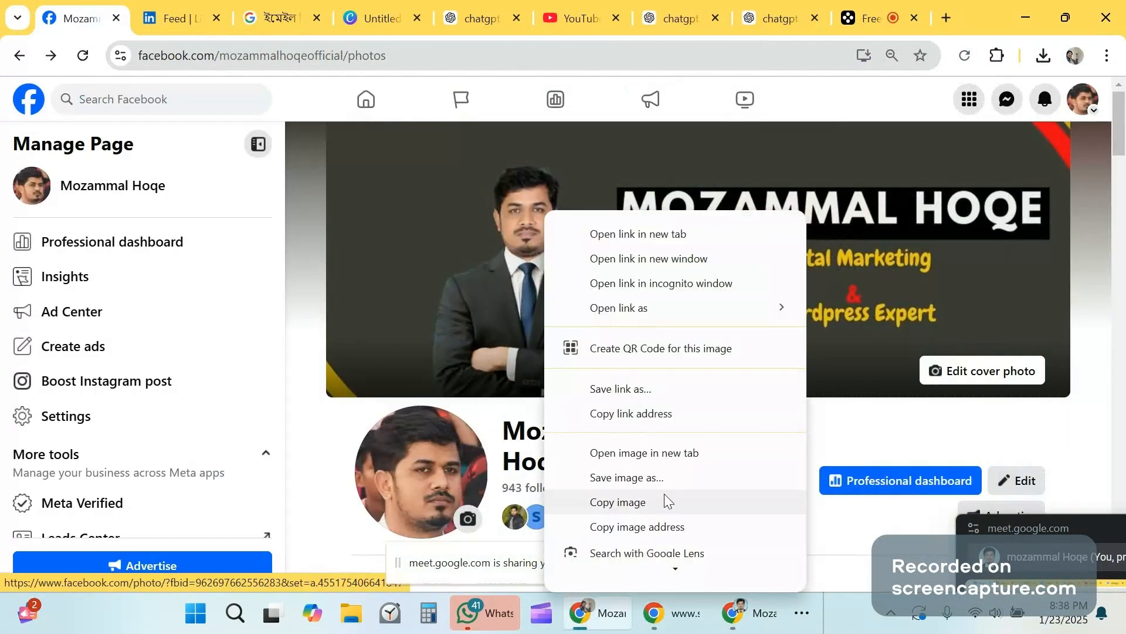
click(640, 533)
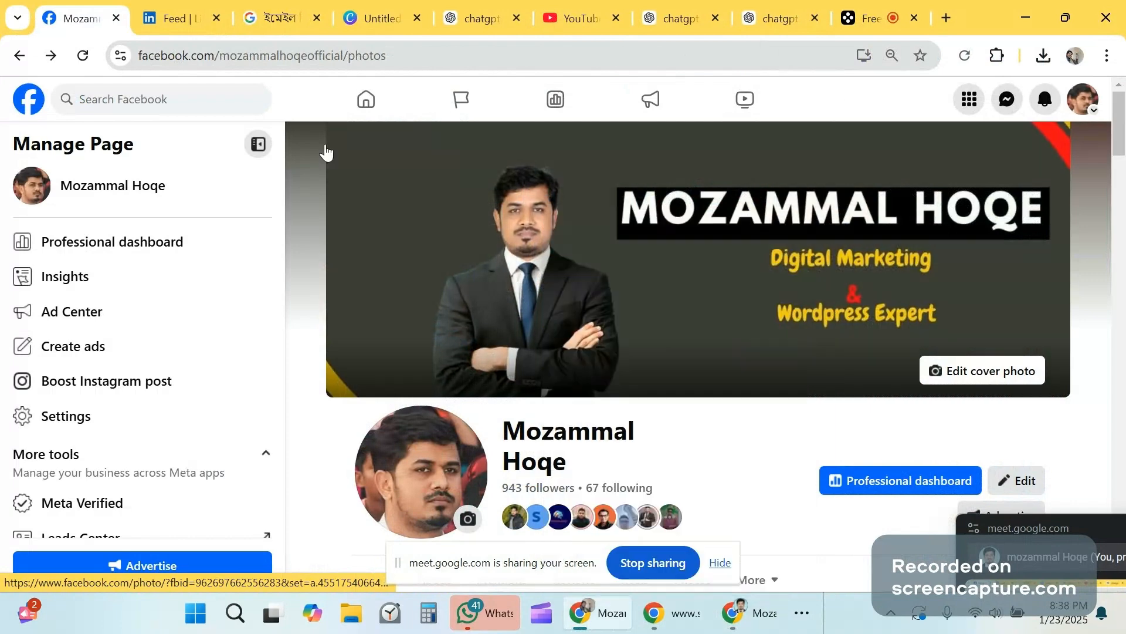
mouse_move(662, 626)
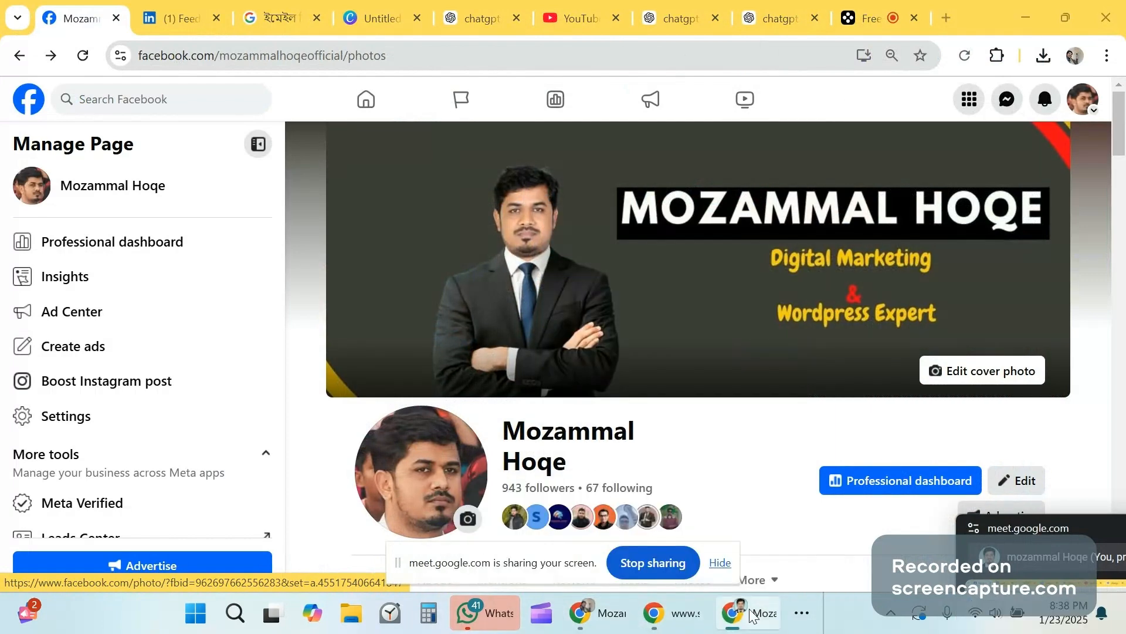
click(802, 612)
Step: Swap the default webinar Banner URL for the copied Facebook cover photo address
click(773, 561)
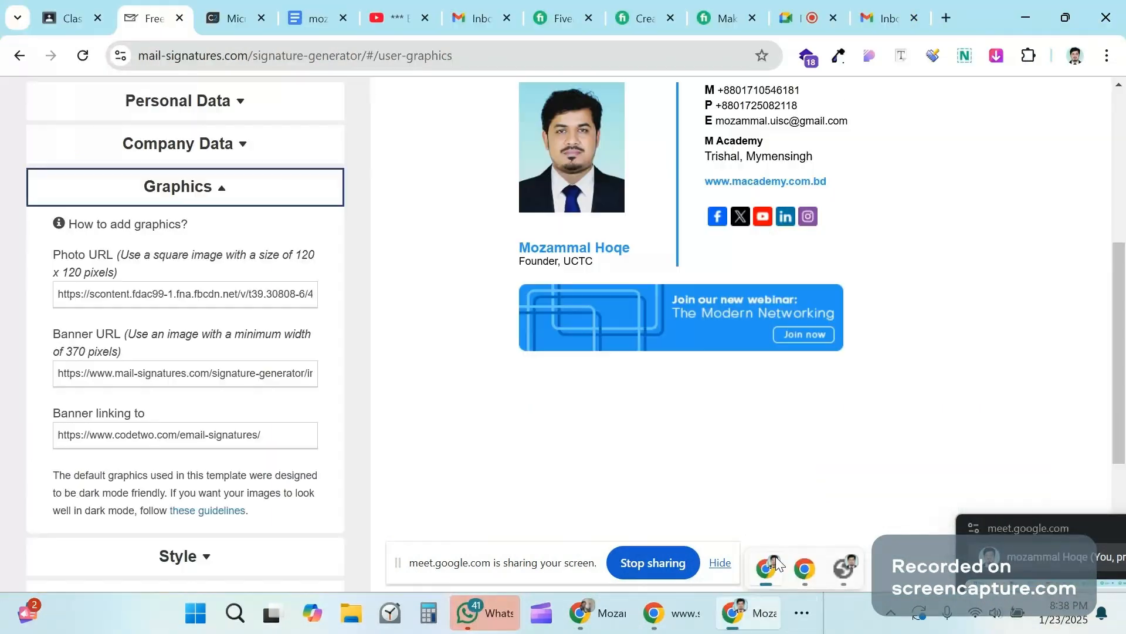
triple_click(125, 368)
key(BackSpace)
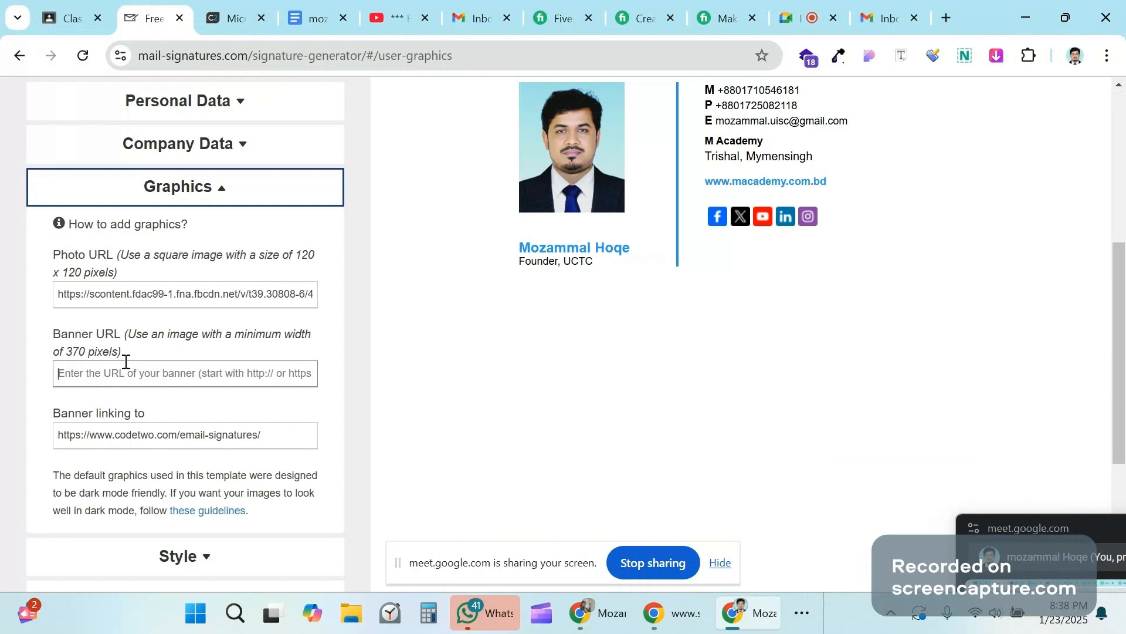
key(ctrl+v)
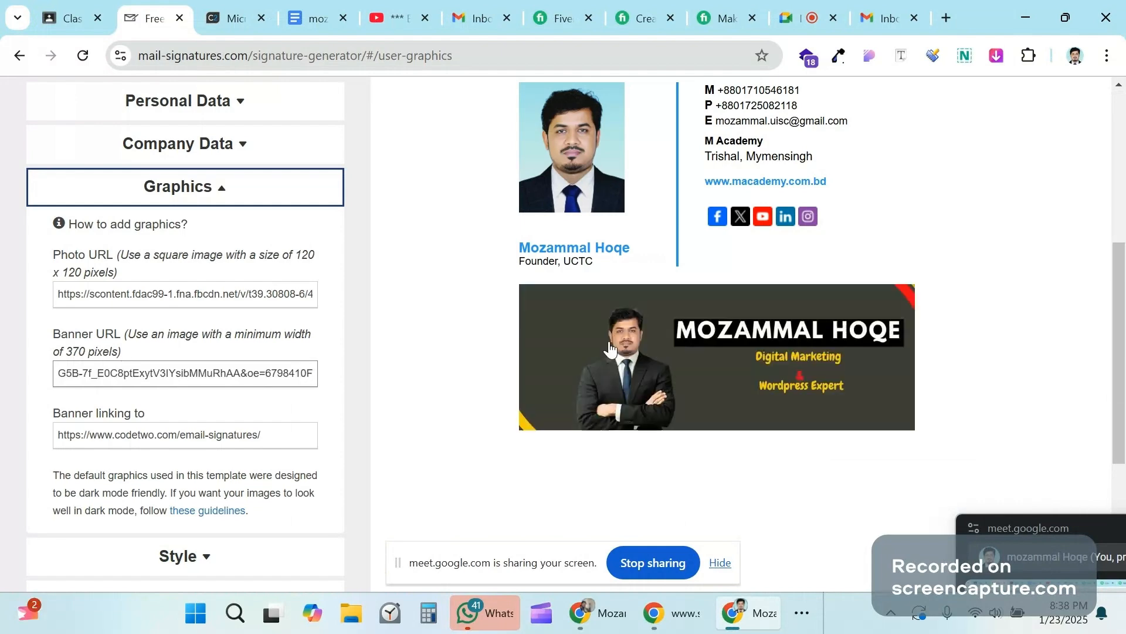
scroll(723, 315, up, 3)
scroll(516, 300, down, 3)
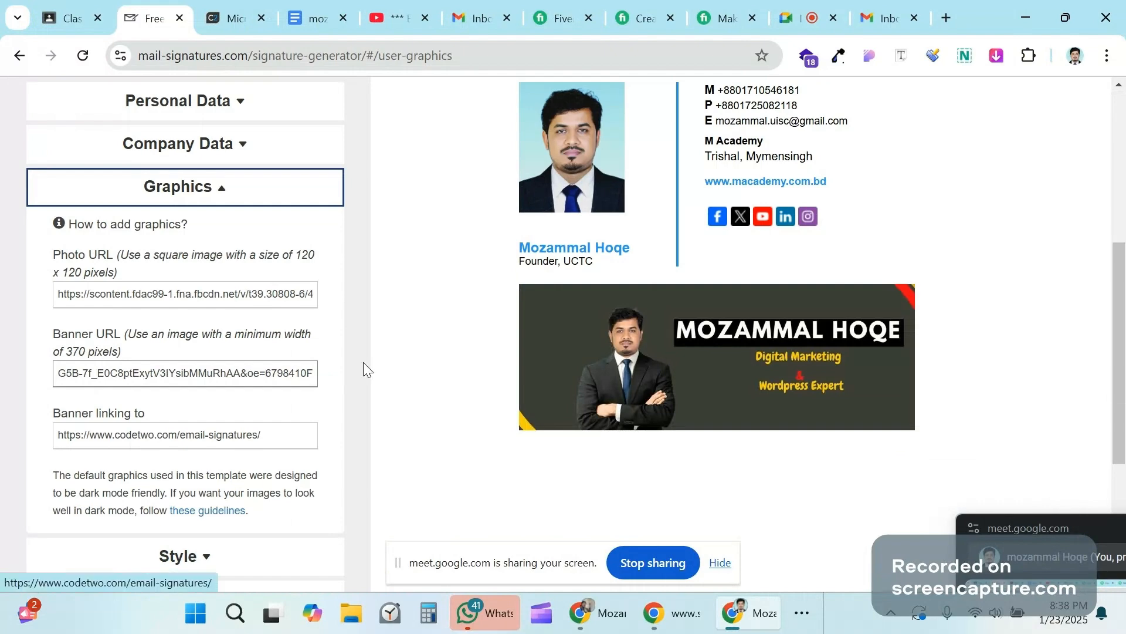
scroll(716, 300, down, 3)
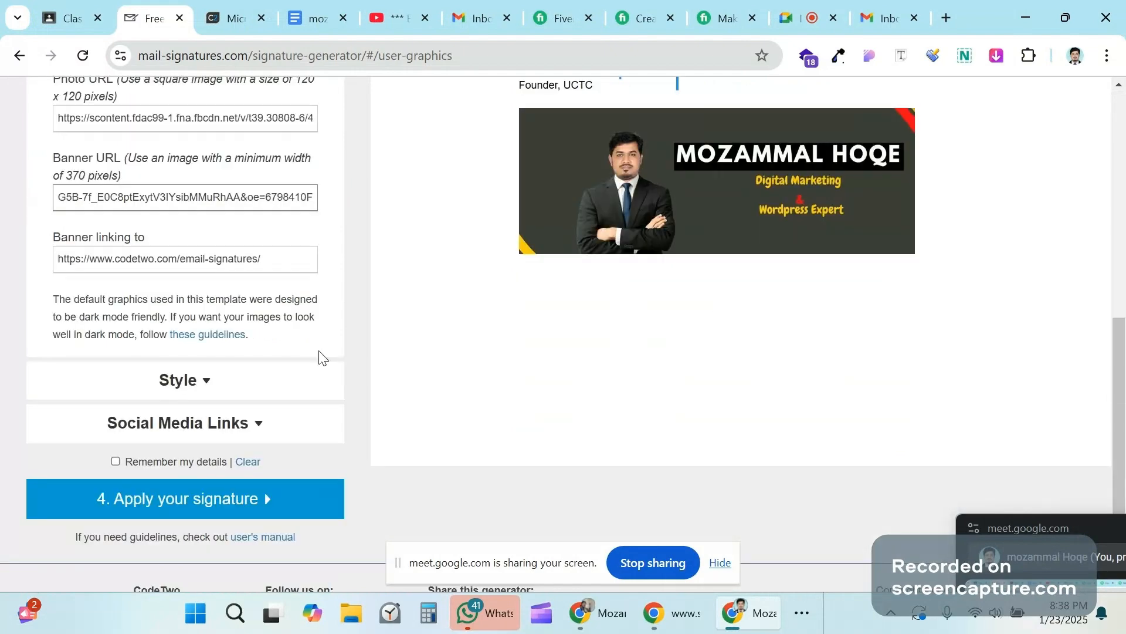
Step: Set the first font colour (name) to reddish pink #f11c75
click(293, 375)
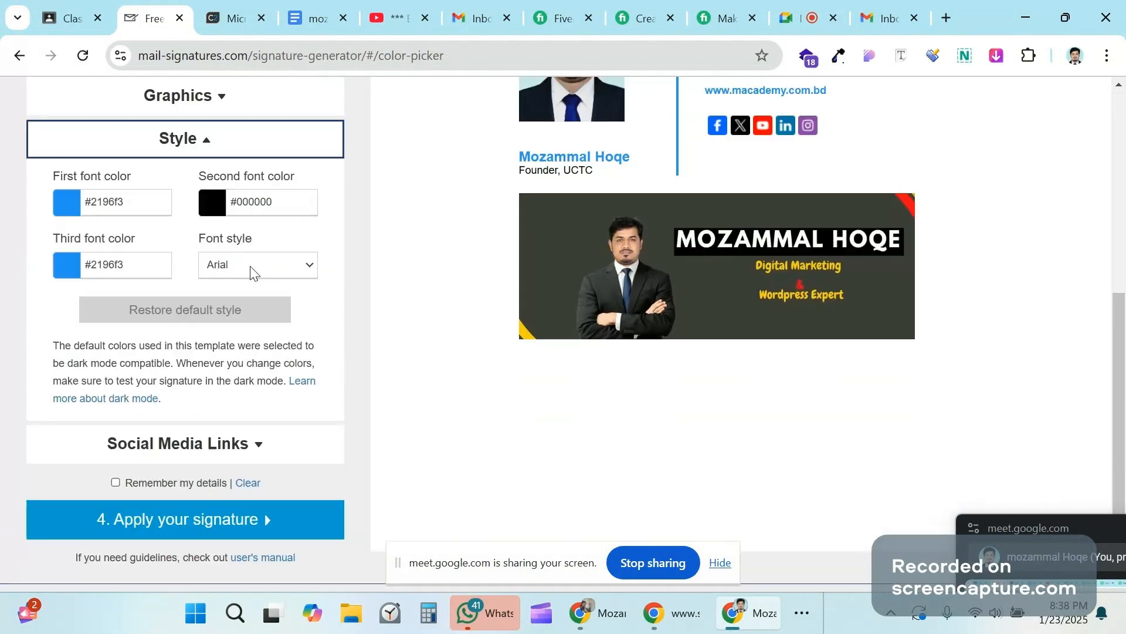
scroll(252, 271, up, 2)
scroll(534, 279, up, 3)
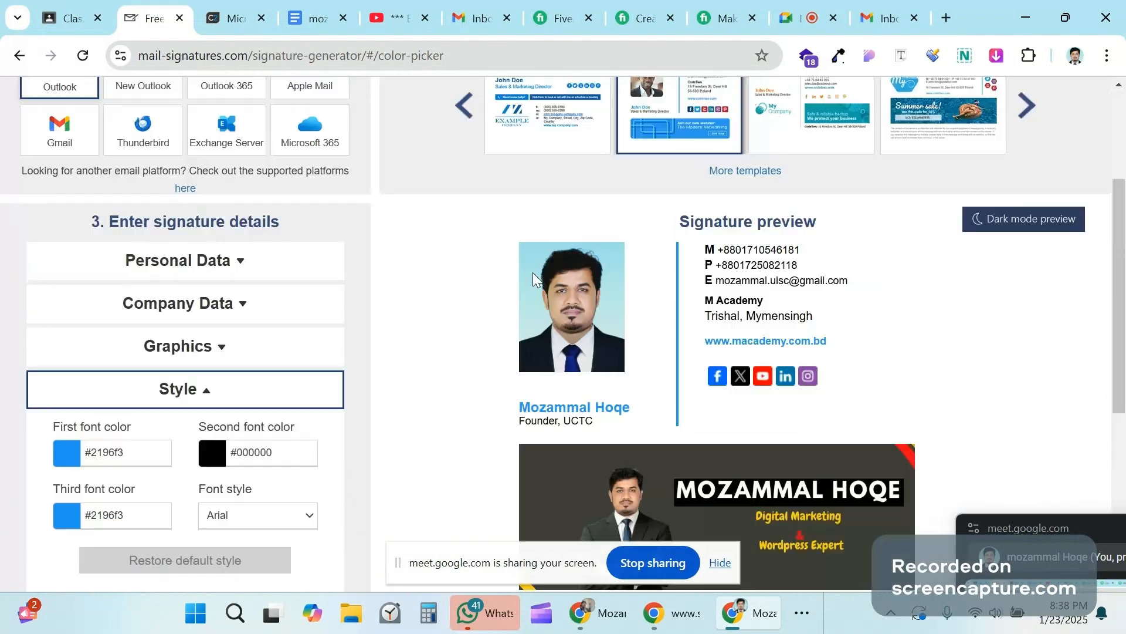
scroll(644, 365, up, 1)
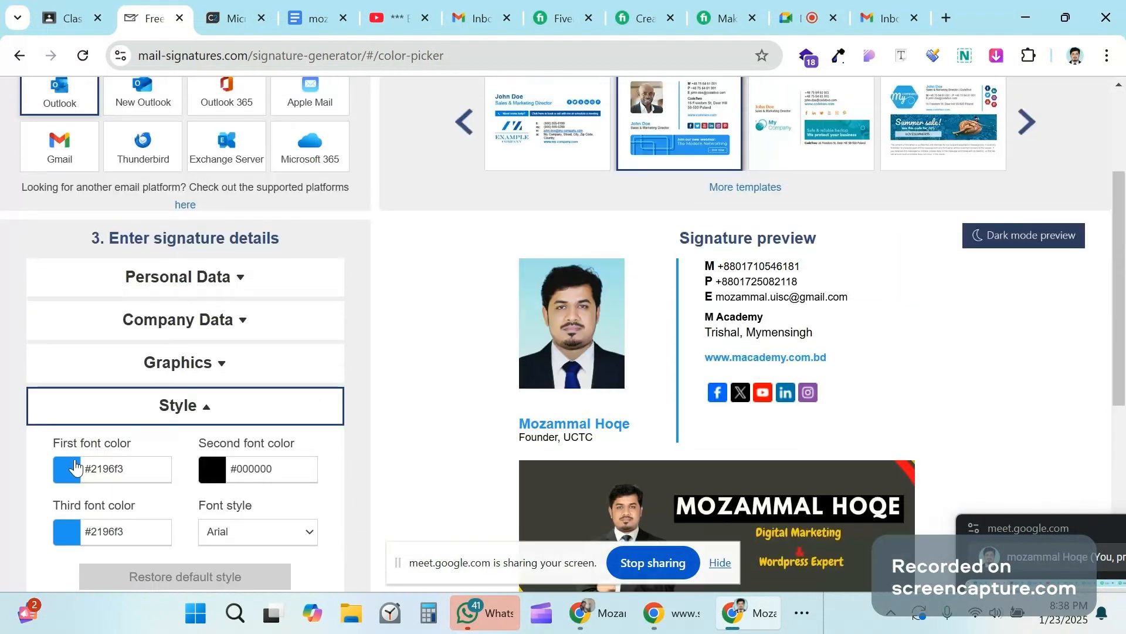
click(73, 470)
click(195, 500)
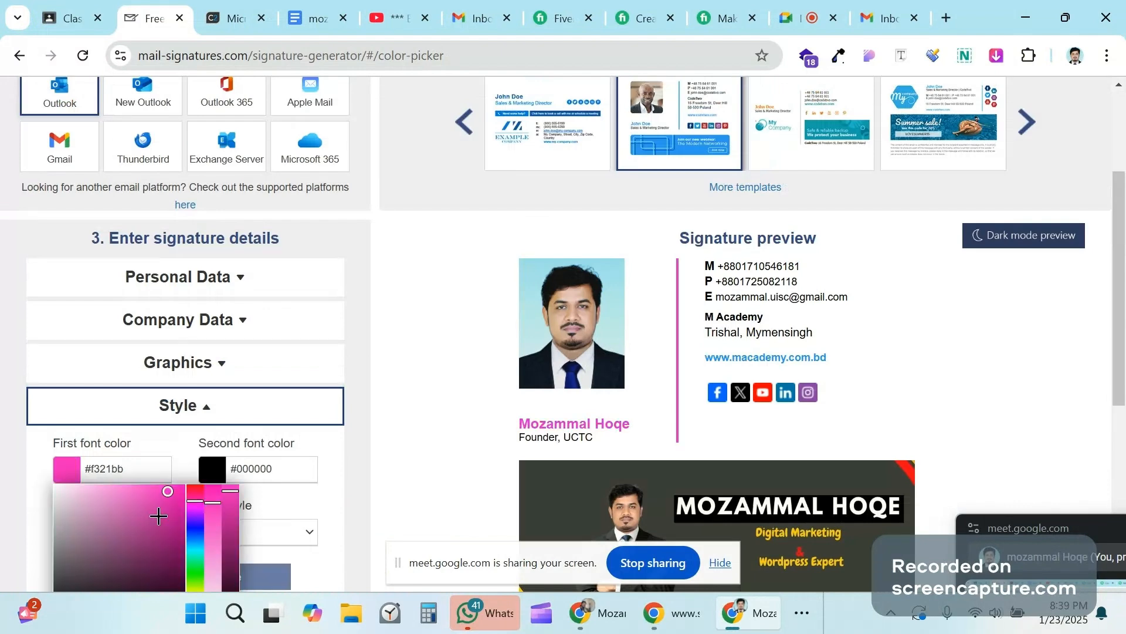
click(158, 516)
click(199, 493)
click(170, 491)
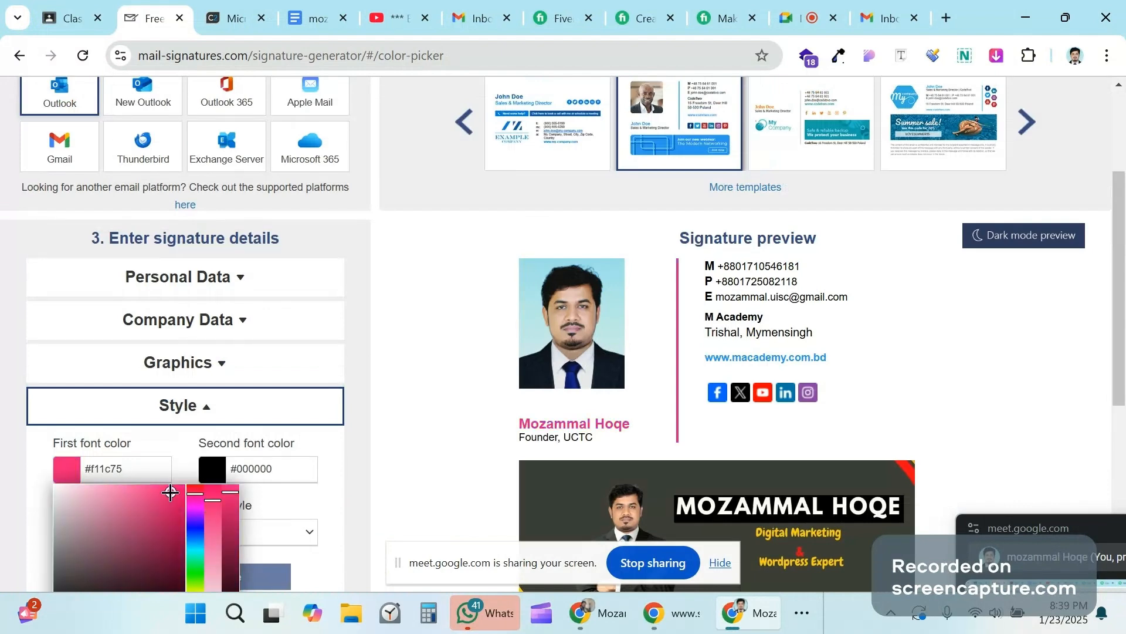
scroll(556, 329, down, 3)
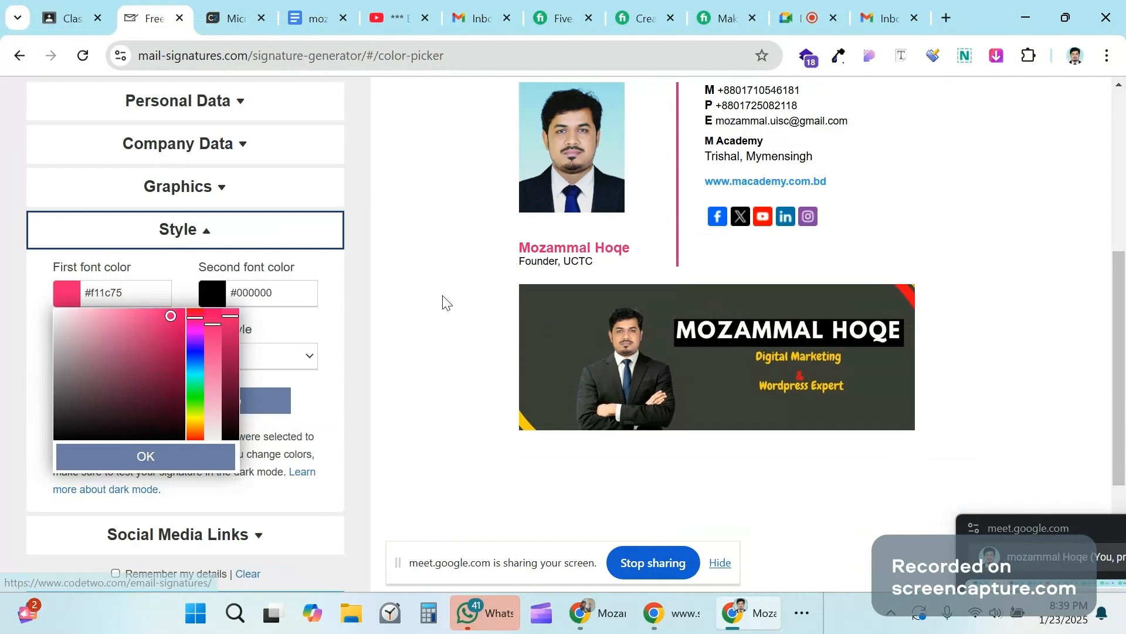
click(213, 294)
Step: Set the second font colour (contact text) to very dark brown #361616
click(213, 295)
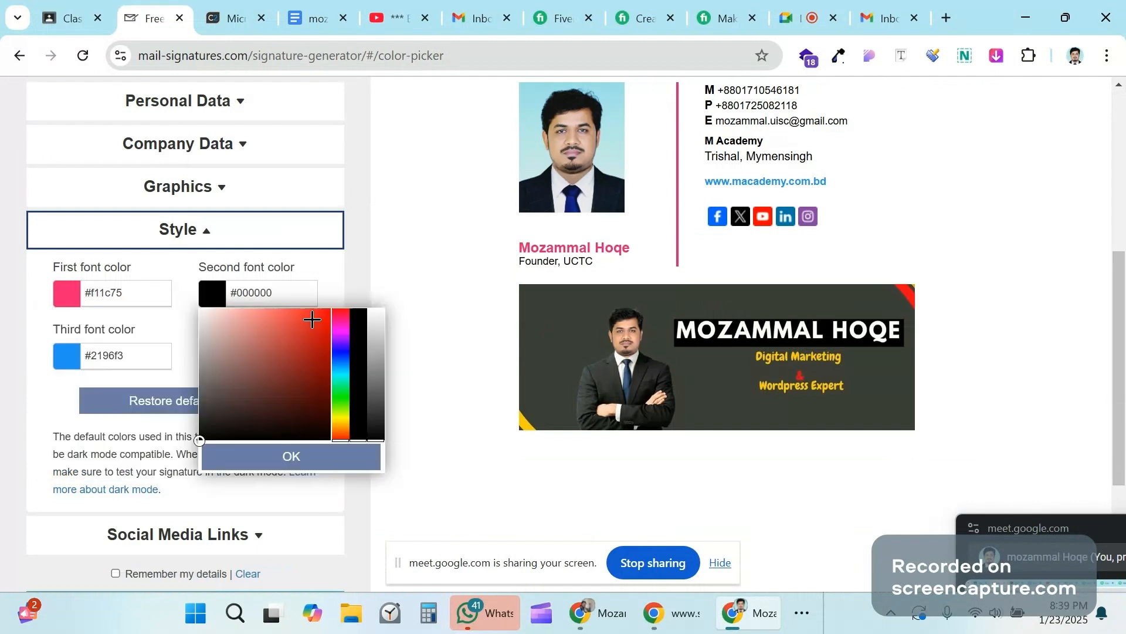
click(299, 350)
click(234, 361)
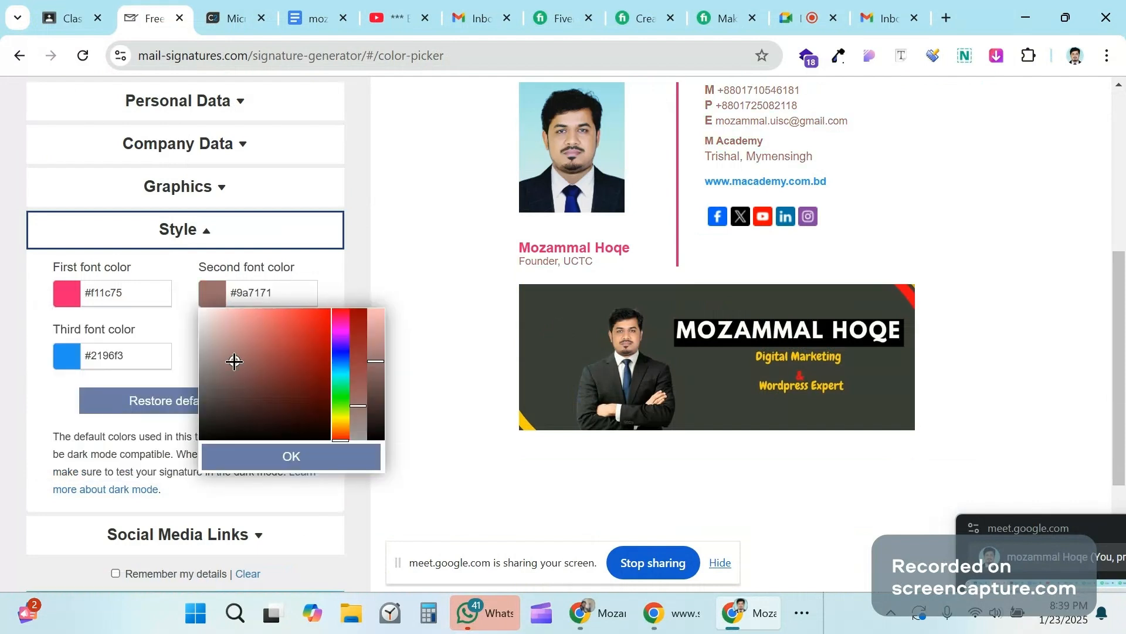
click(233, 388)
click(276, 413)
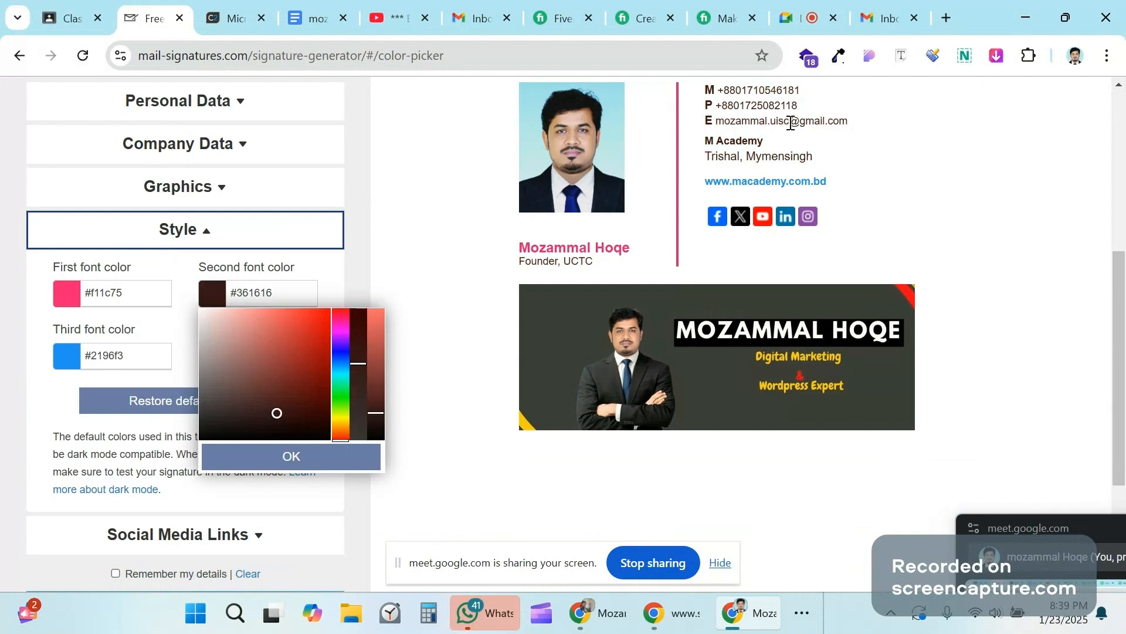
click(41, 272)
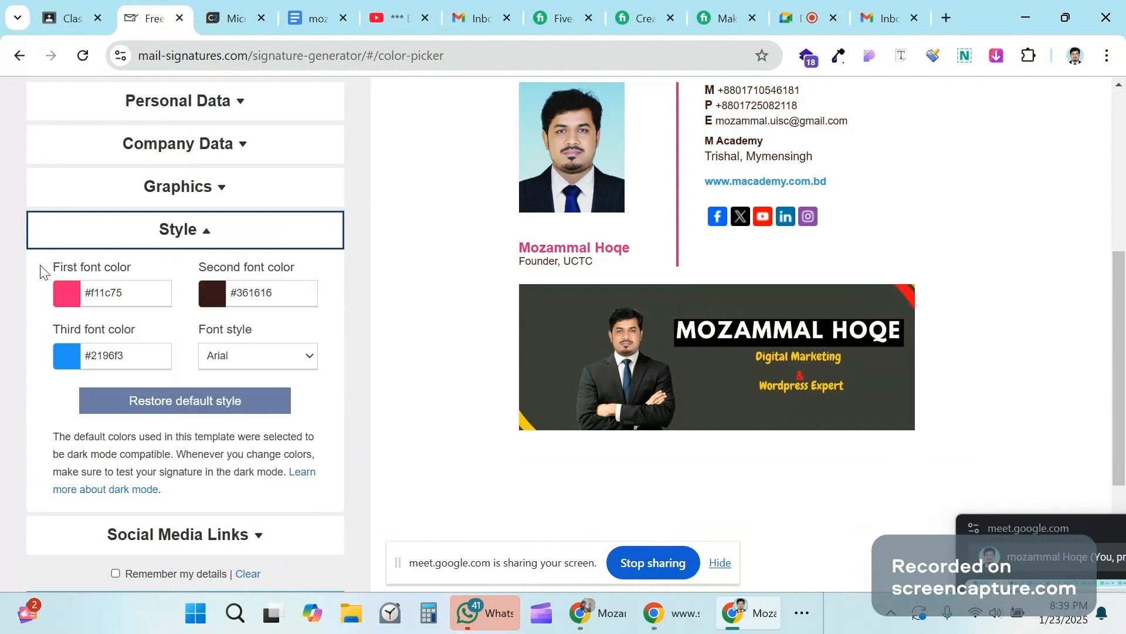
Step: Set the third font colour (website link) to green #1b9a48
click(68, 359)
click(163, 415)
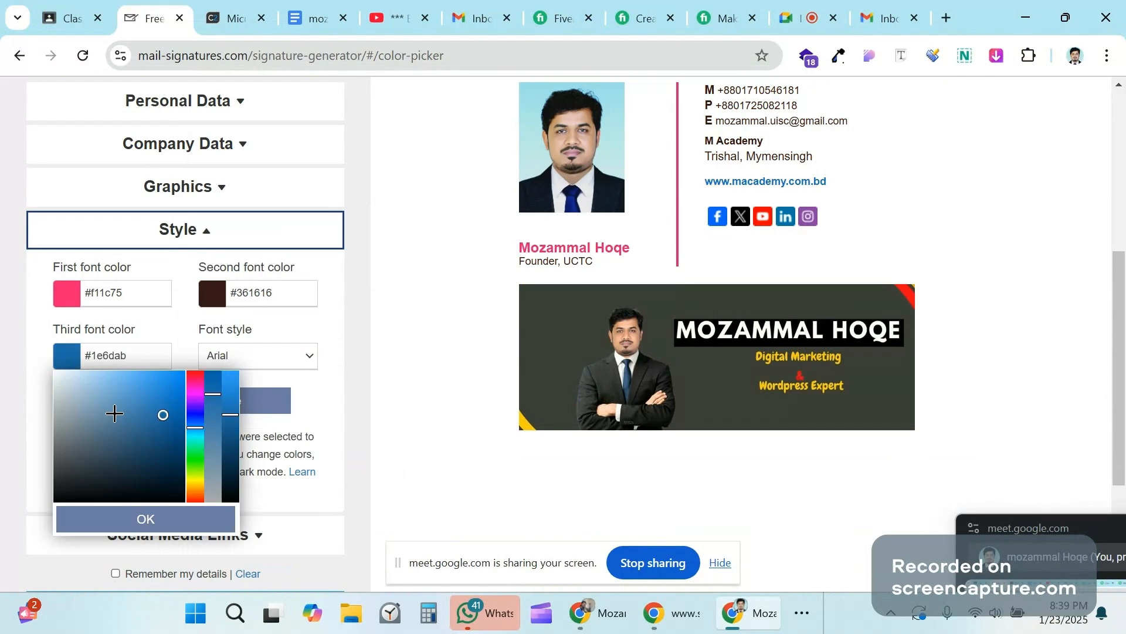
click(108, 407)
click(140, 449)
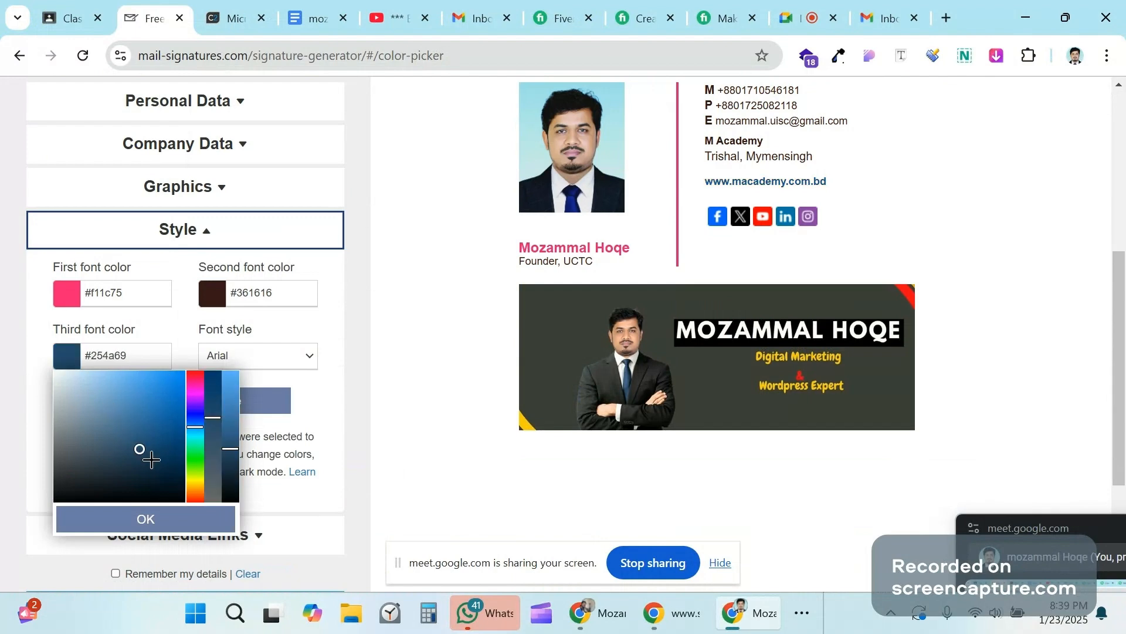
click(187, 451)
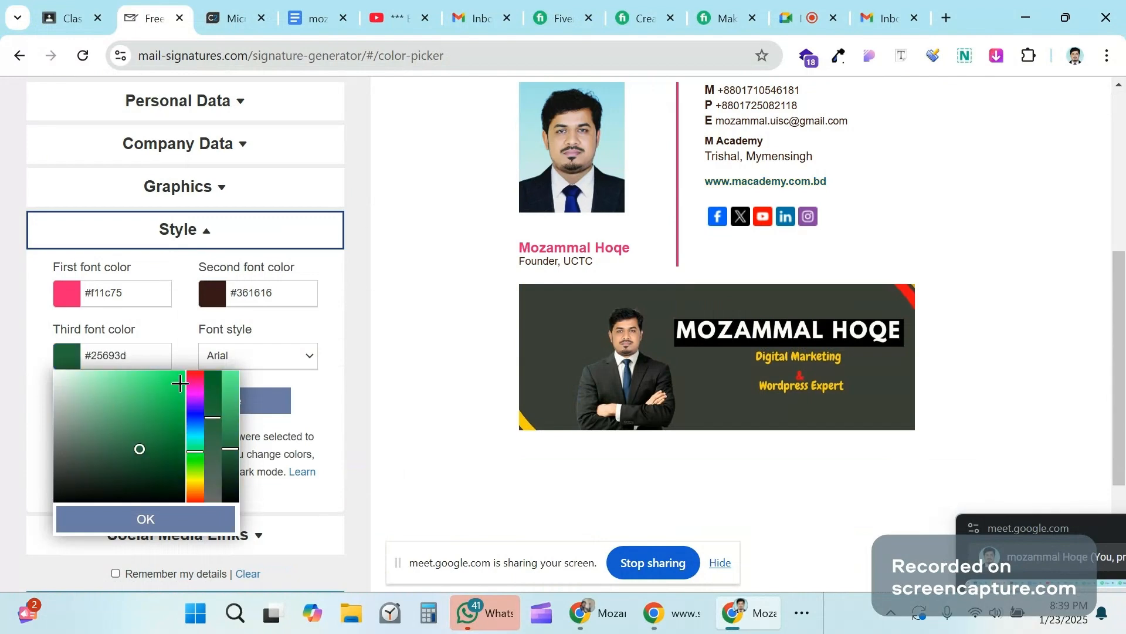
click(180, 379)
click(163, 421)
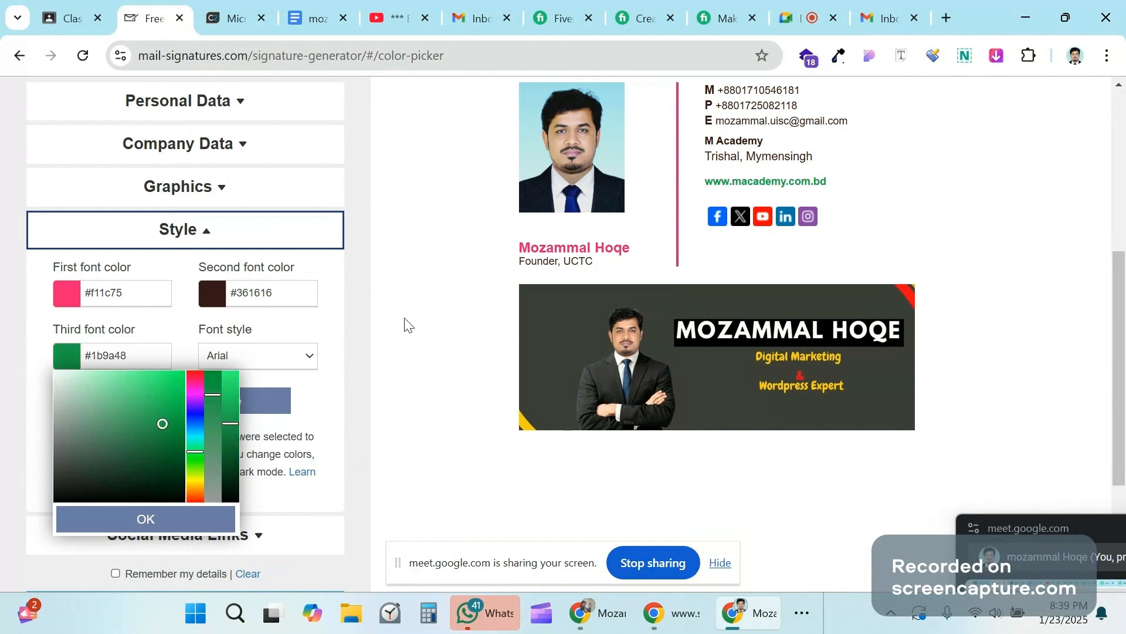
click(405, 319)
Step: Expand Social Media Links and select the whole Facebook URL for replacement
scroll(261, 360, down, 3)
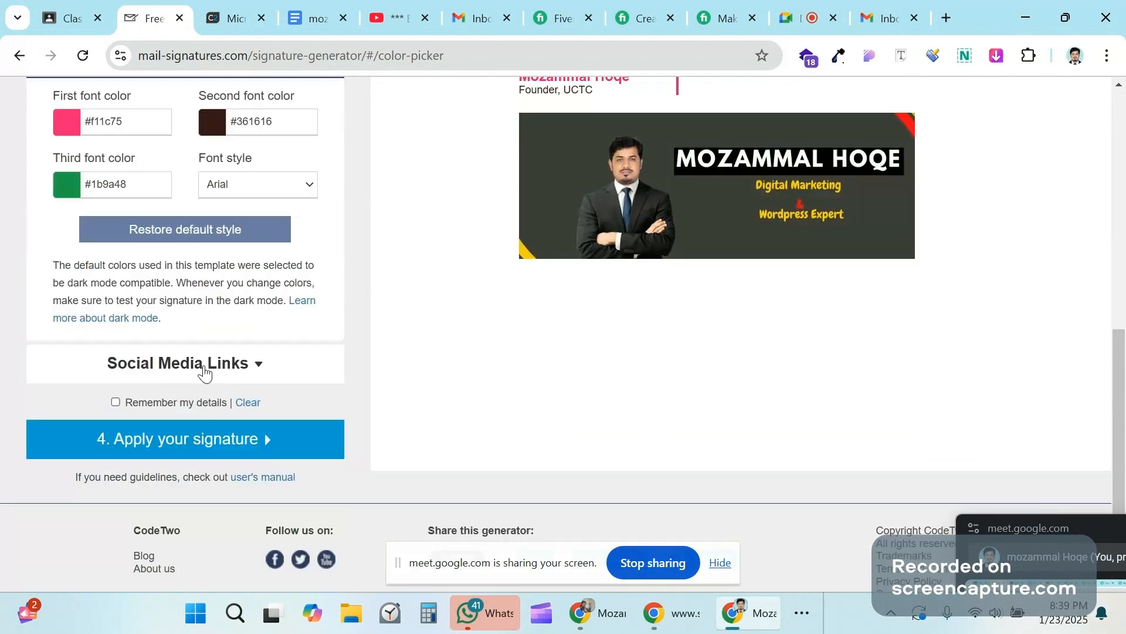
scroll(389, 329, up, 3)
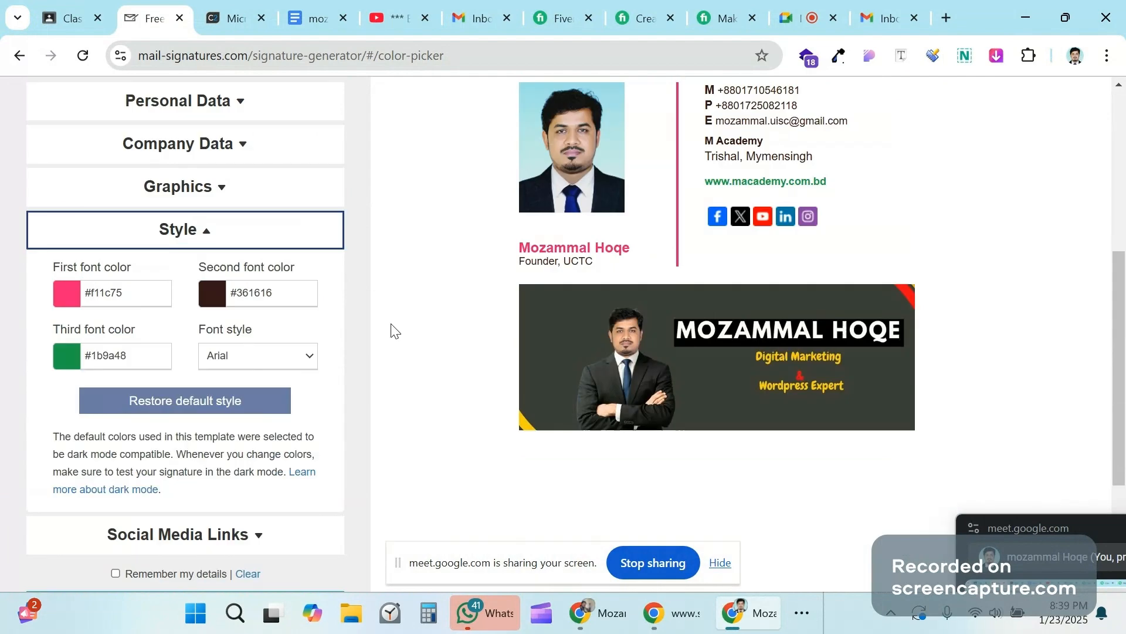
scroll(397, 328, down, 2)
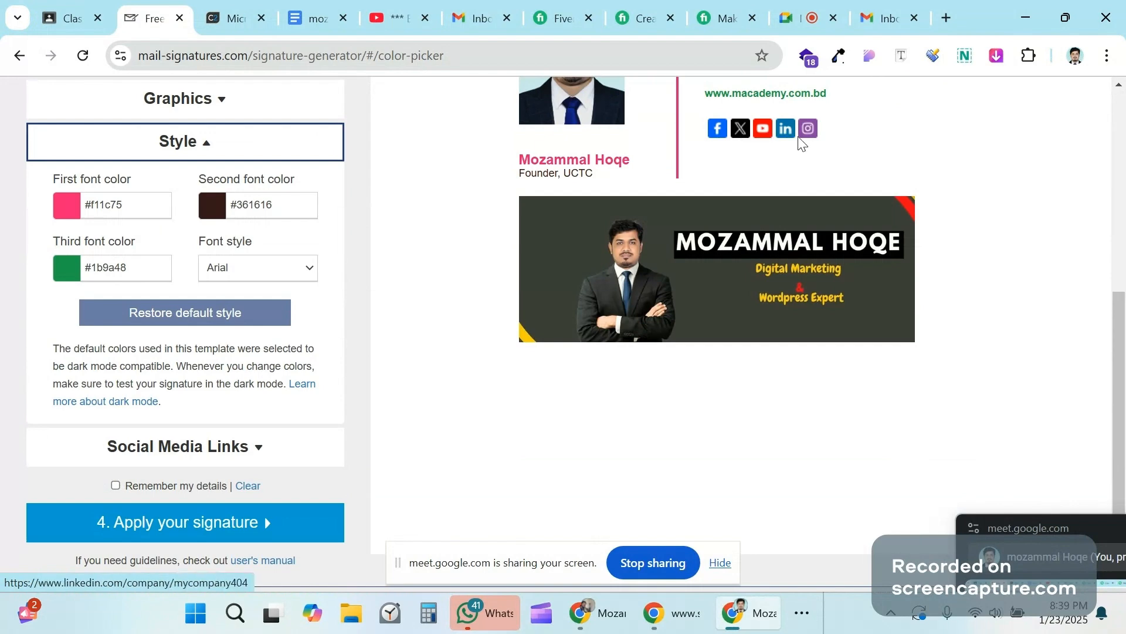
scroll(259, 294, down, 2)
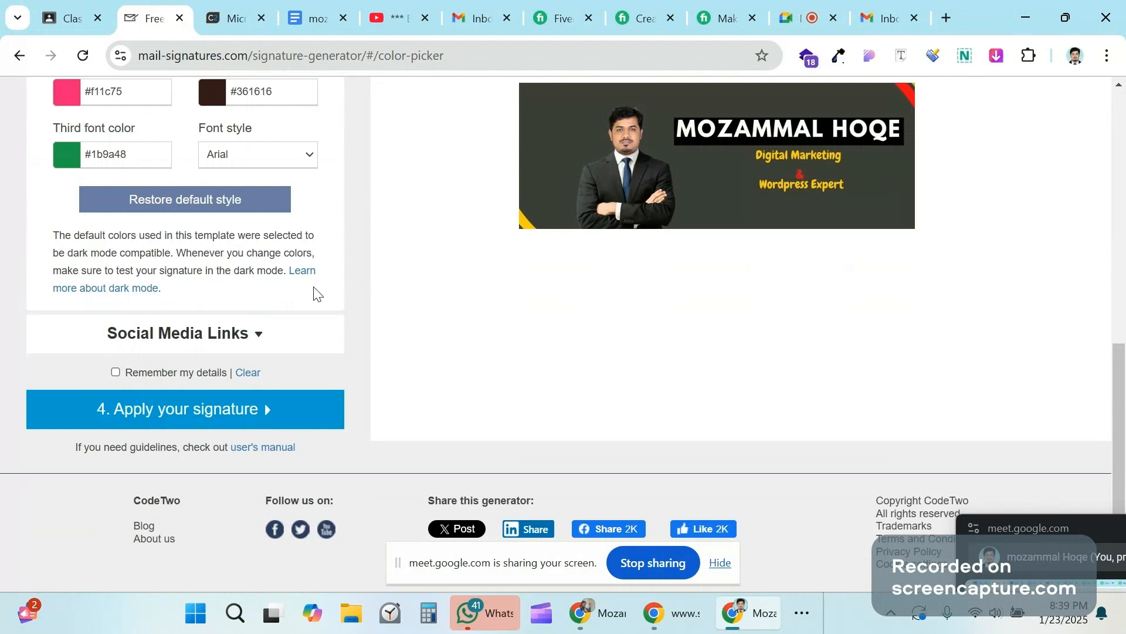
click(152, 350)
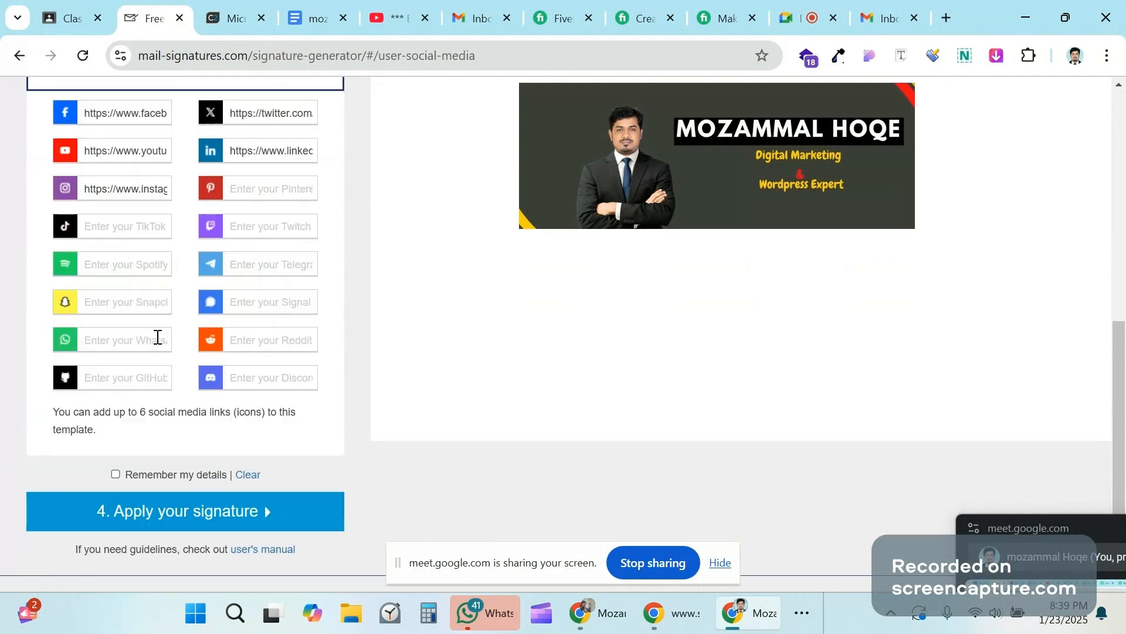
triple_click(121, 114)
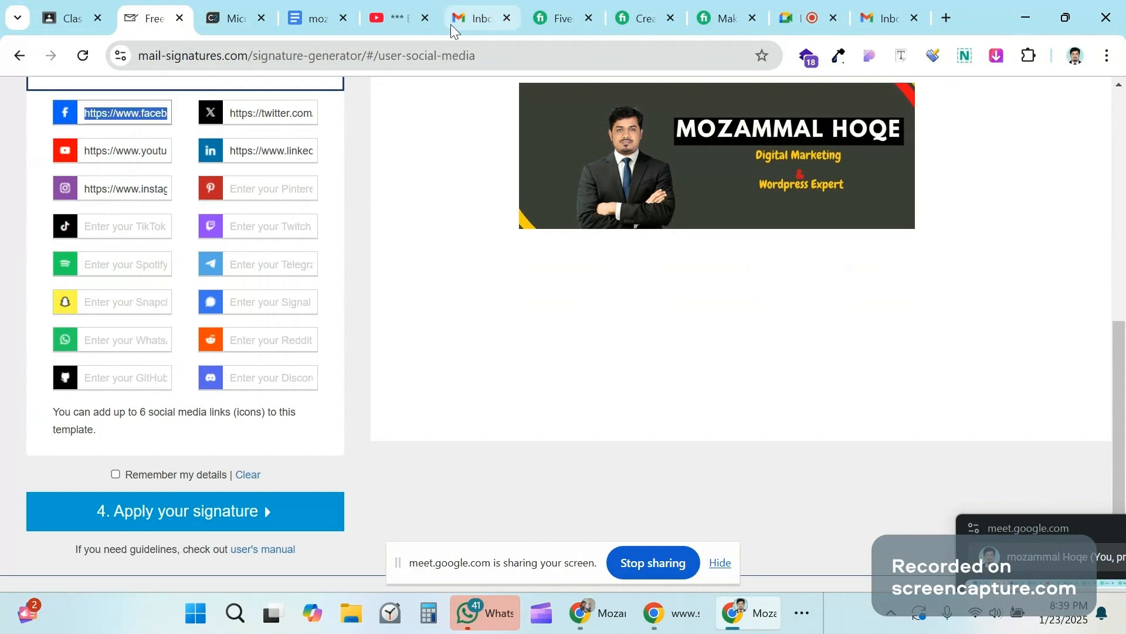
Step: Copy the Facebook Page's own profile web address and return to the signature generator window
mouse_move(610, 601)
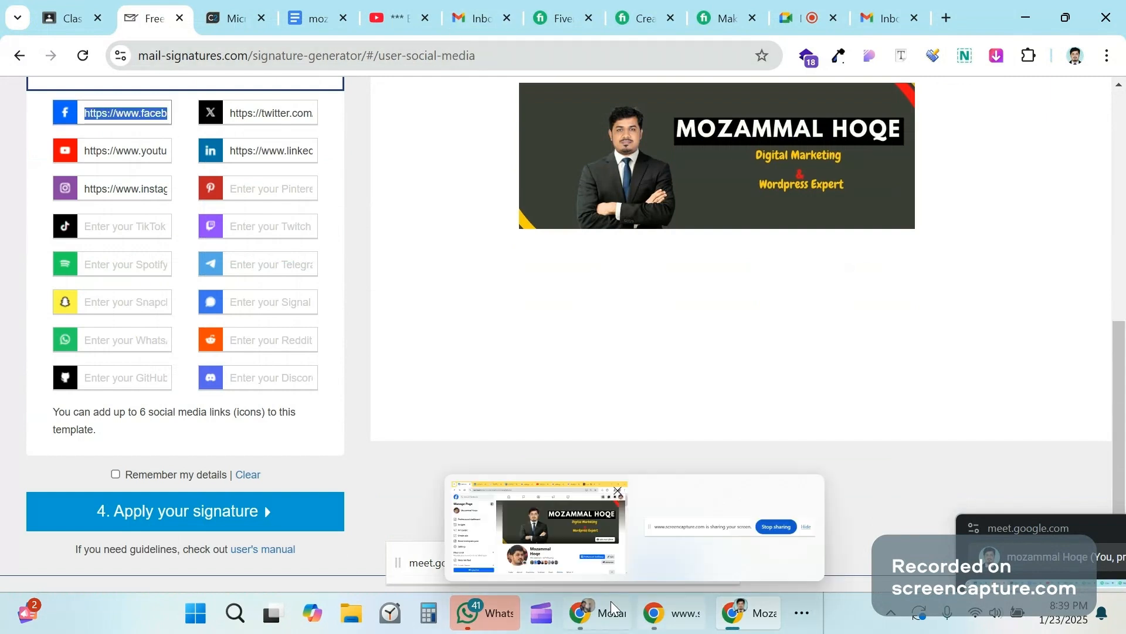
click(571, 523)
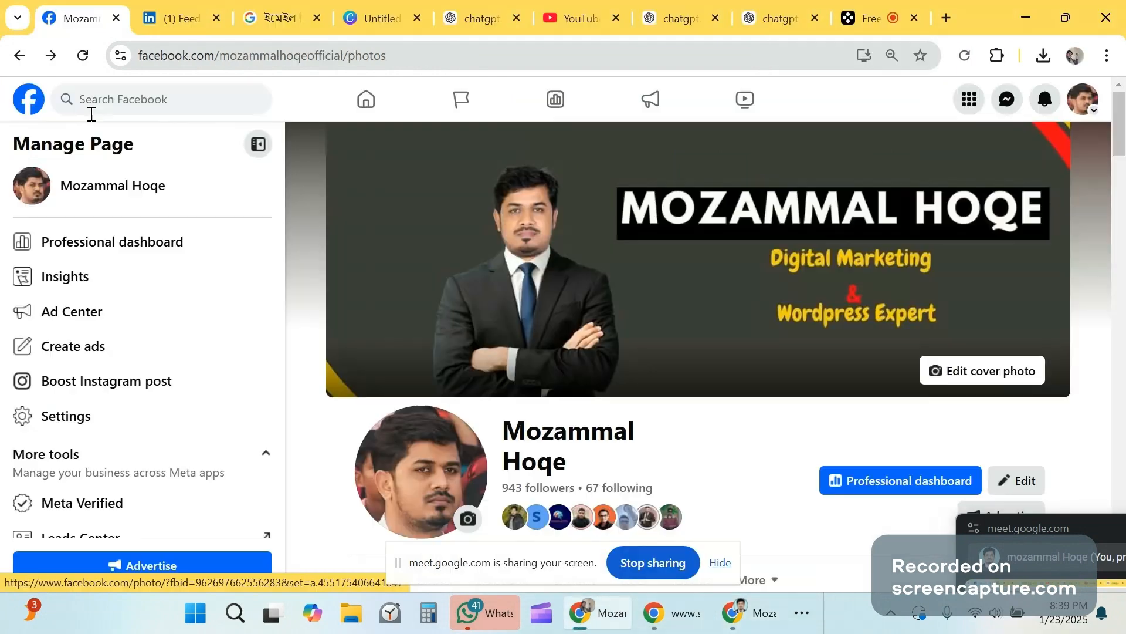
click(28, 99)
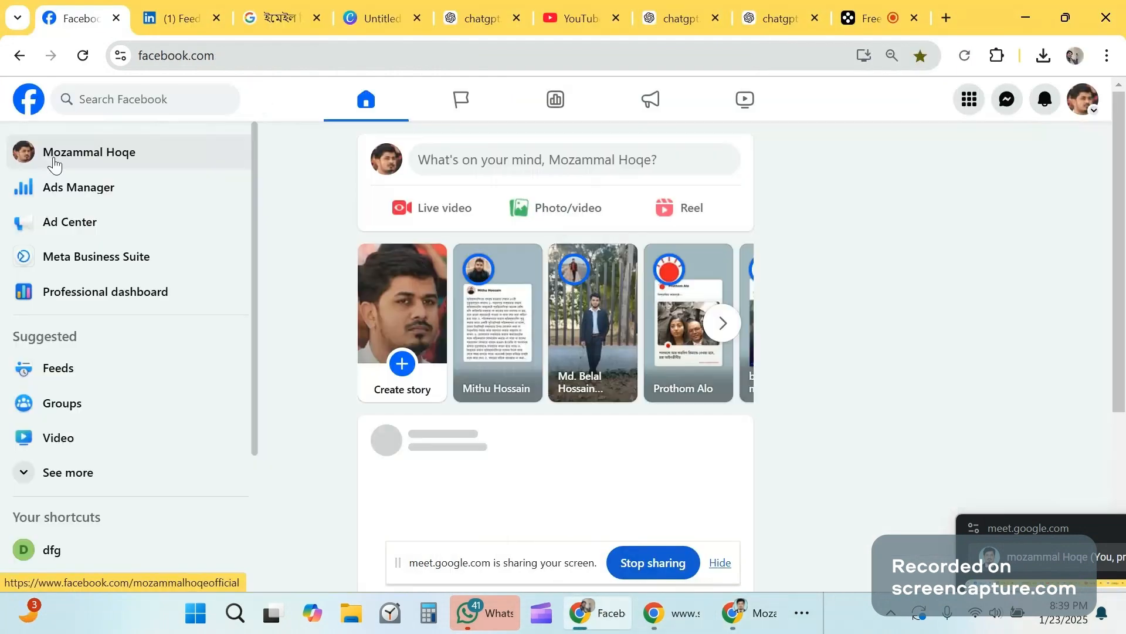
click(55, 155)
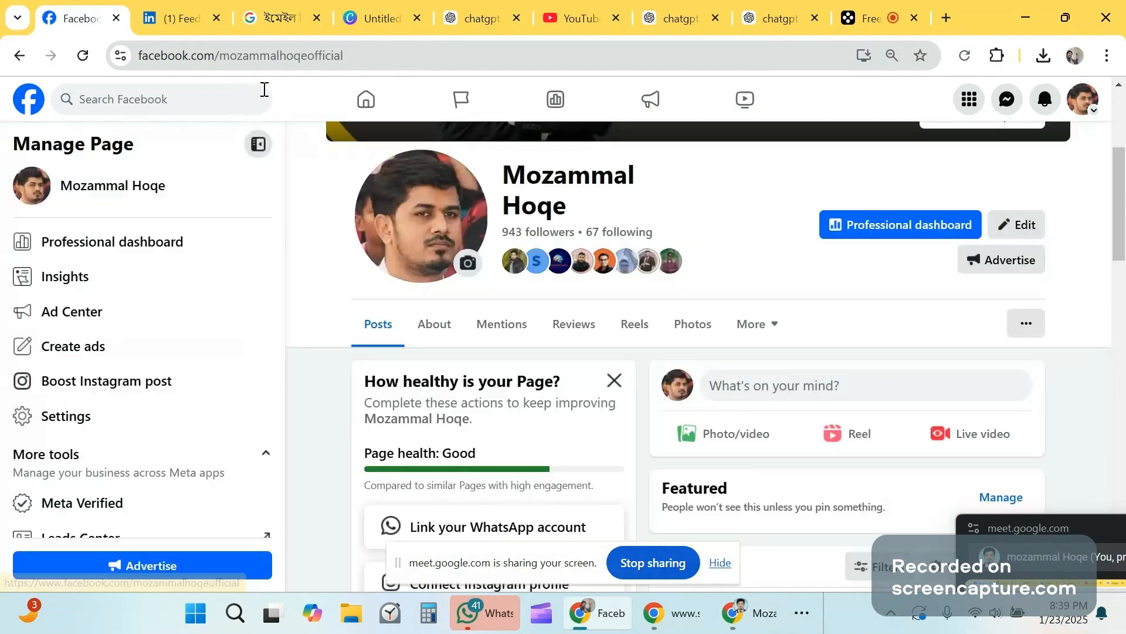
click(252, 56)
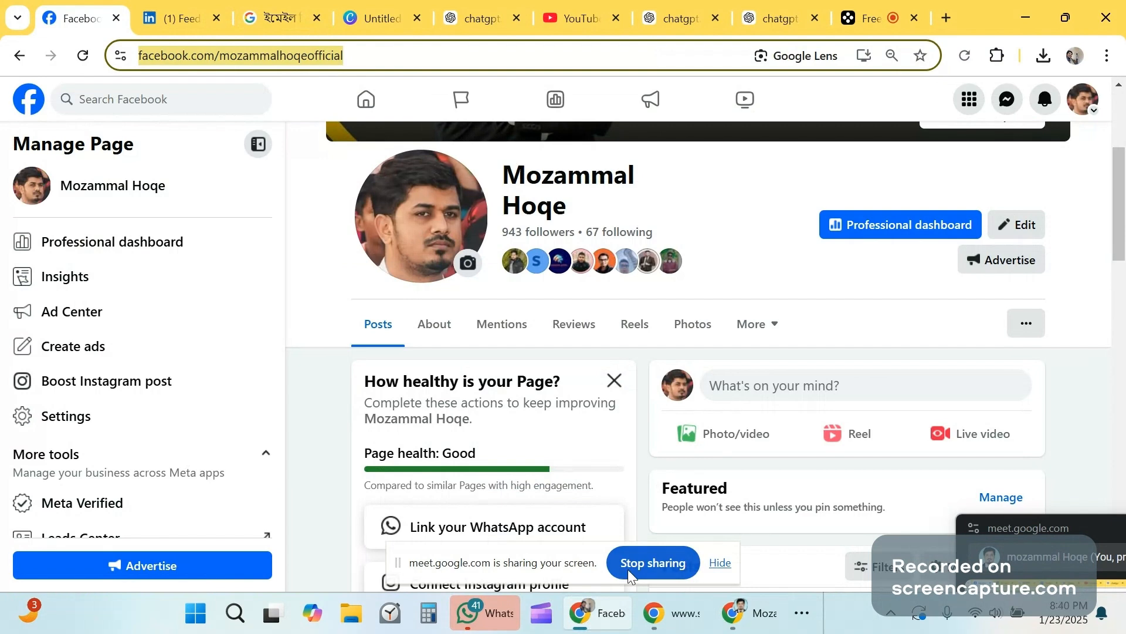
mouse_move(662, 616)
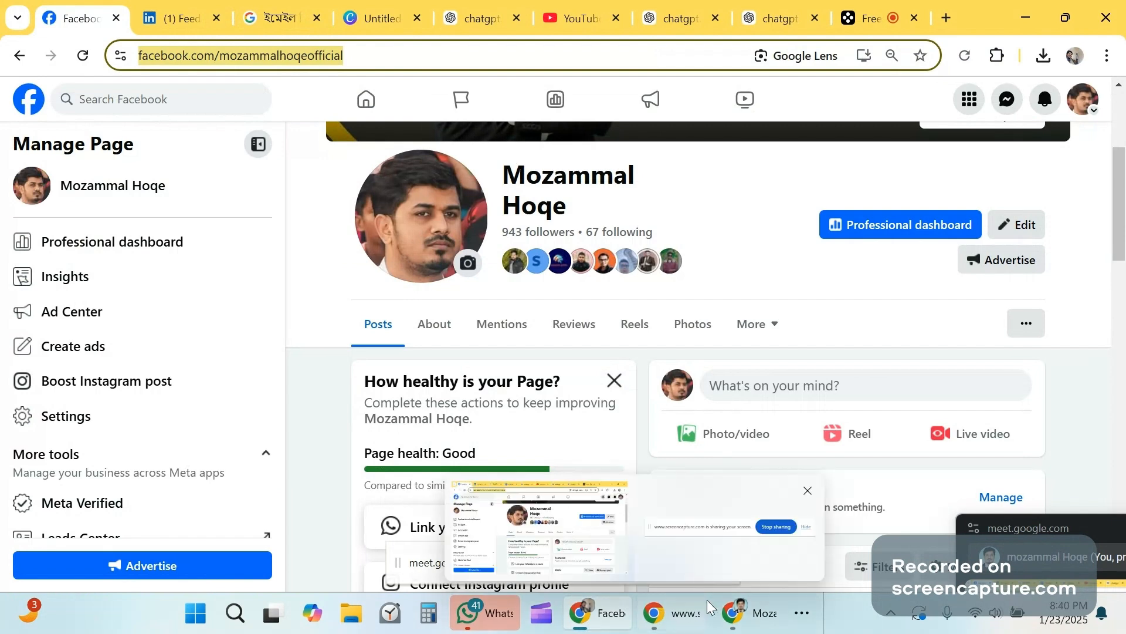
click(730, 606)
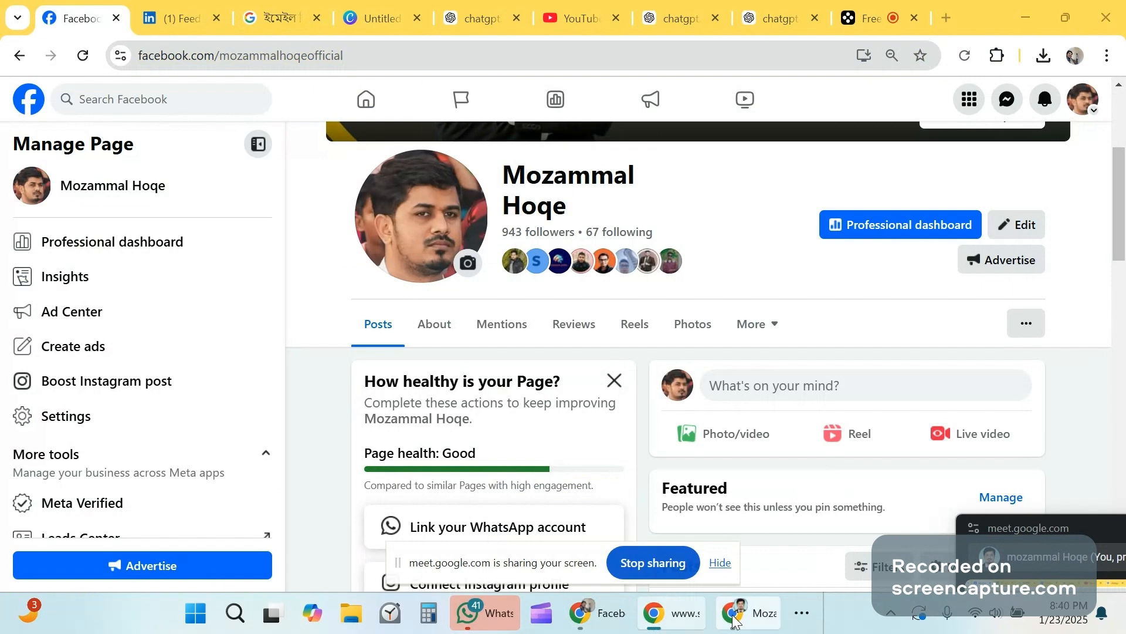
click(799, 615)
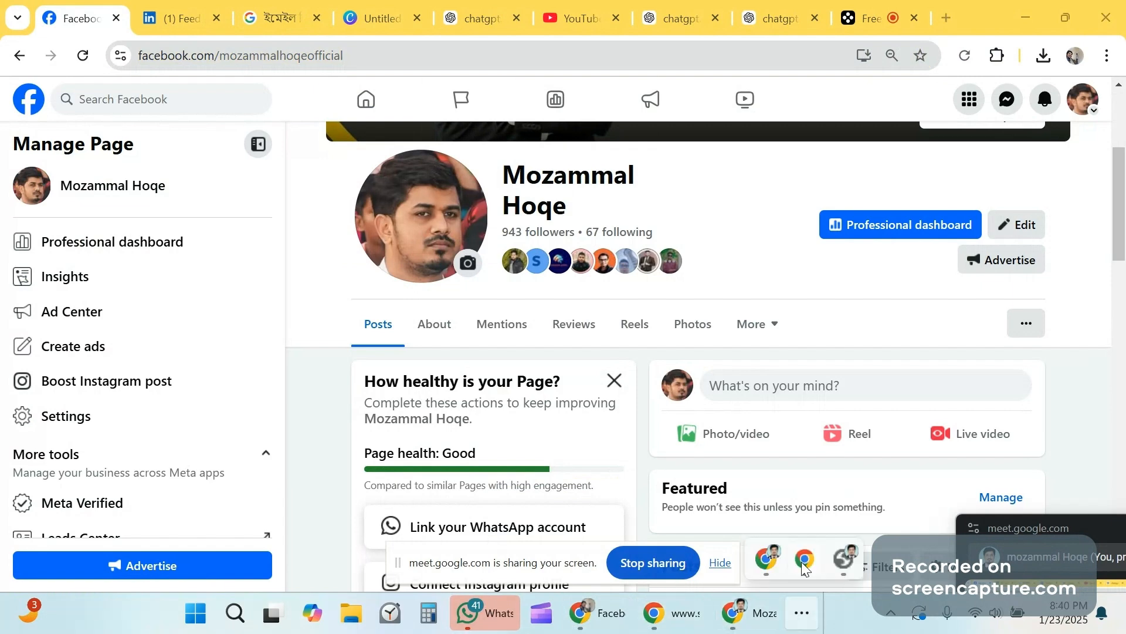
click(803, 563)
Step: Paste the Page's web address into the Facebook link field
click(749, 613)
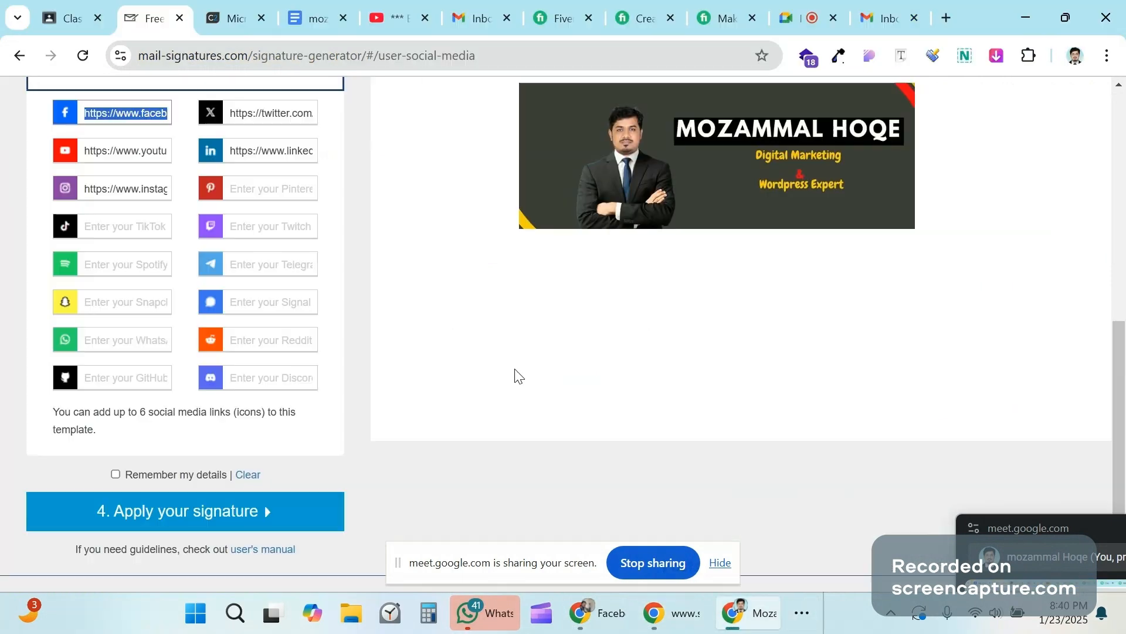
scroll(515, 377, up, 1)
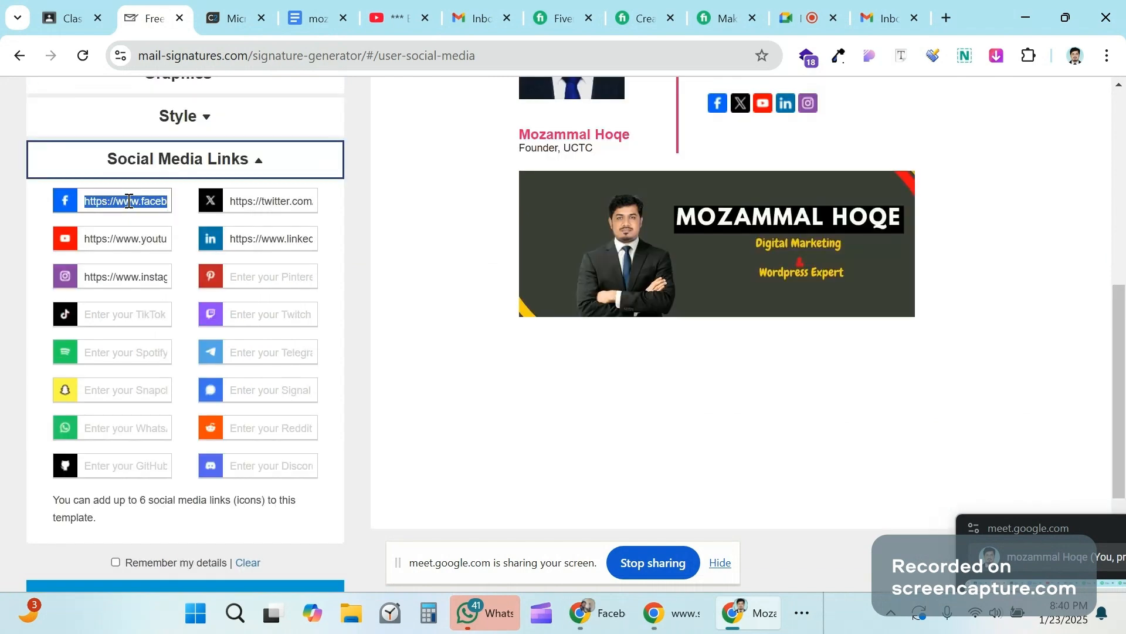
key(ctrl+v)
Step: Select the entire signature preview with photo, contacts, social icons and banner
scroll(418, 334, up, 1)
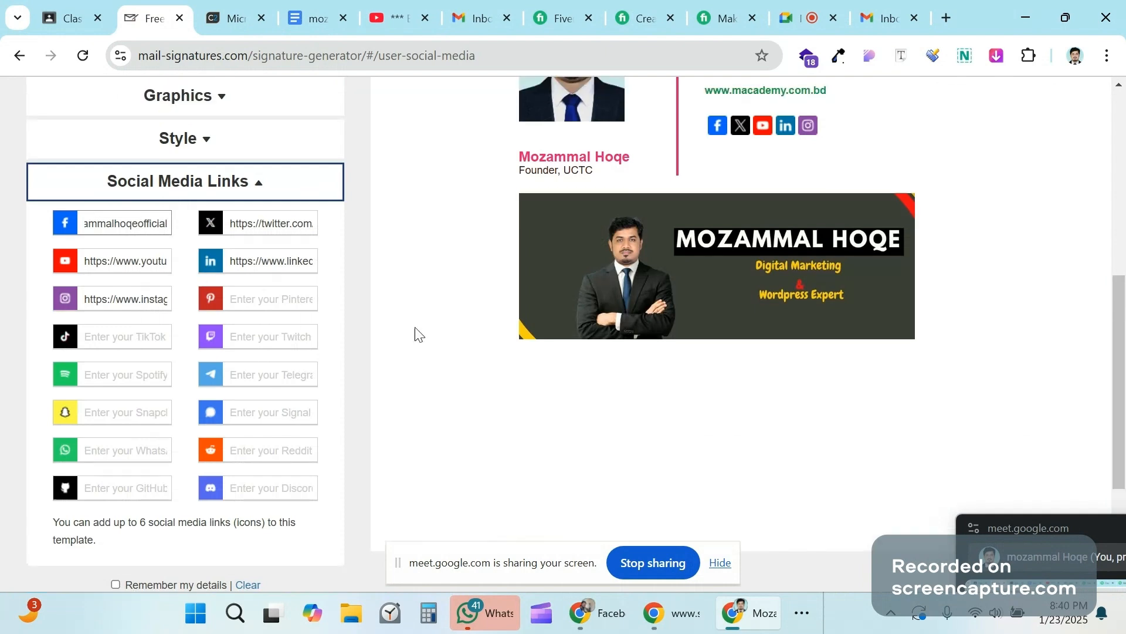
scroll(714, 194, up, 1)
scroll(713, 194, up, 1)
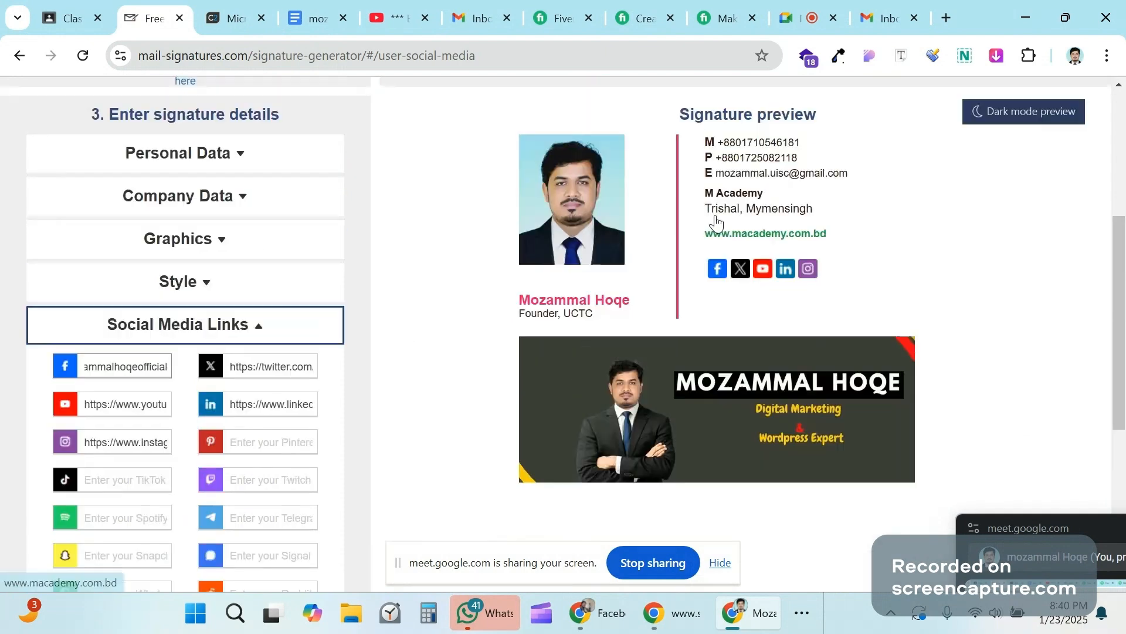
scroll(984, 285, up, 2)
scroll(944, 286, down, 1)
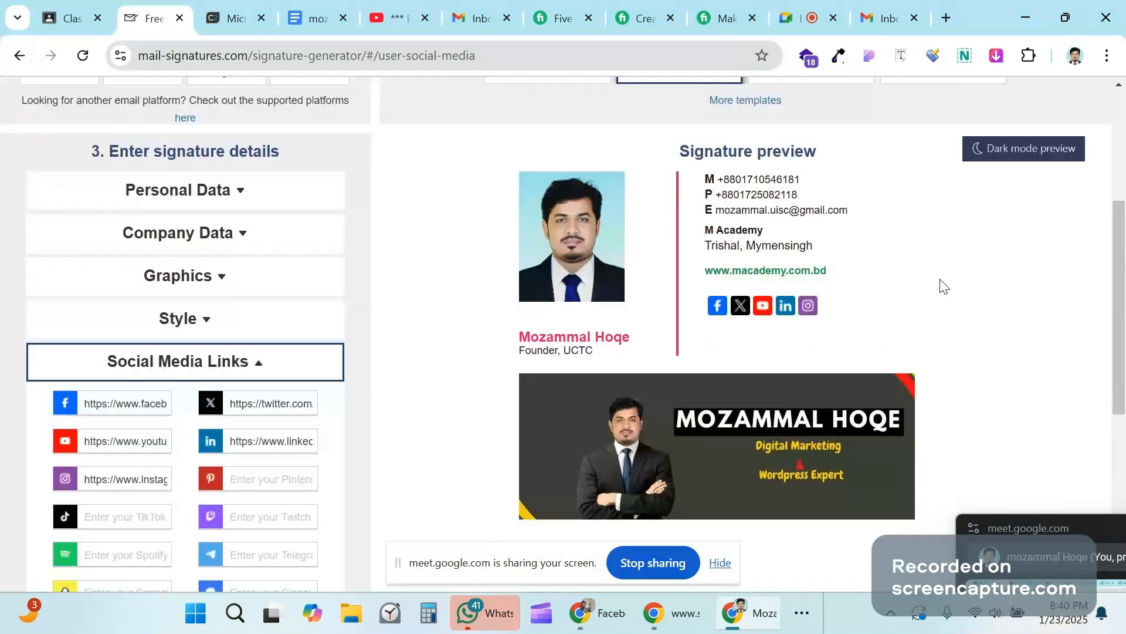
scroll(446, 218, up, 1)
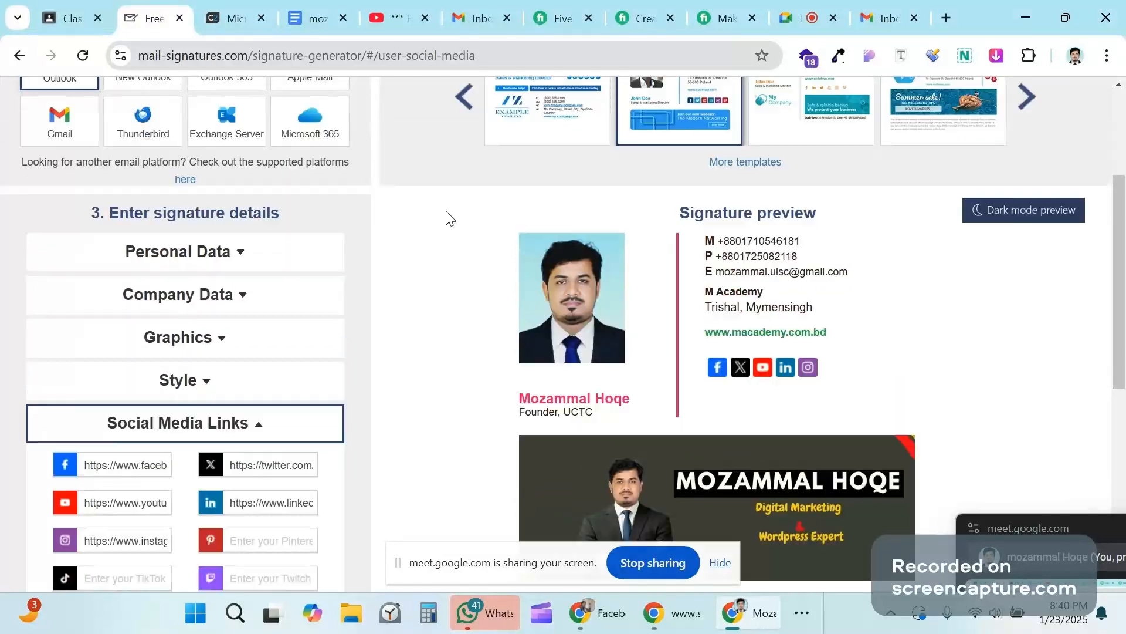
drag(445, 218, 938, 430)
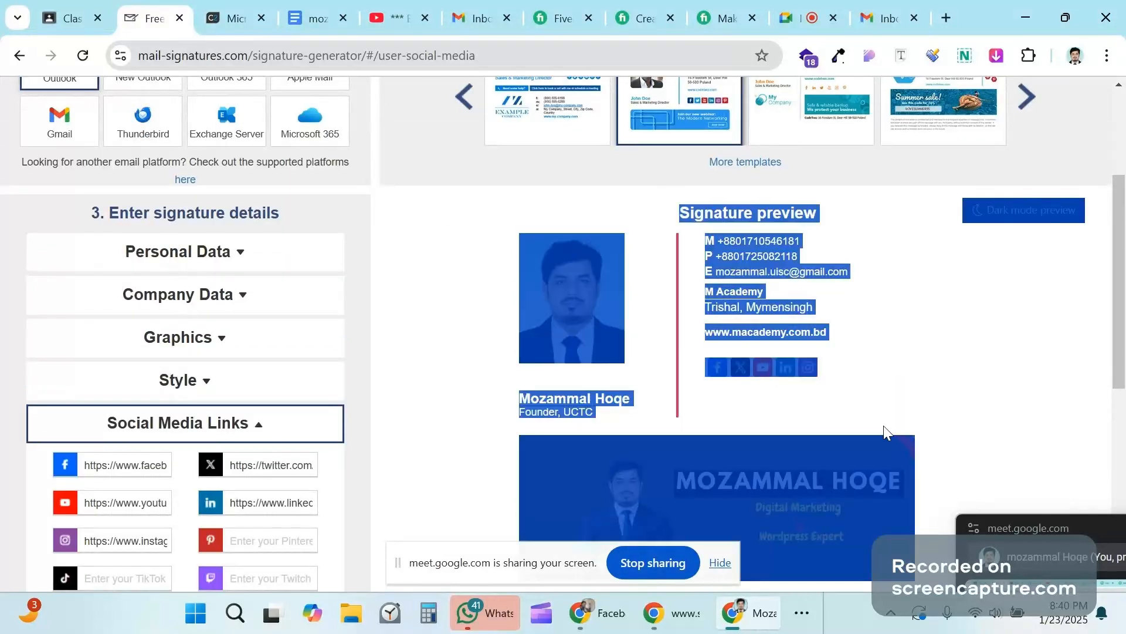
scroll(795, 337, down, 3)
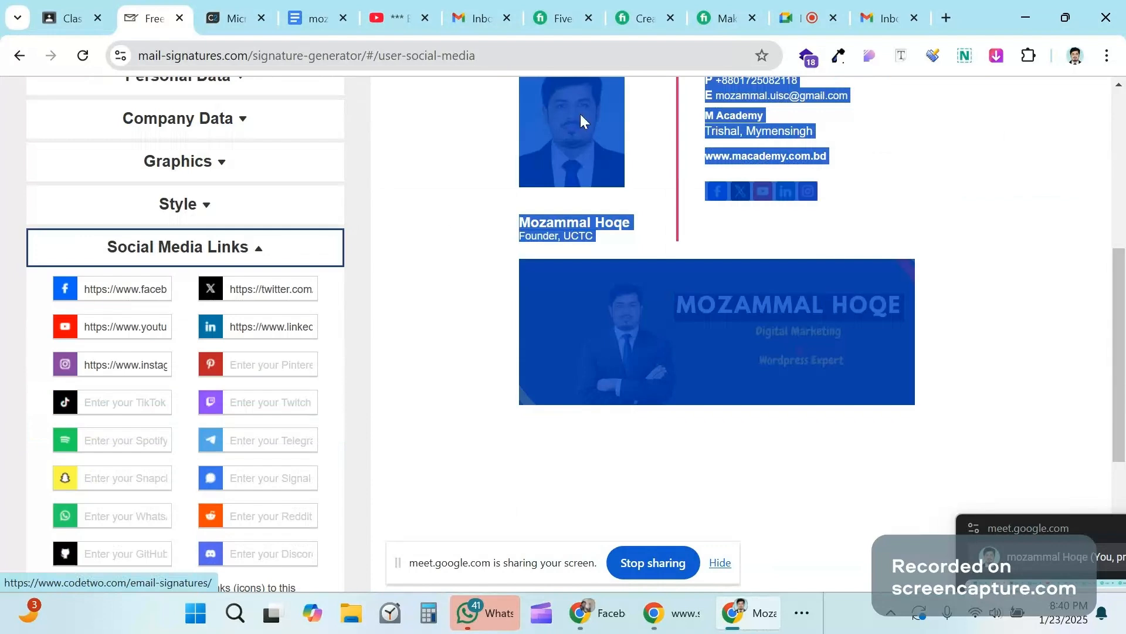
Step: Open Gmail's full settings and go down to the Signature section with its two saved signatures
click(467, 3)
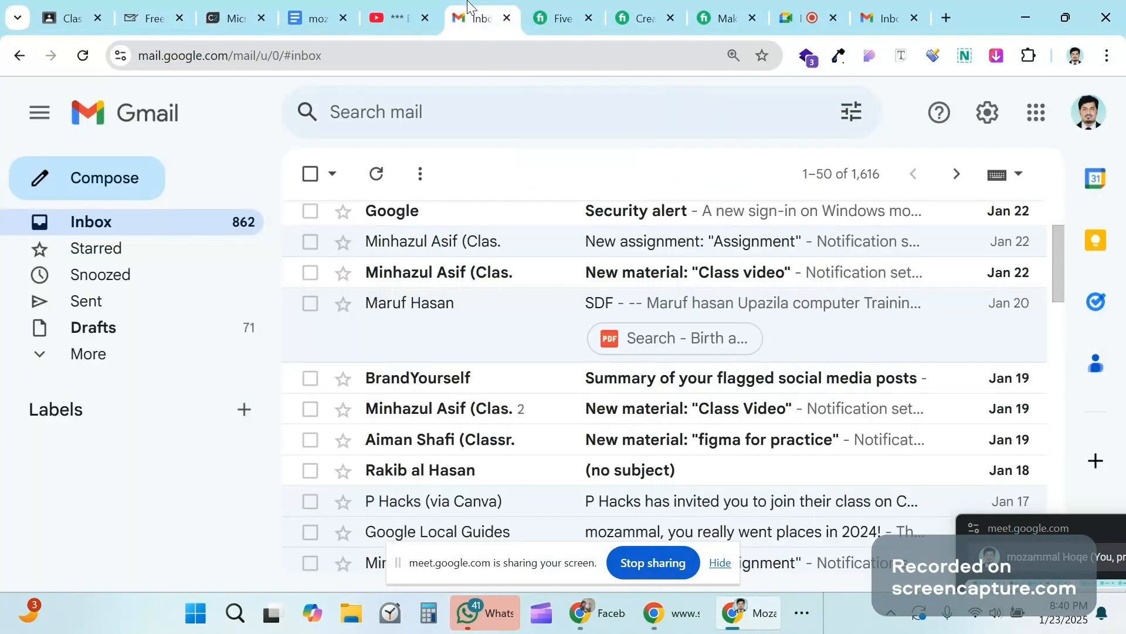
click(1034, 113)
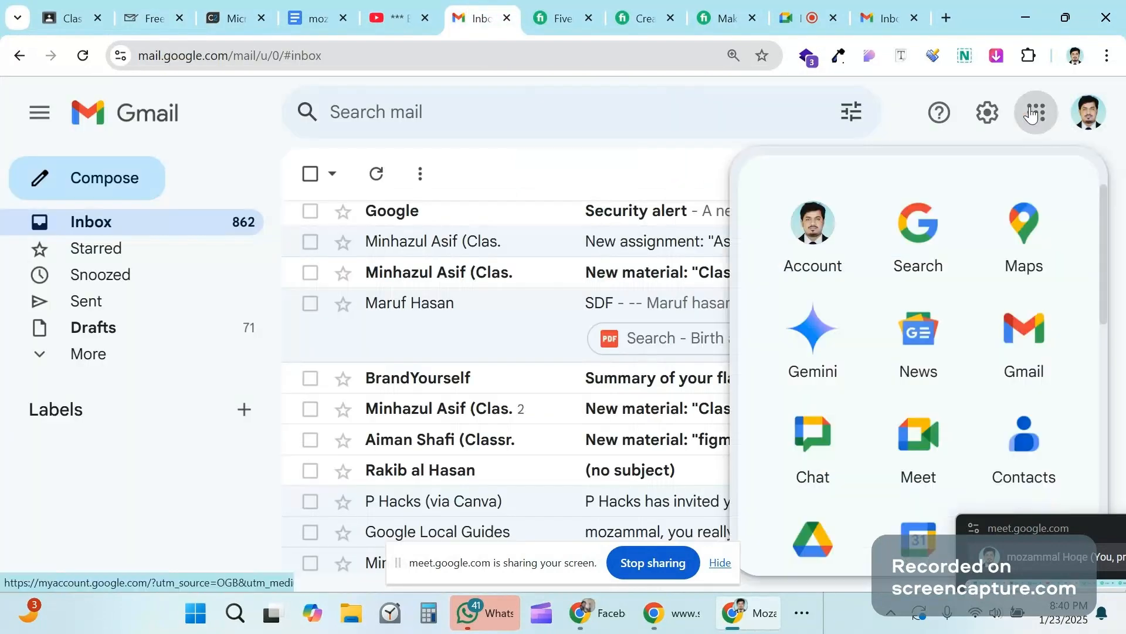
click(989, 114)
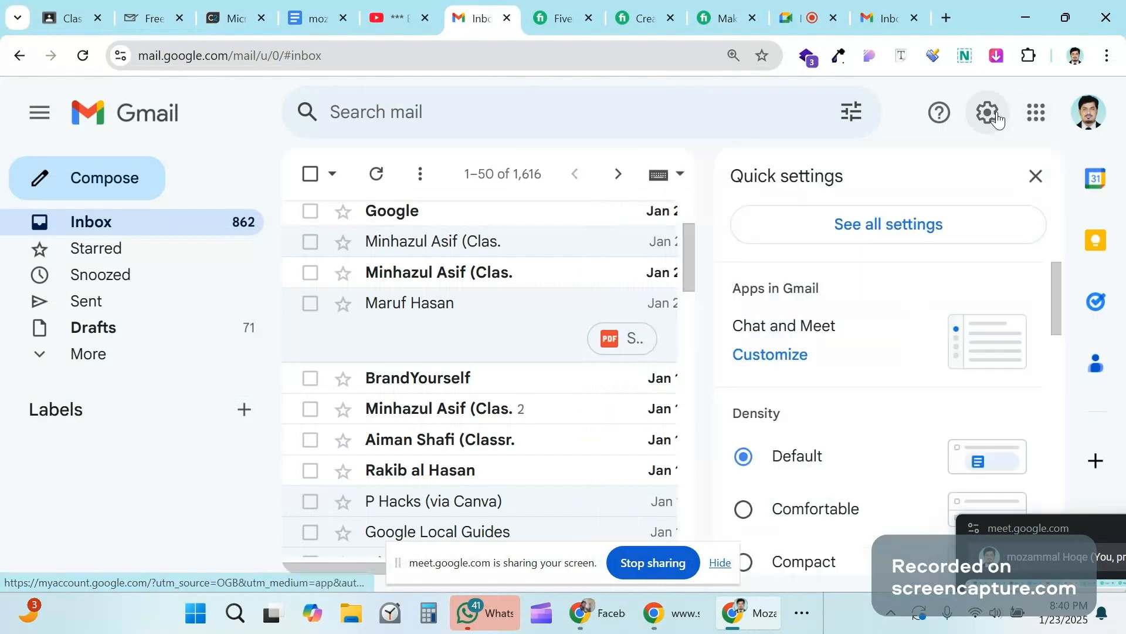
click(872, 231)
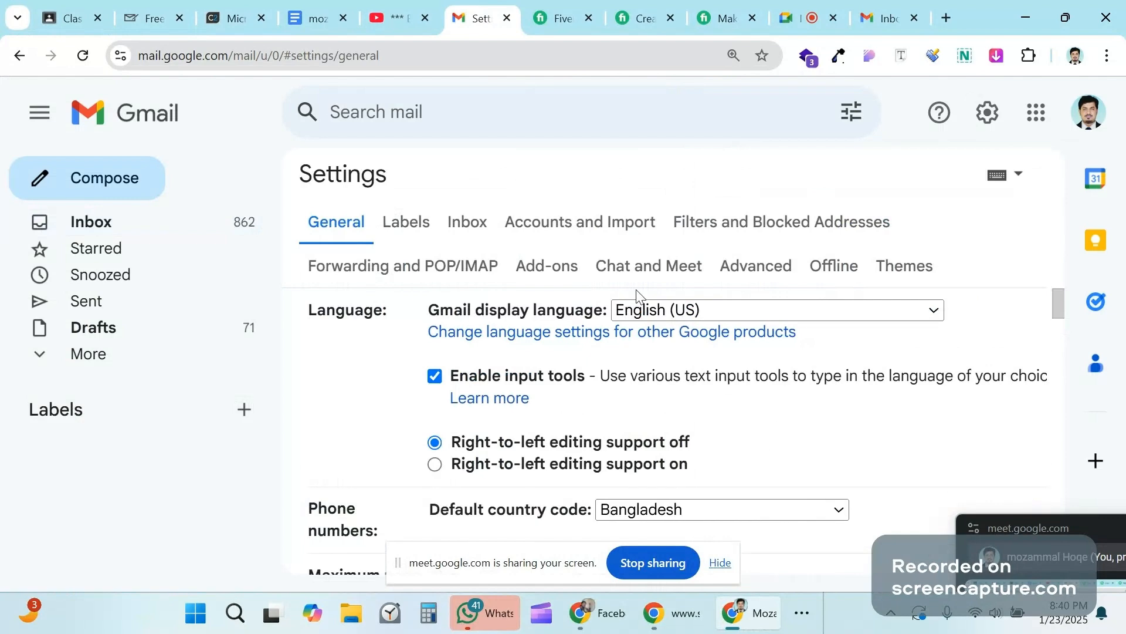
scroll(726, 352, down, 1)
scroll(757, 355, down, 8)
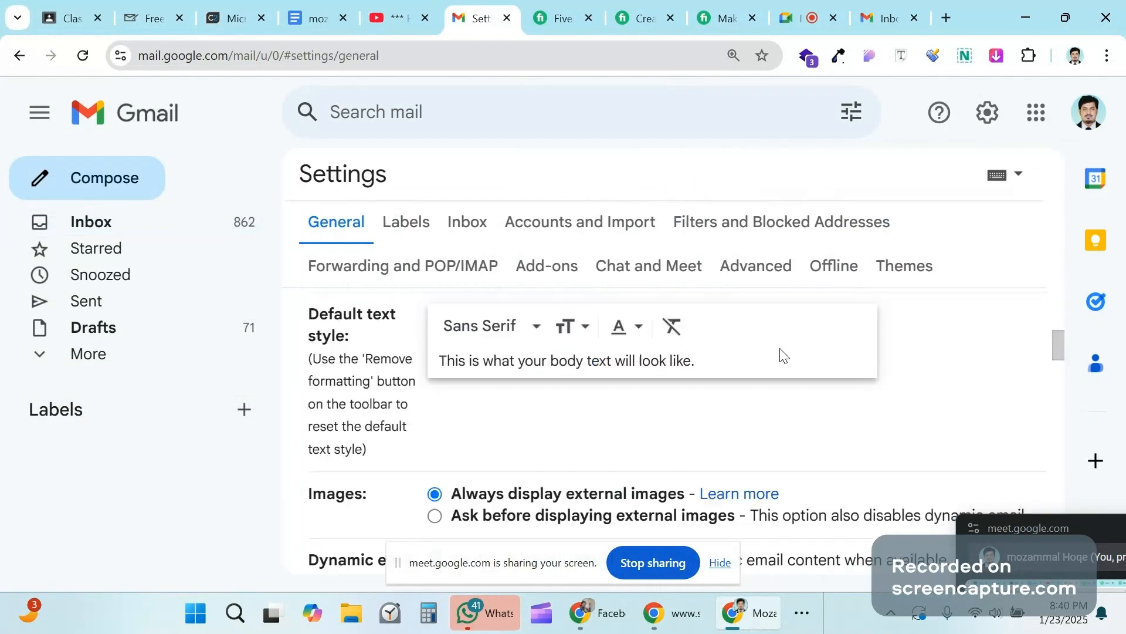
scroll(783, 351, down, 7)
scroll(782, 351, down, 3)
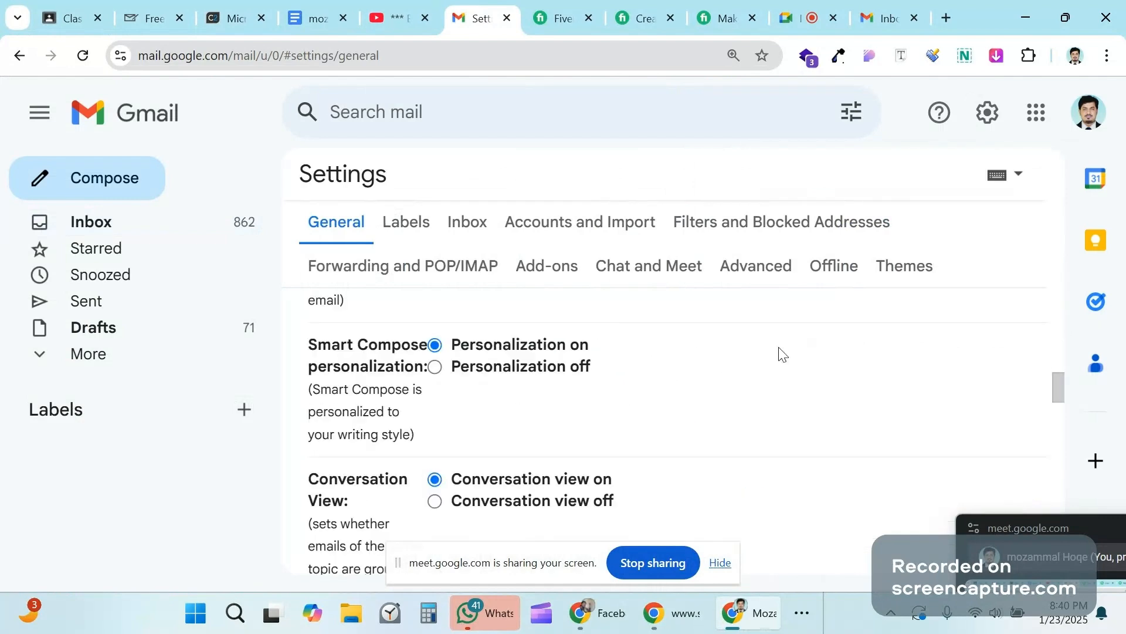
scroll(782, 354, down, 5)
scroll(779, 352, down, 6)
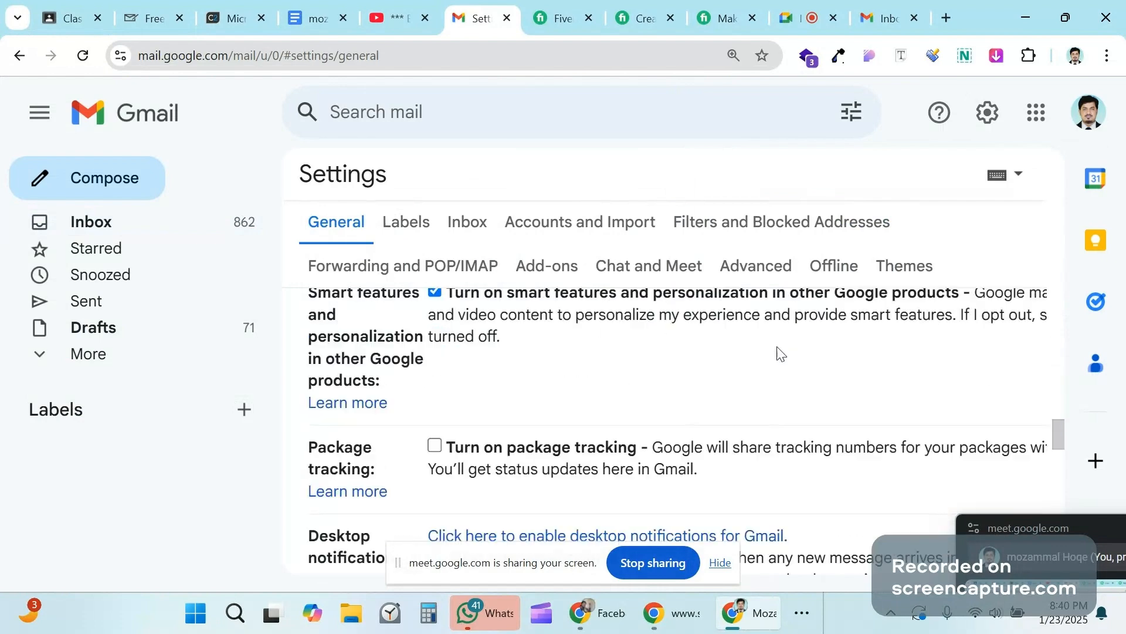
scroll(780, 352, down, 5)
scroll(779, 352, down, 5)
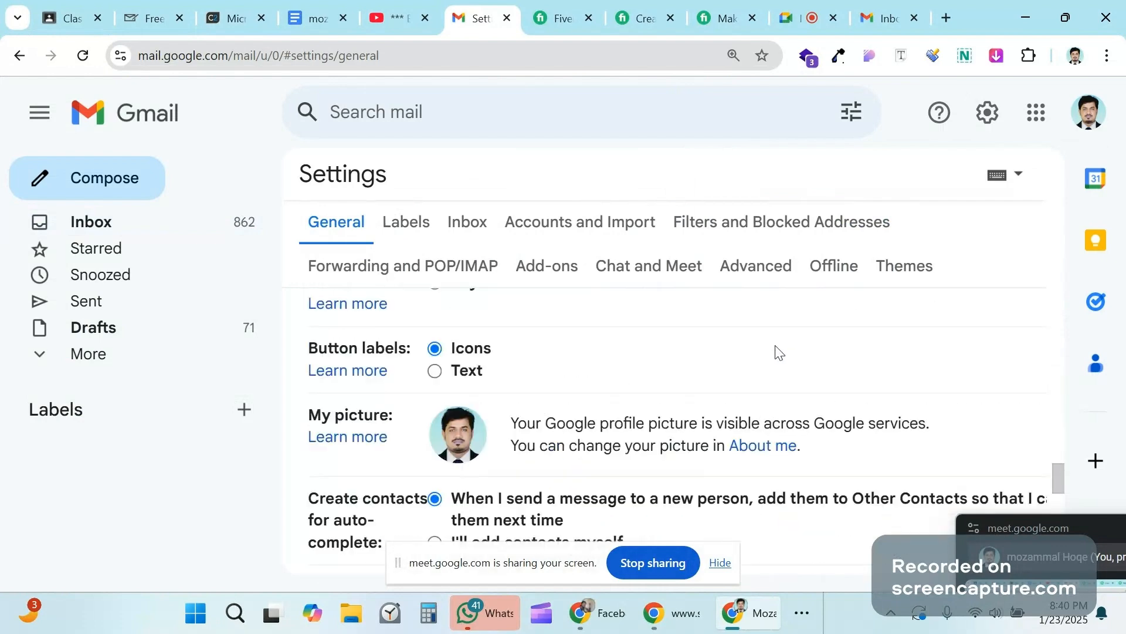
scroll(779, 353, down, 5)
scroll(597, 381, down, 1)
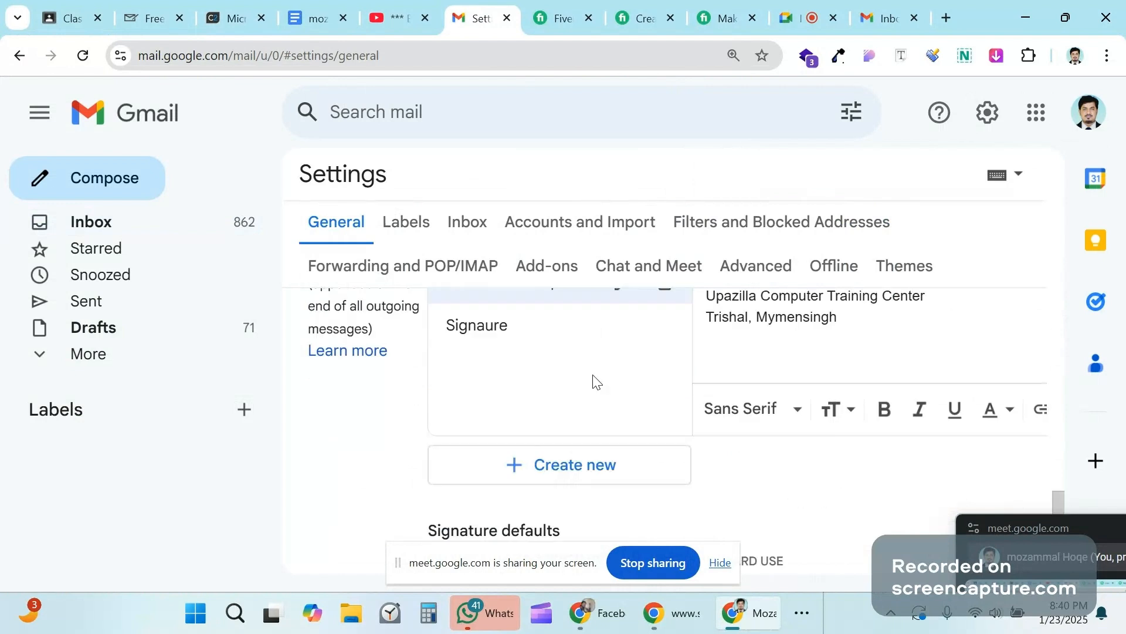
scroll(406, 440, up, 1)
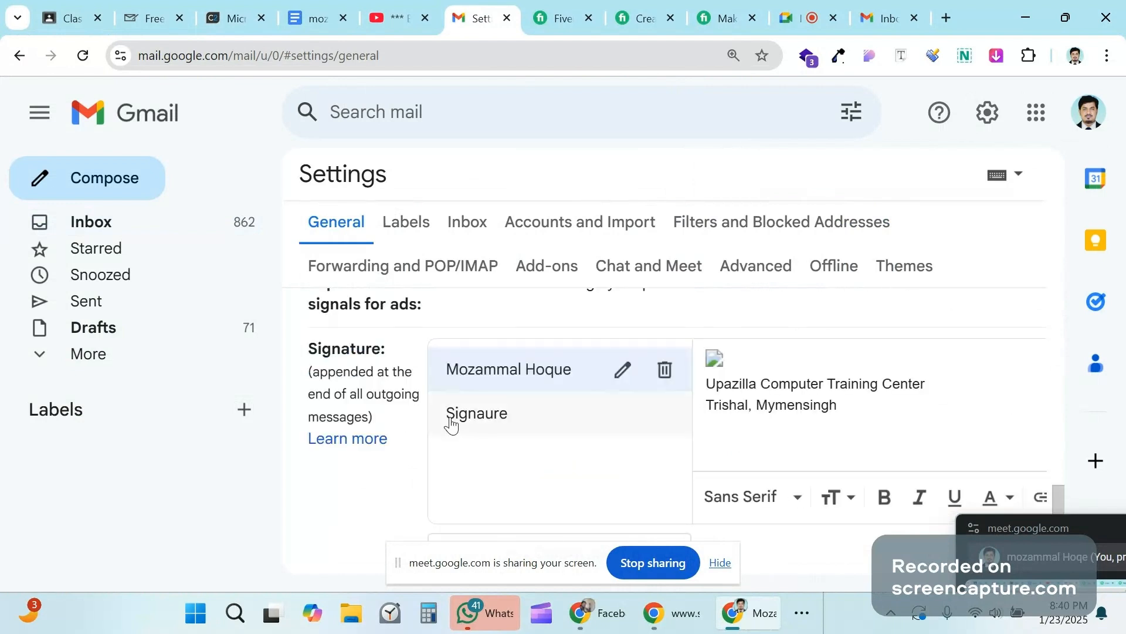
Step: Create a Gmail signature named 'New' and paste the generated signature into its editor
scroll(458, 428, down, 2)
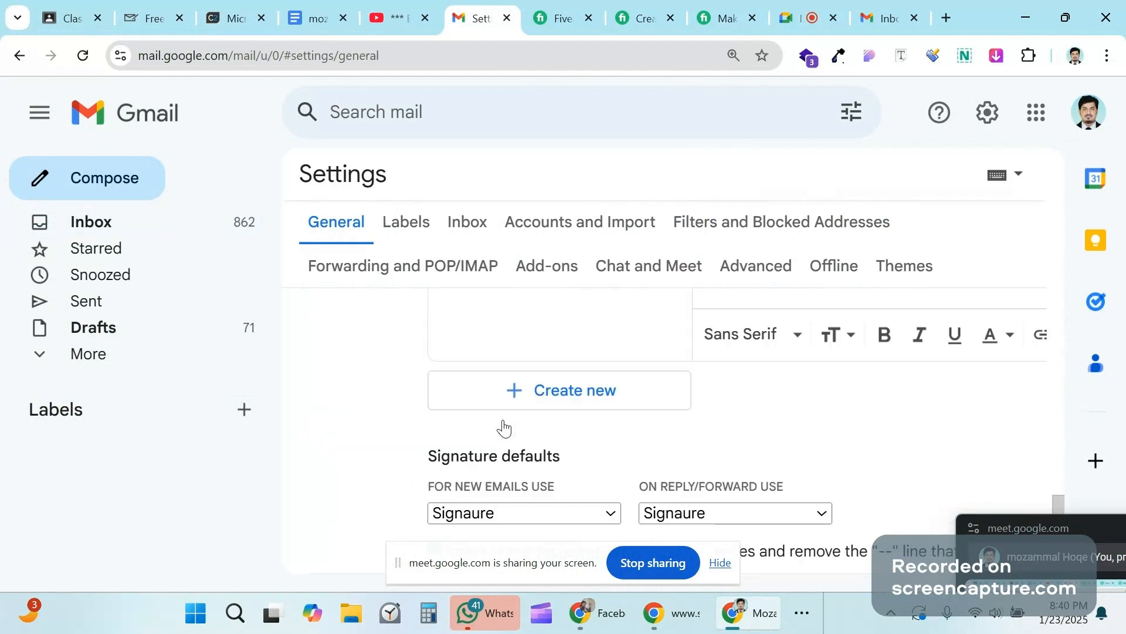
scroll(730, 373, down, 1)
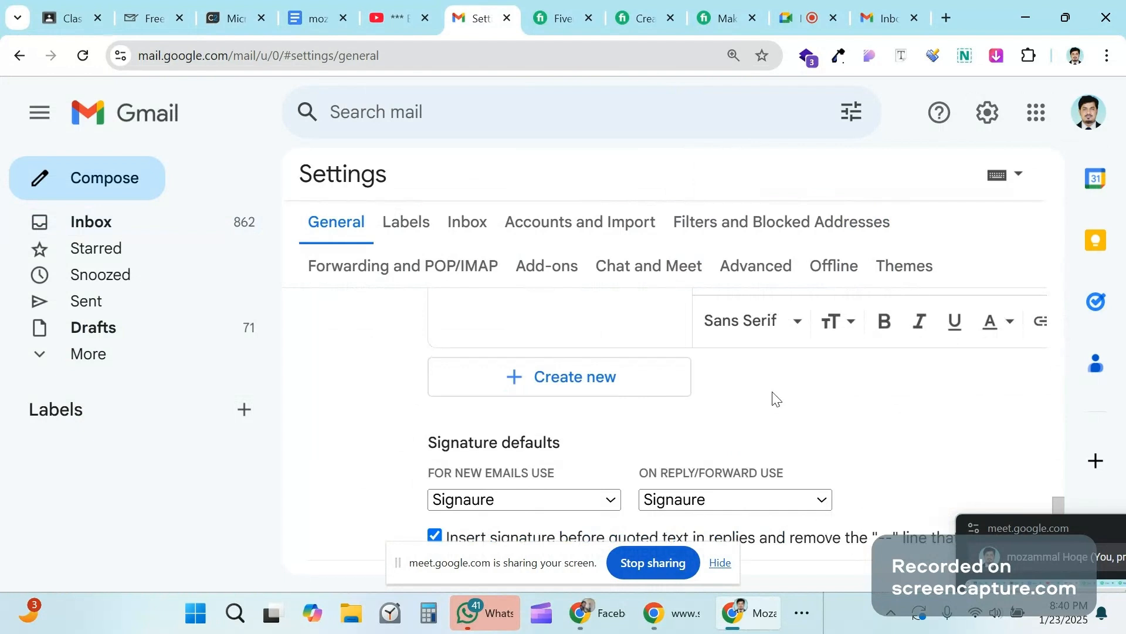
scroll(773, 399, up, 3)
scroll(616, 413, down, 3)
click(568, 390)
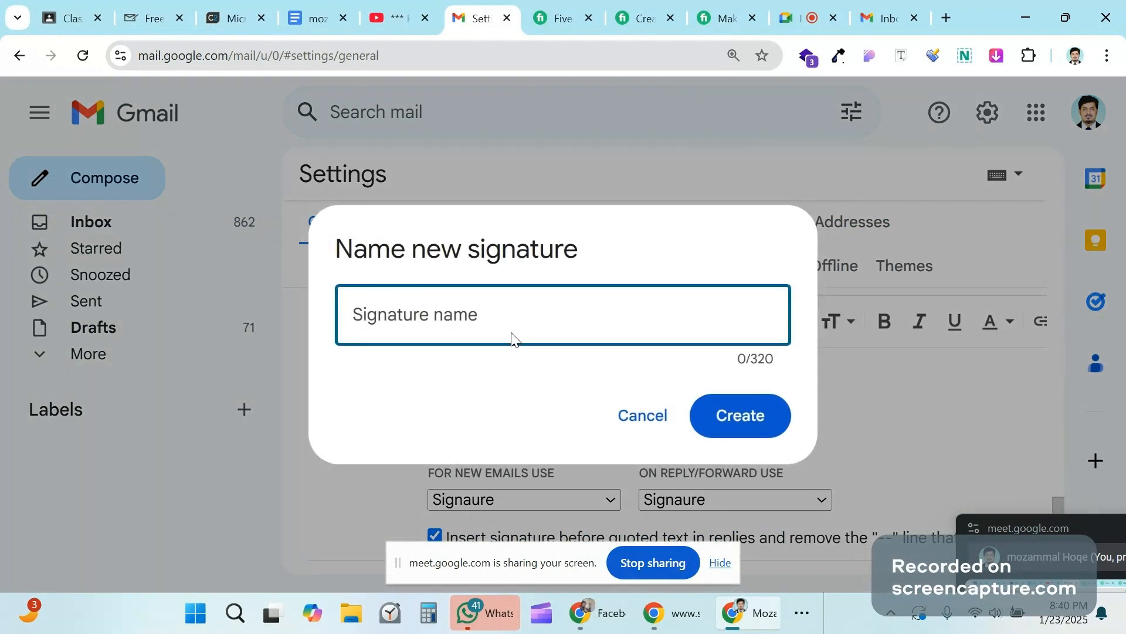
text(N)
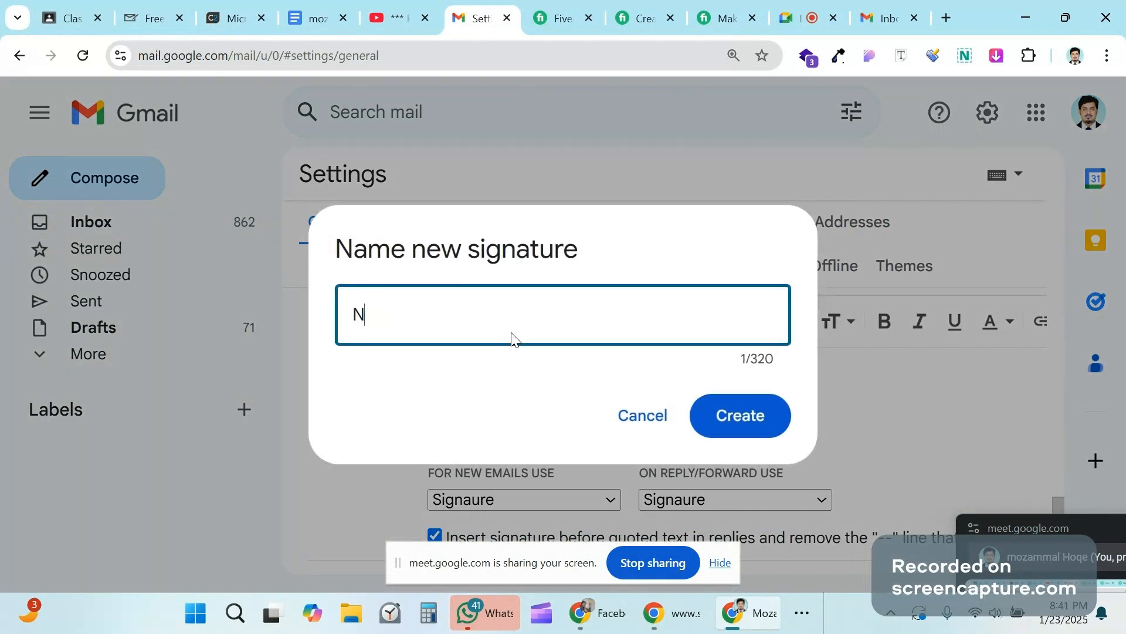
text(ew)
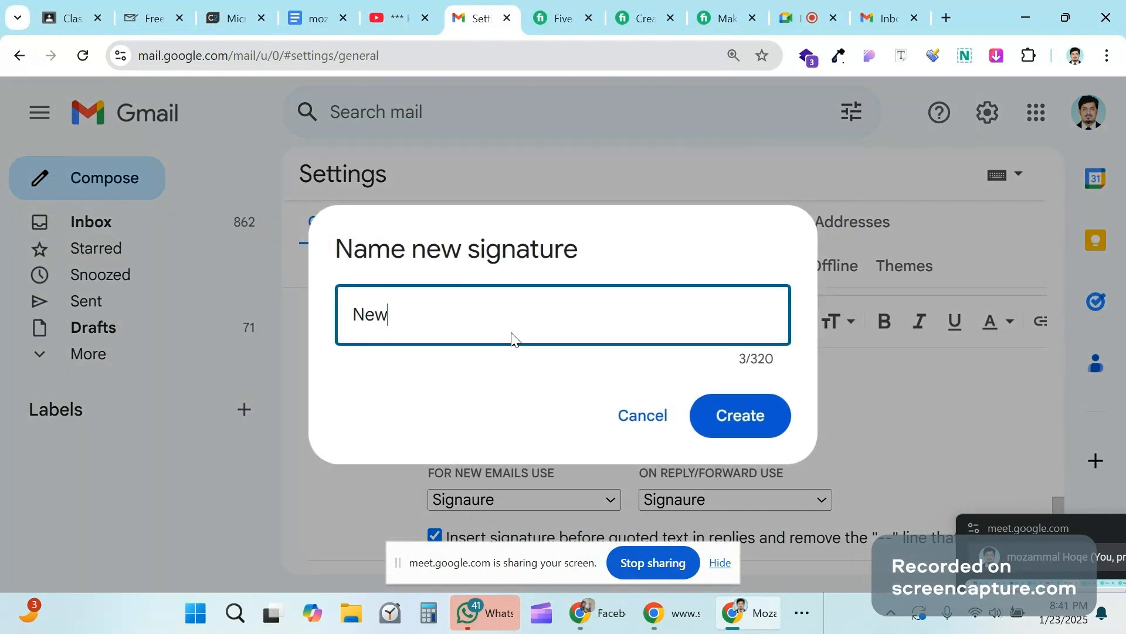
click(738, 422)
scroll(727, 424, down, 2)
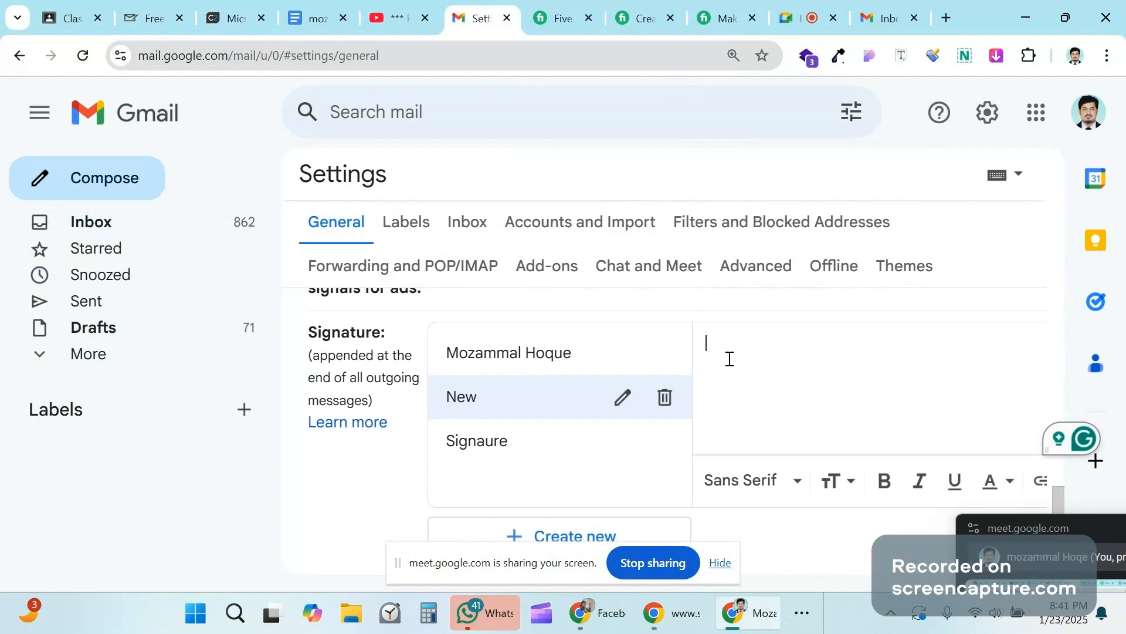
key(ctrl+v)
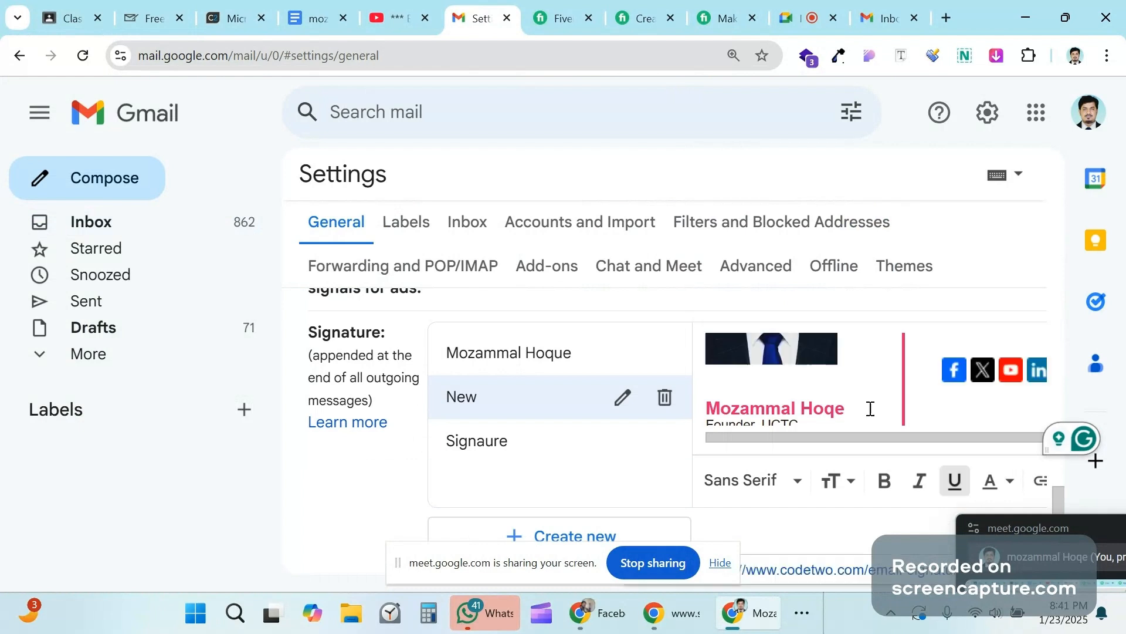
scroll(871, 409, down, 1)
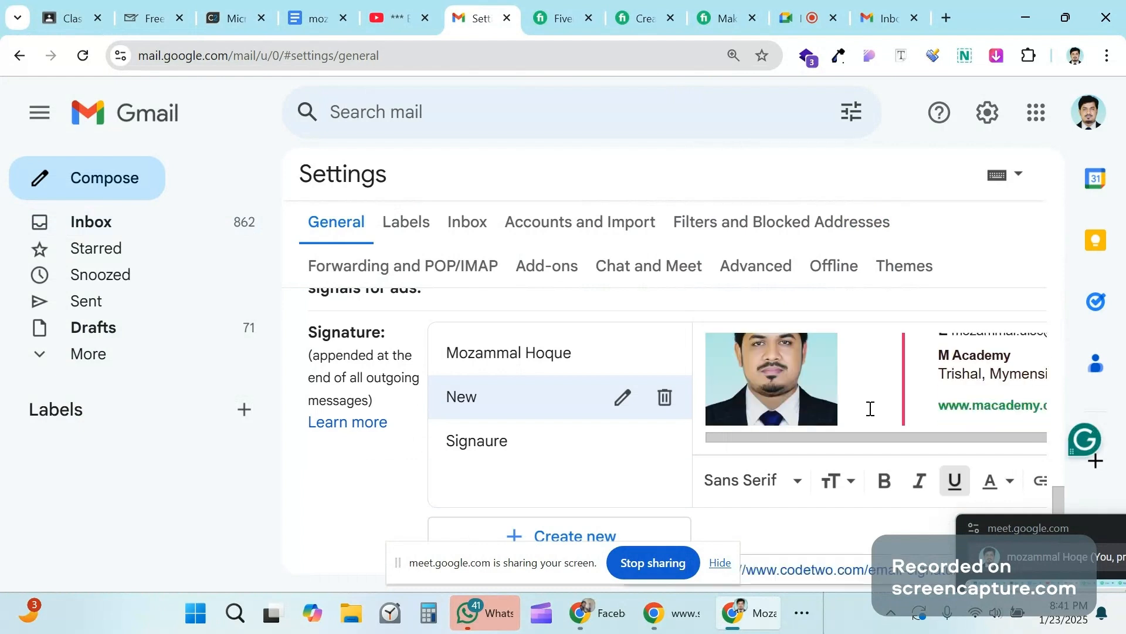
scroll(362, 461, down, 1)
Step: Choose 'New' for both new emails and replies/forwards under Signature defaults, then save
scroll(616, 435, down, 1)
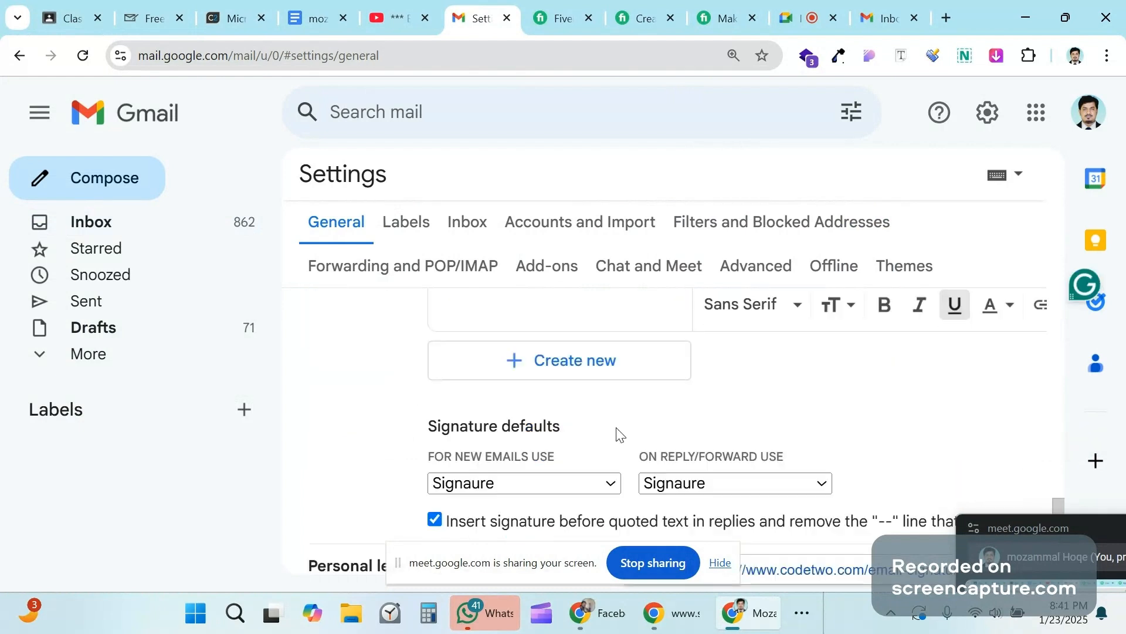
scroll(617, 435, down, 2)
scroll(412, 416, up, 1)
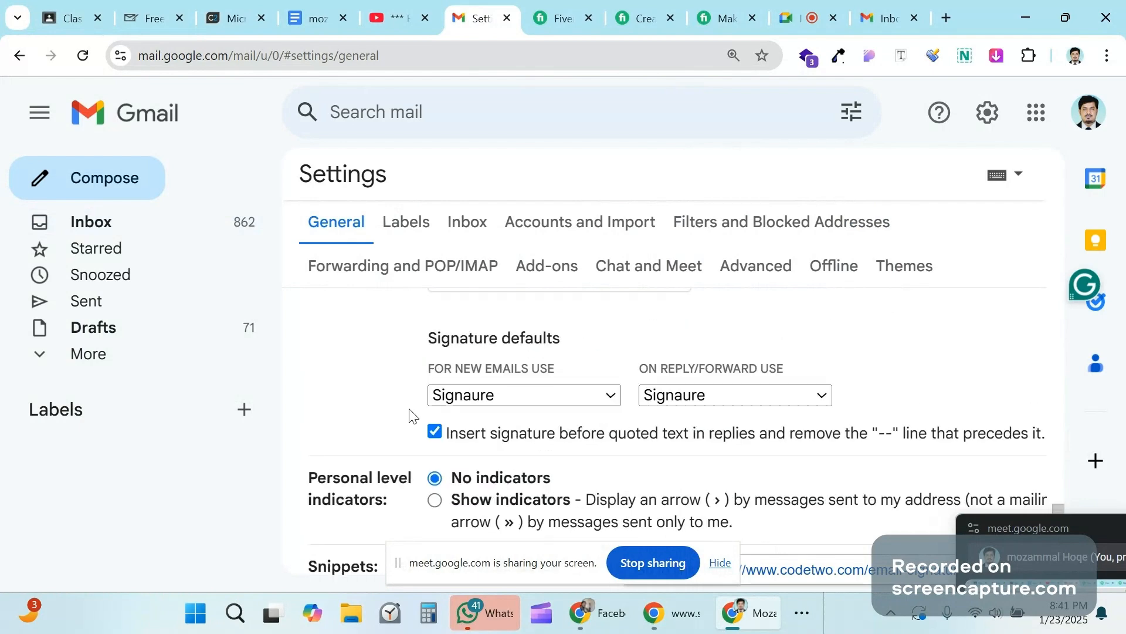
scroll(726, 396, up, 1)
scroll(726, 394, up, 2)
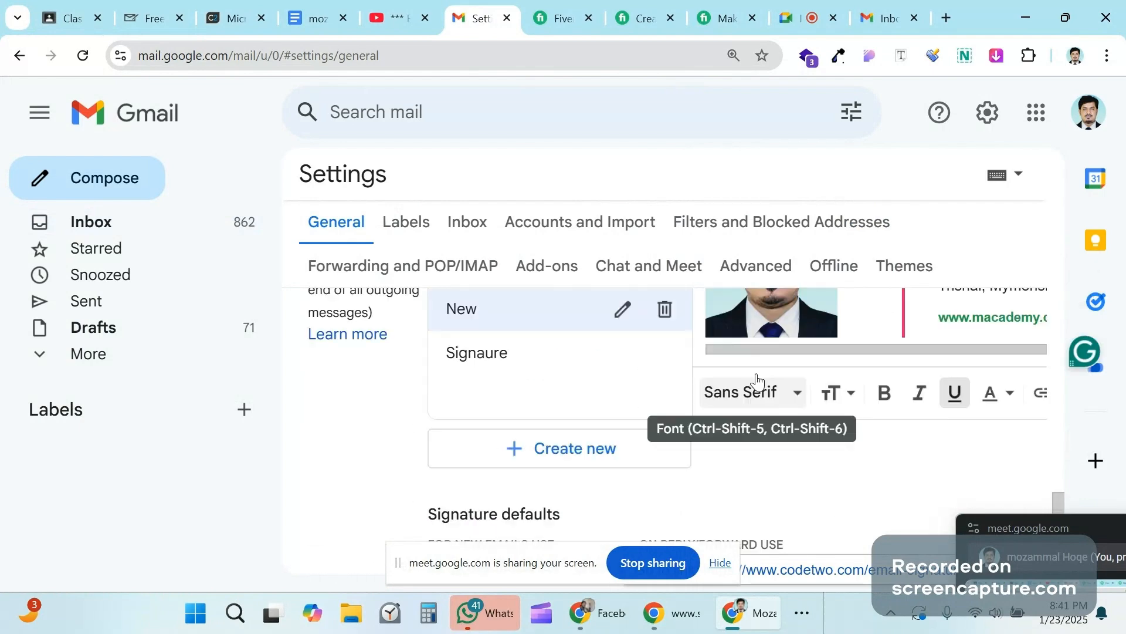
scroll(839, 374, up, 1)
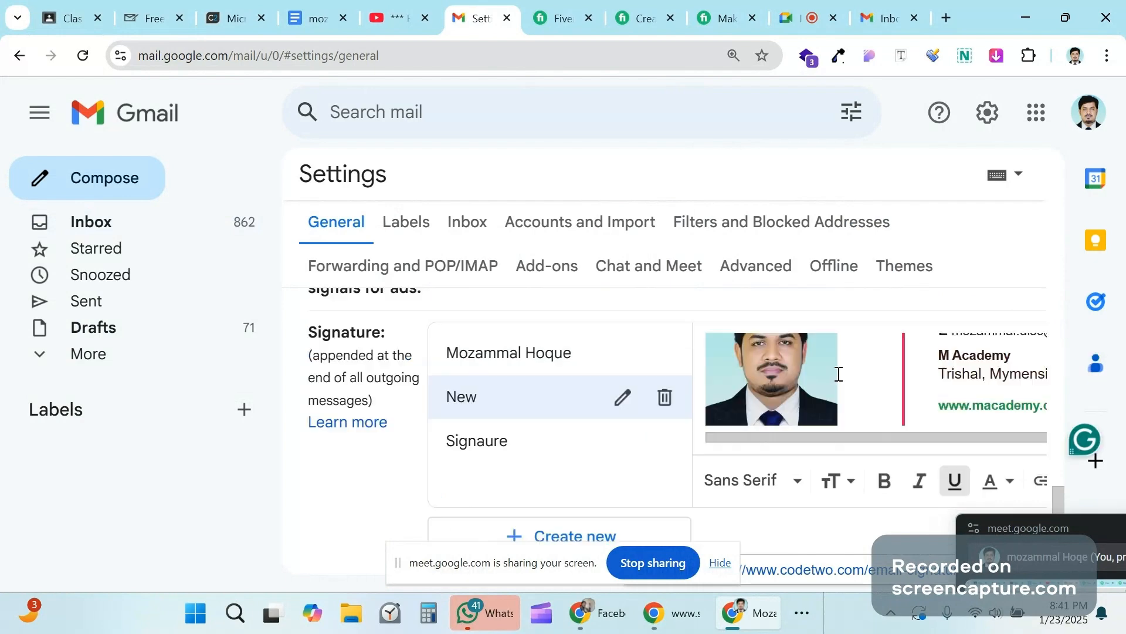
scroll(1009, 390, up, 1)
scroll(1009, 389, down, 2)
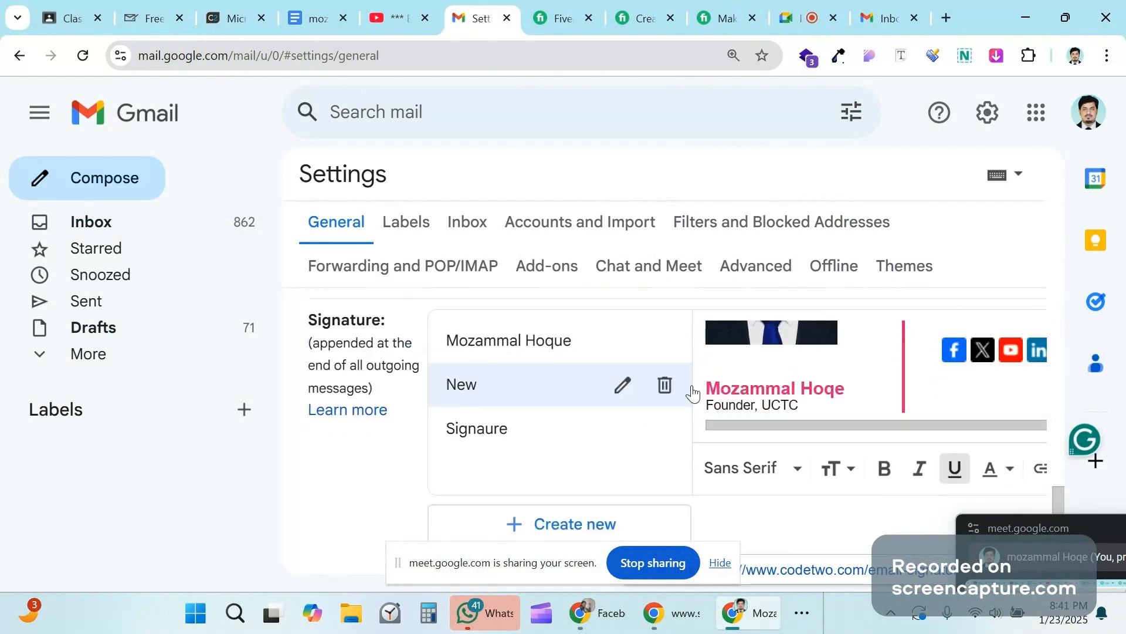
scroll(435, 406, down, 3)
scroll(434, 406, down, 2)
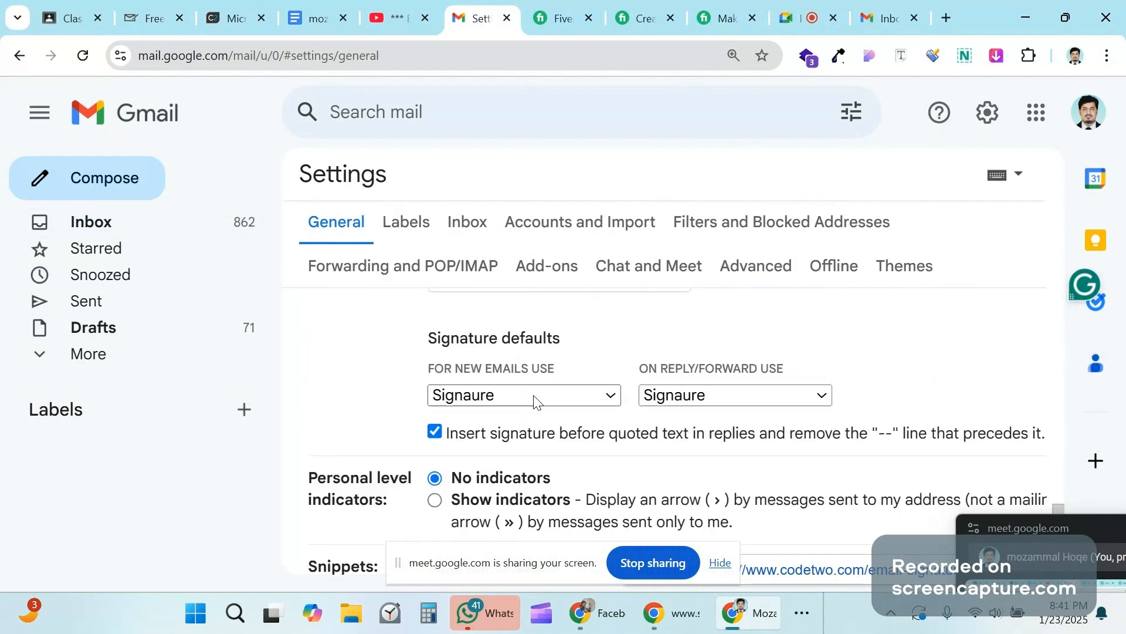
click(587, 398)
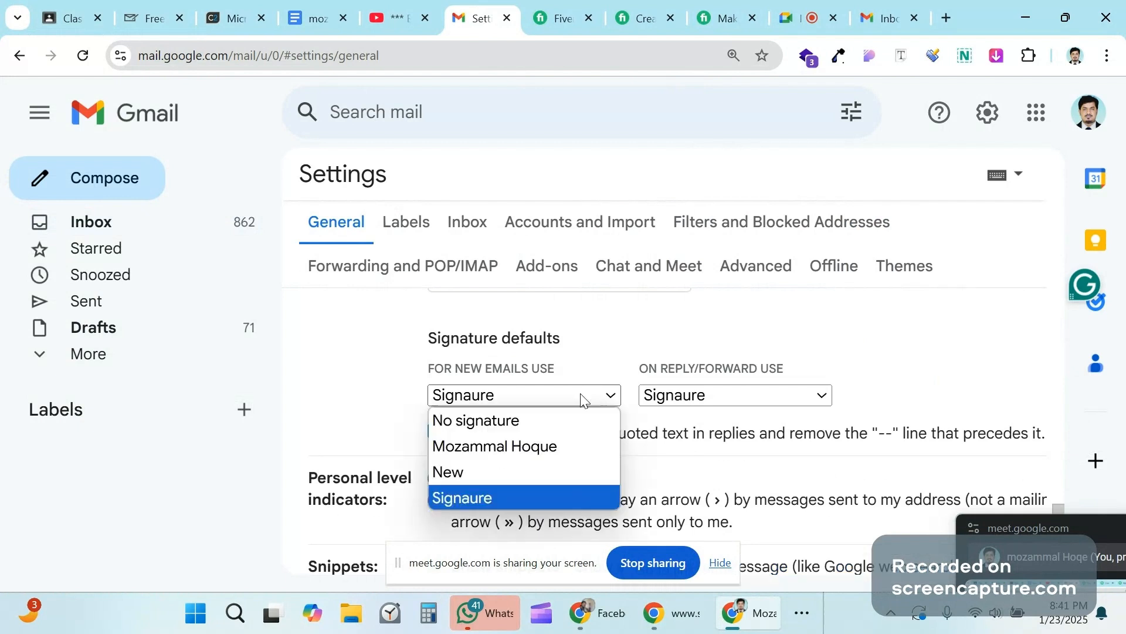
click(468, 484)
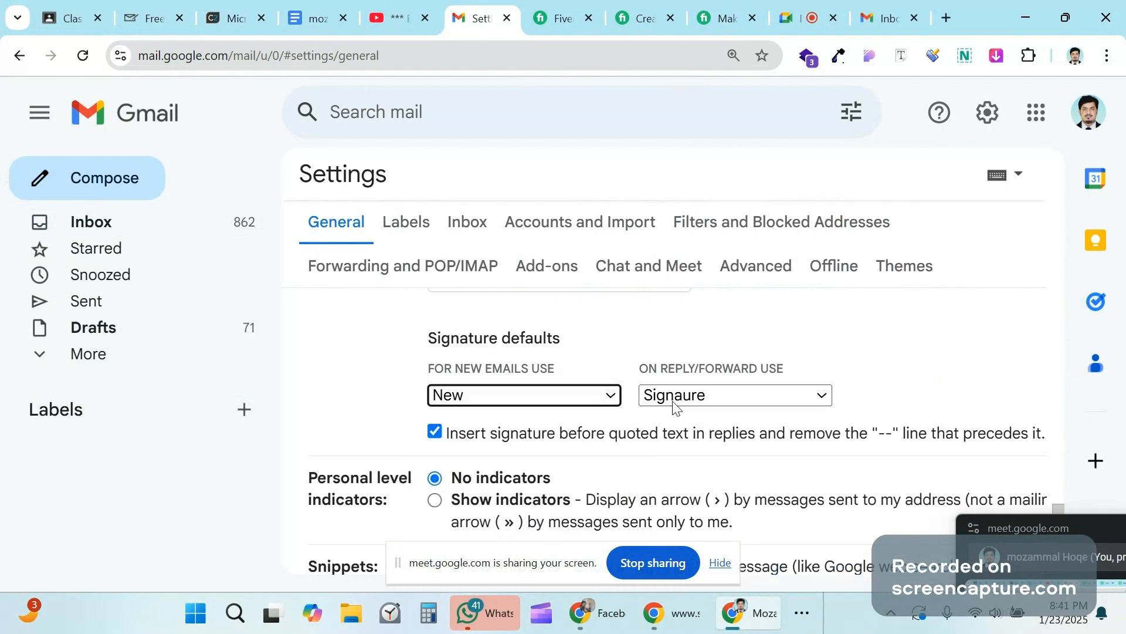
click(675, 404)
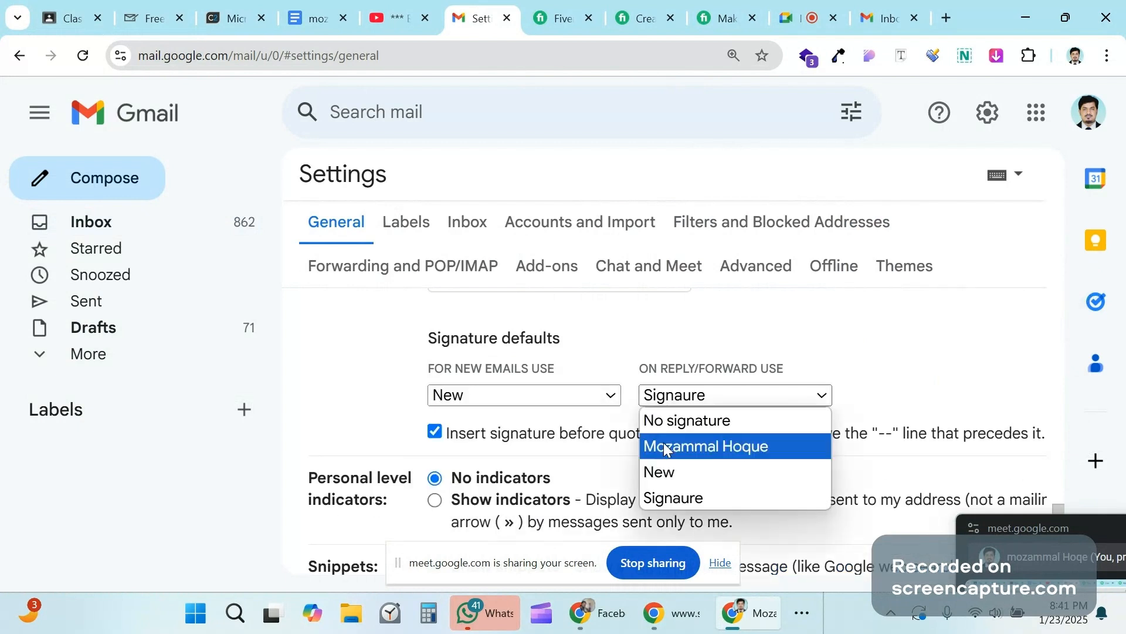
click(661, 473)
scroll(748, 399, down, 8)
scroll(748, 398, down, 3)
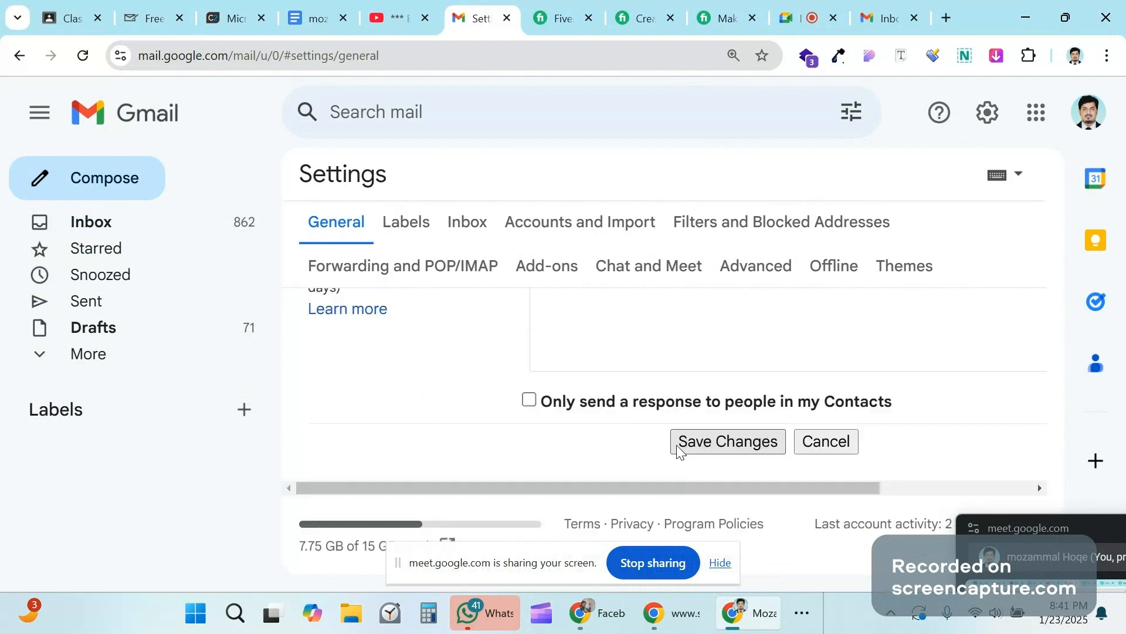
click(710, 445)
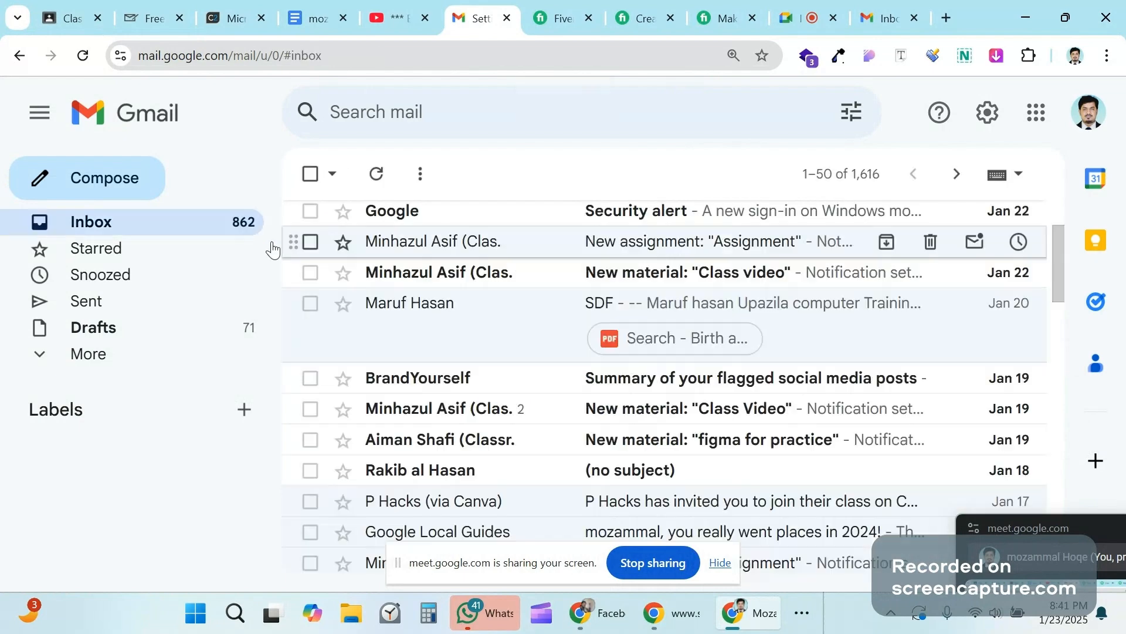
Step: Open a new message to confirm the M Academy signature and cover banner appear, then close the draft
click(132, 199)
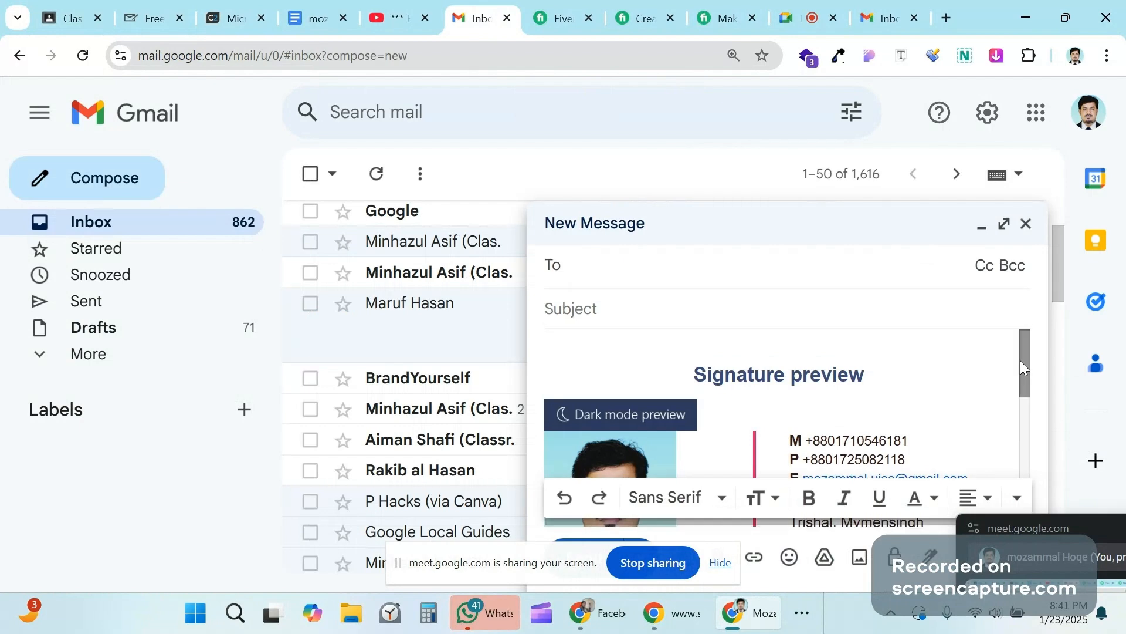
mouse_move(1020, 361)
mouse_down()
mouse_move(1029, 508)
mouse_move(1030, 350)
mouse_move(1007, 508)
mouse_move(1025, 355)
mouse_up()
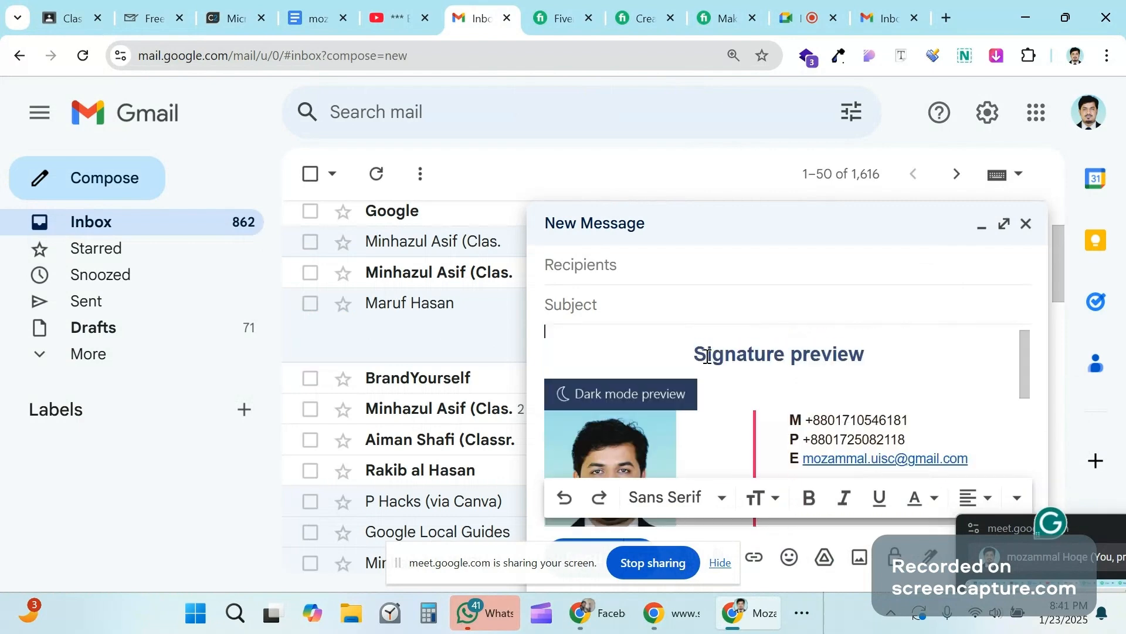
click(700, 352)
scroll(957, 356, down, 1)
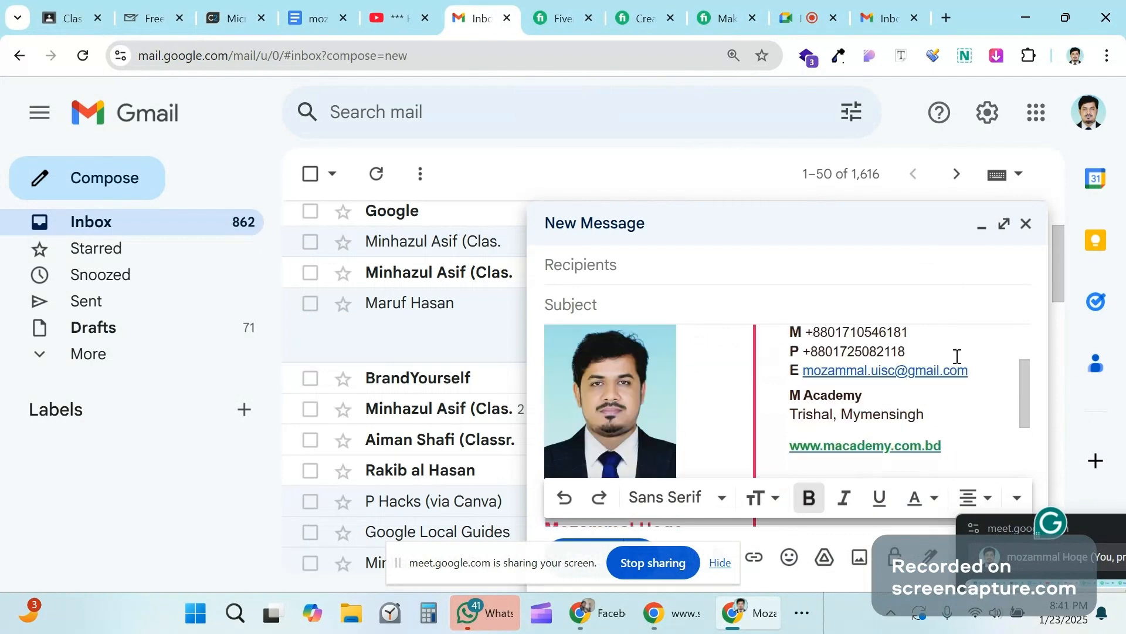
scroll(957, 356, down, 3)
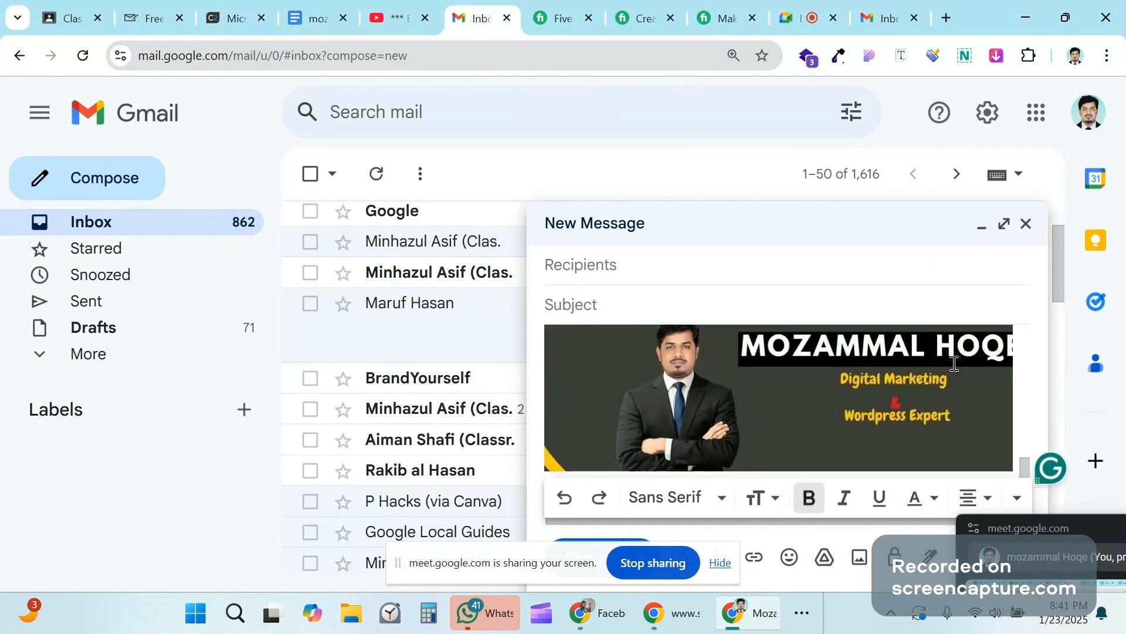
scroll(955, 363, up, 4)
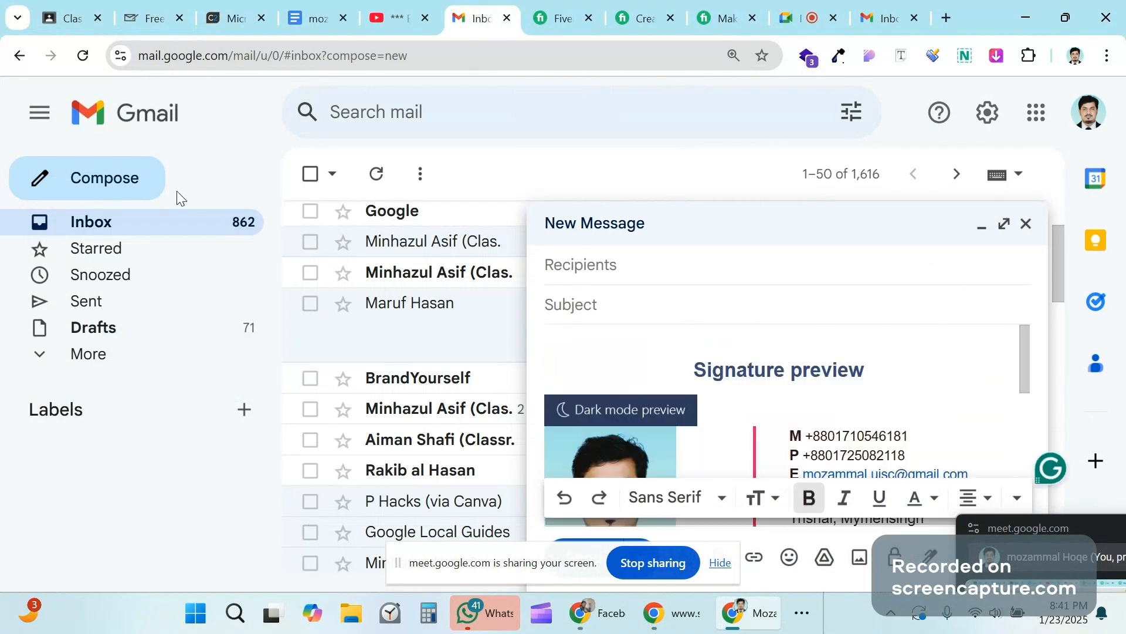
click(1027, 224)
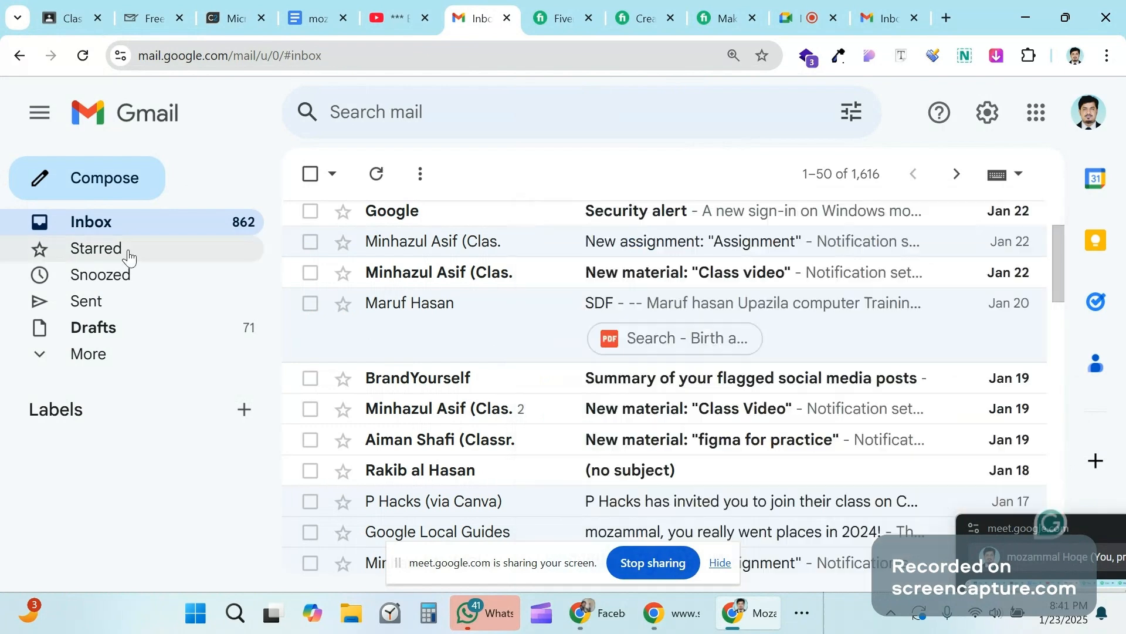
Step: Recheck the signature in another new message, discard it, and open Gmail's full settings page
click(116, 186)
scroll(707, 352, down, 2)
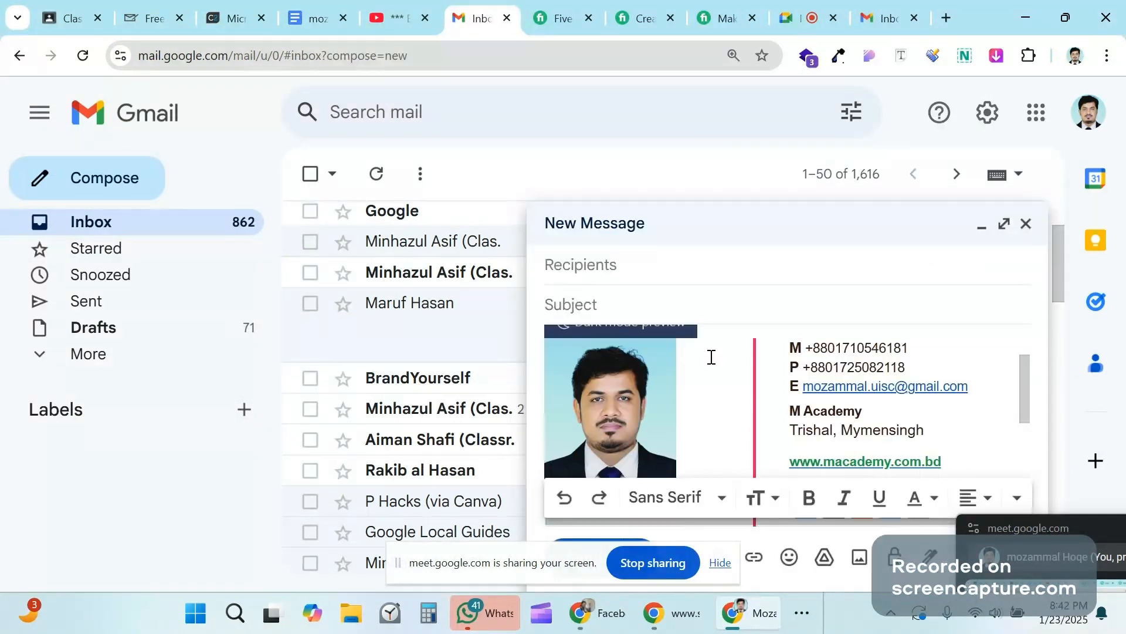
scroll(711, 357, down, 2)
scroll(711, 356, down, 2)
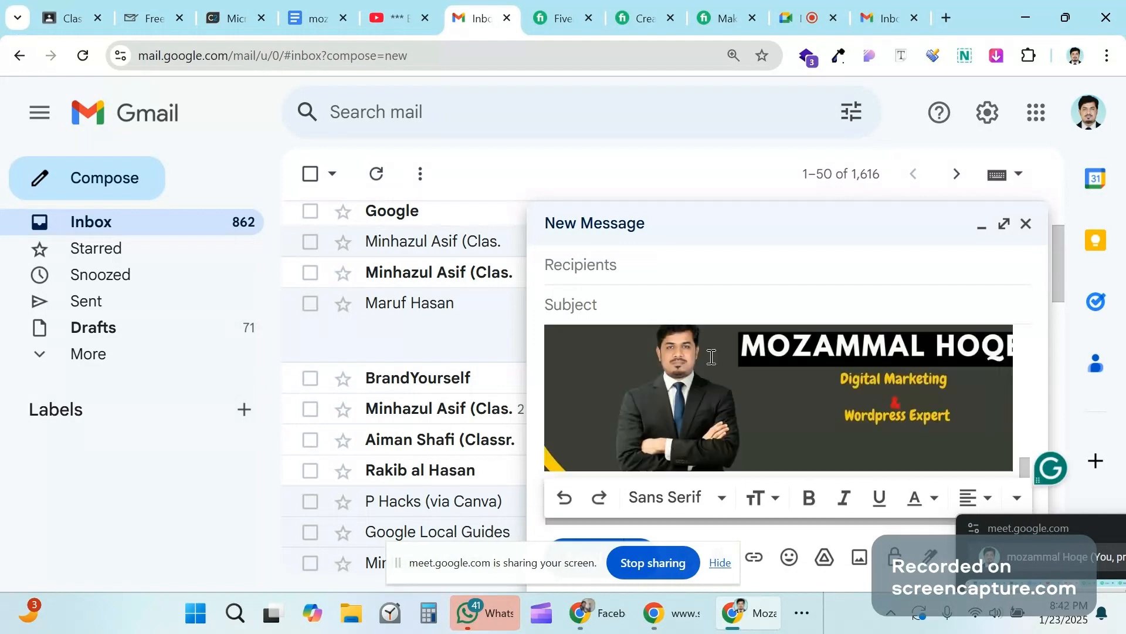
click(1026, 224)
click(988, 115)
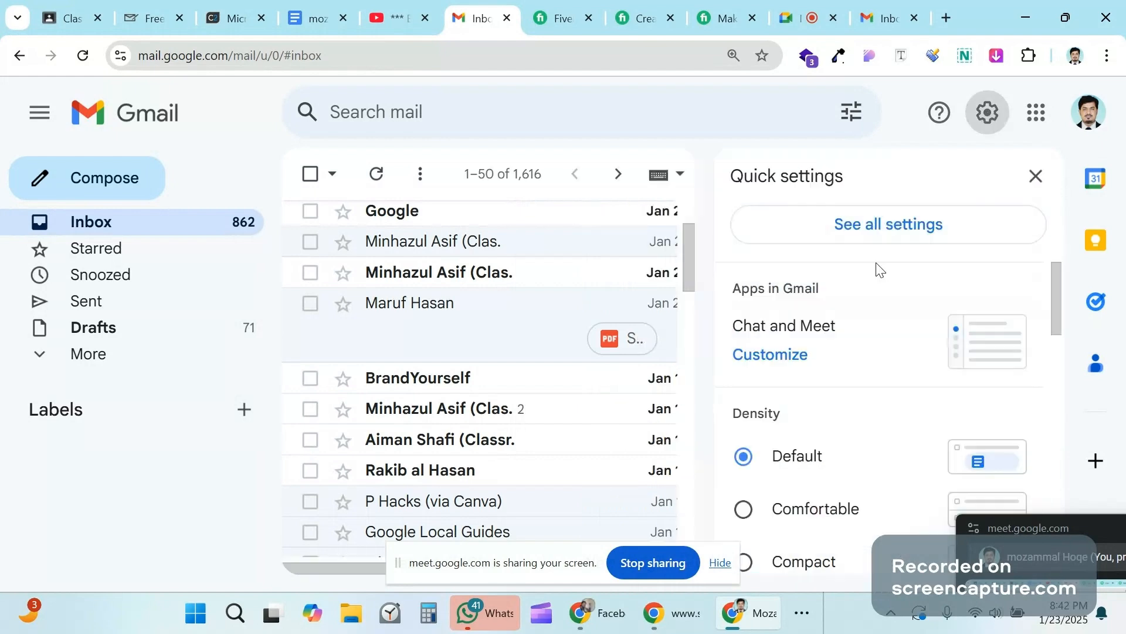
click(891, 232)
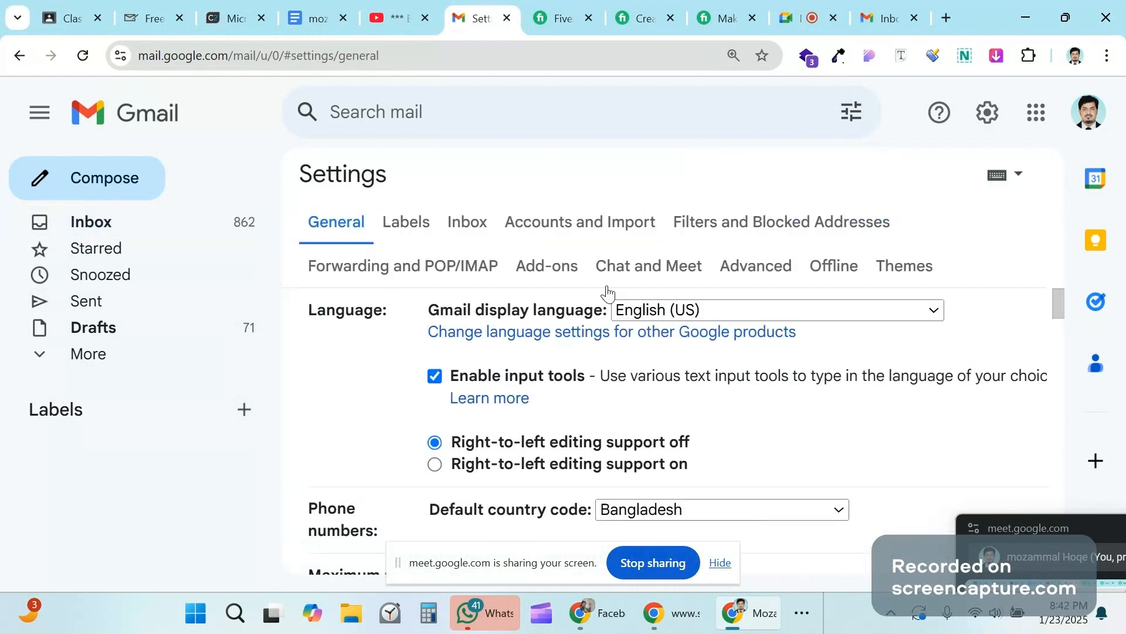
Step: Return to mail-signatures.com and view the finished signature with portrait, M Academy details, social icons and banner
click(140, 18)
scroll(395, 191, up, 5)
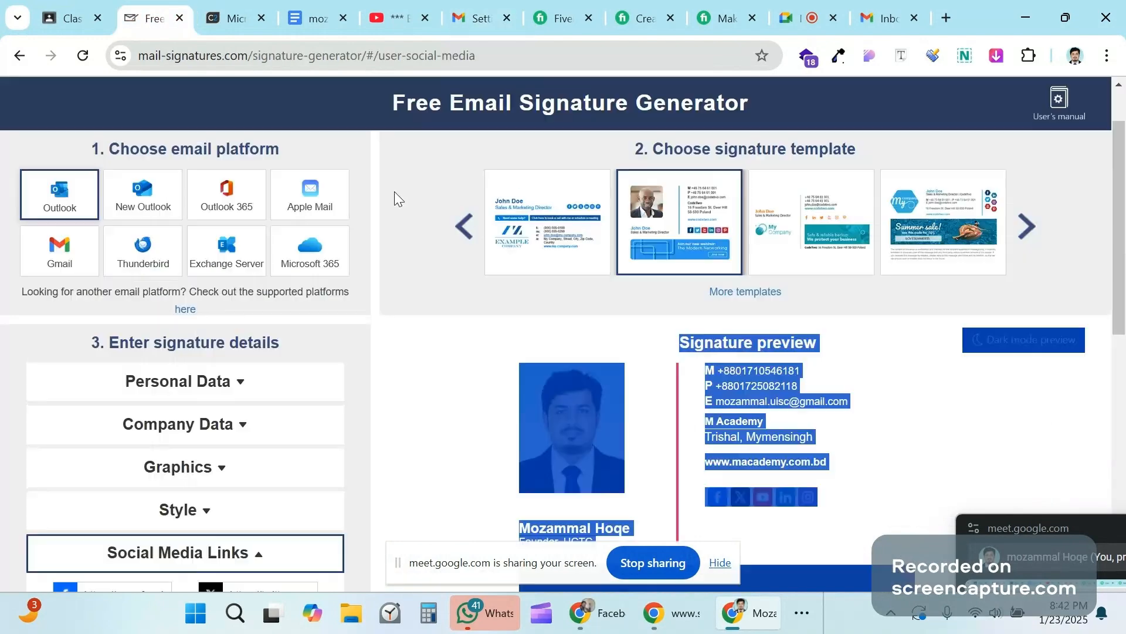
scroll(394, 191, down, 3)
click(983, 241)
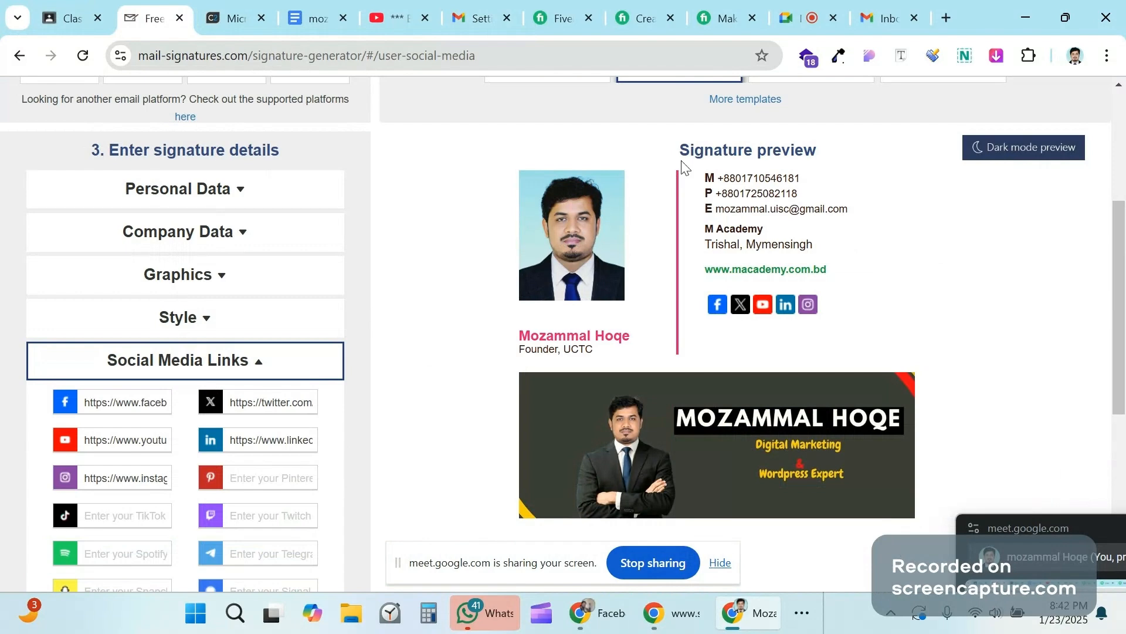
Step: Browse Fiverr's Email Signature gig listings on page 2 of the 1,900+ results
click(552, 19)
scroll(521, 235, down, 6)
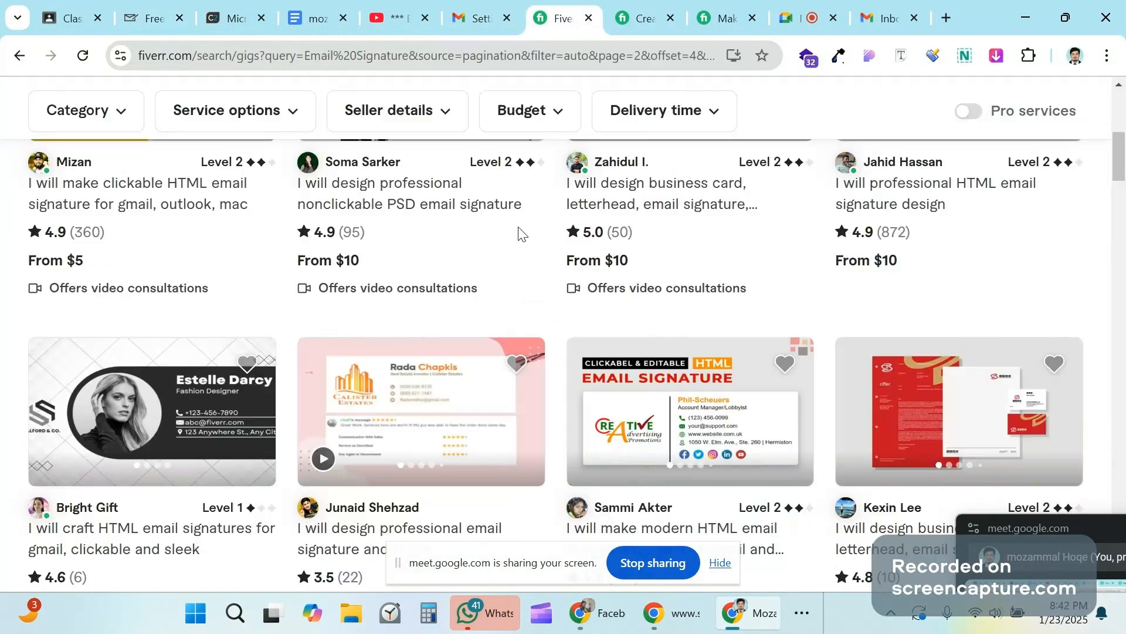
scroll(610, 228, down, 10)
scroll(701, 220, down, 6)
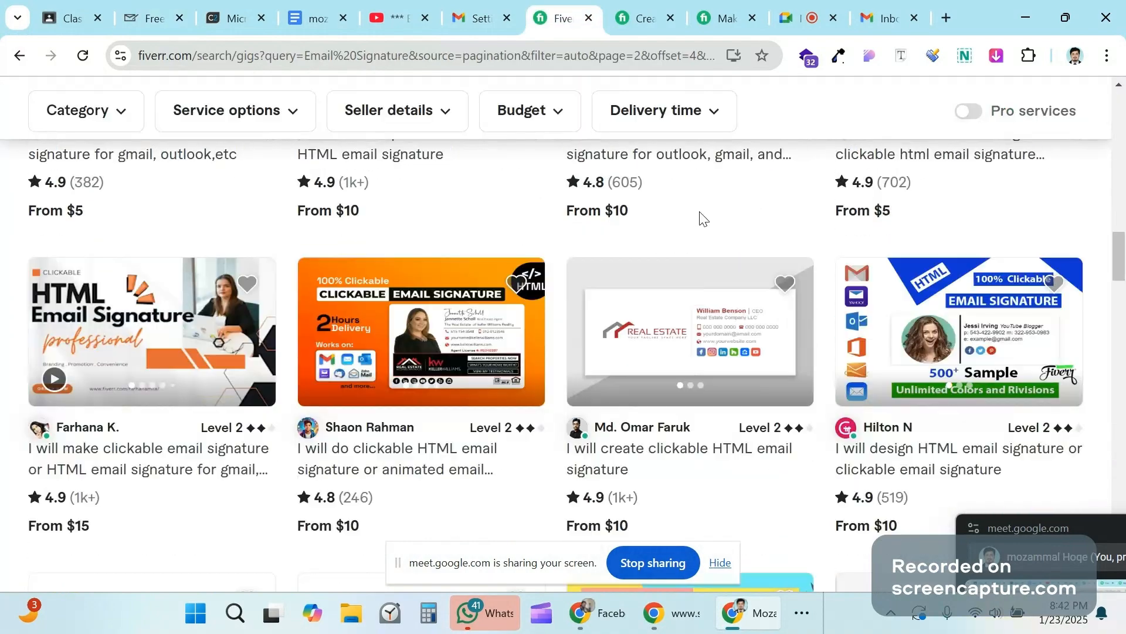
scroll(703, 219, down, 3)
scroll(698, 247, down, 3)
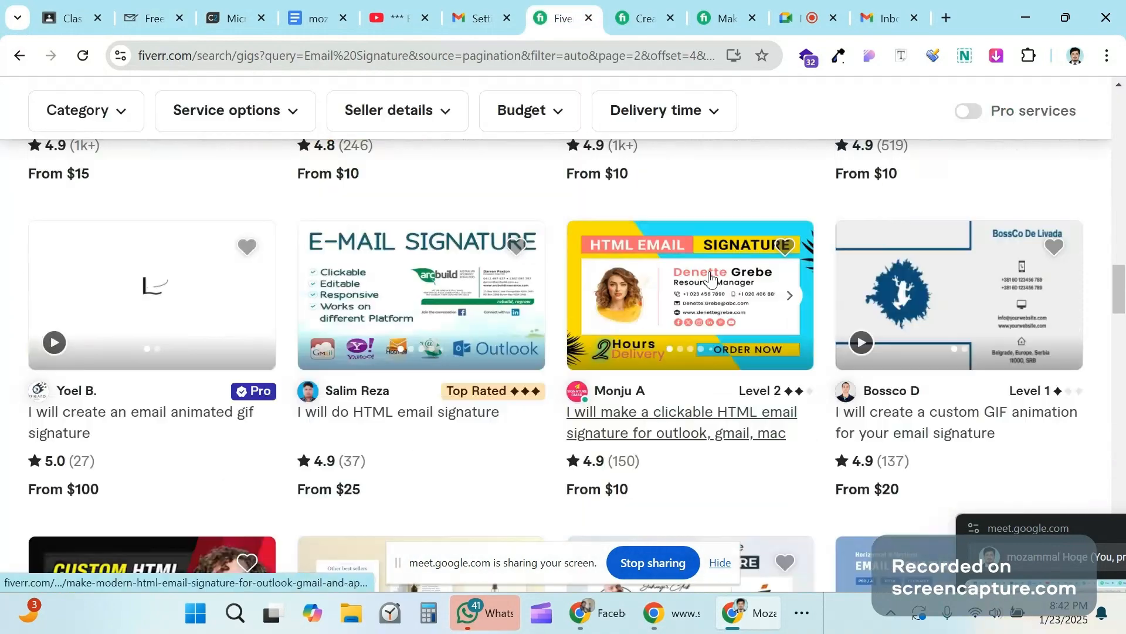
scroll(519, 376, down, 6)
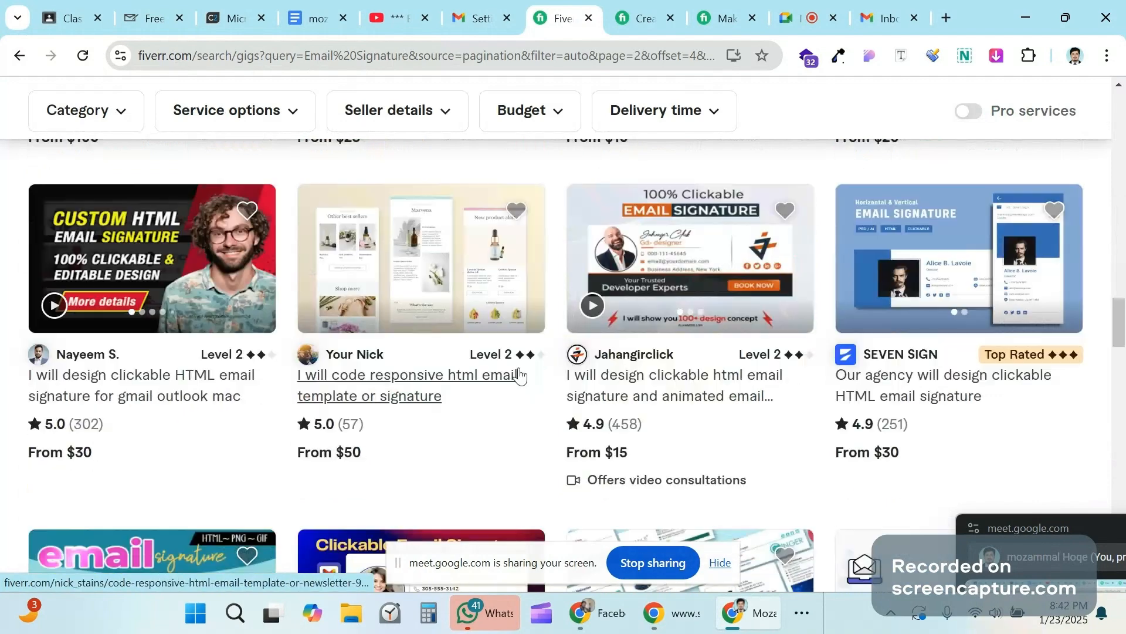
scroll(712, 345, down, 2)
scroll(722, 355, up, 15)
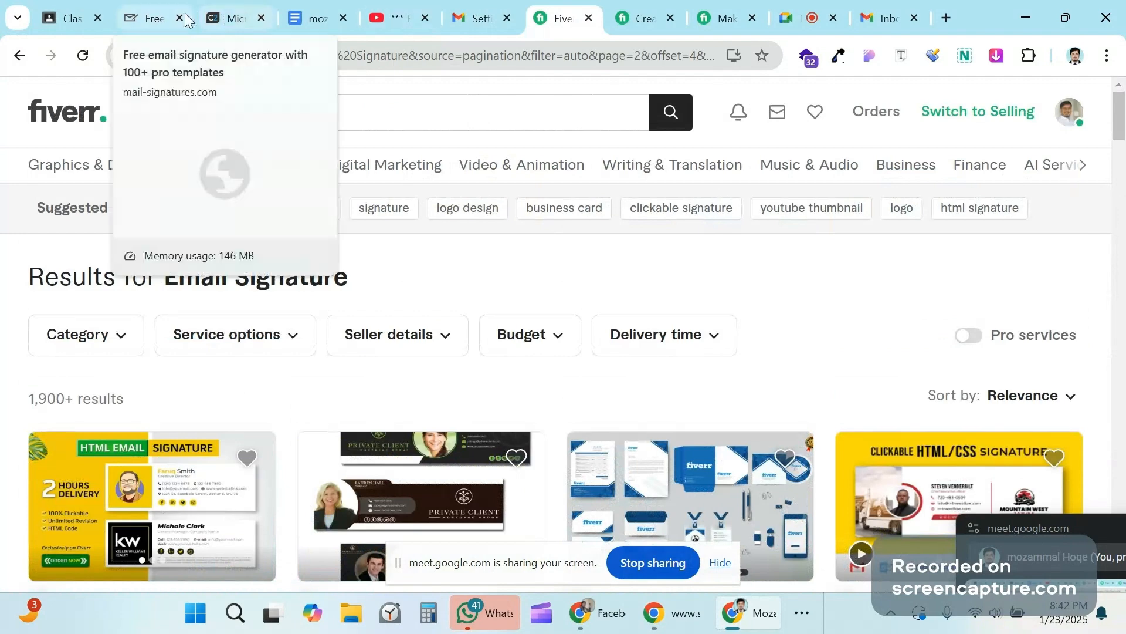
Step: Go back to the mail-signatures.com preview of the finished M Academy signature with social icons and banner
click(148, 17)
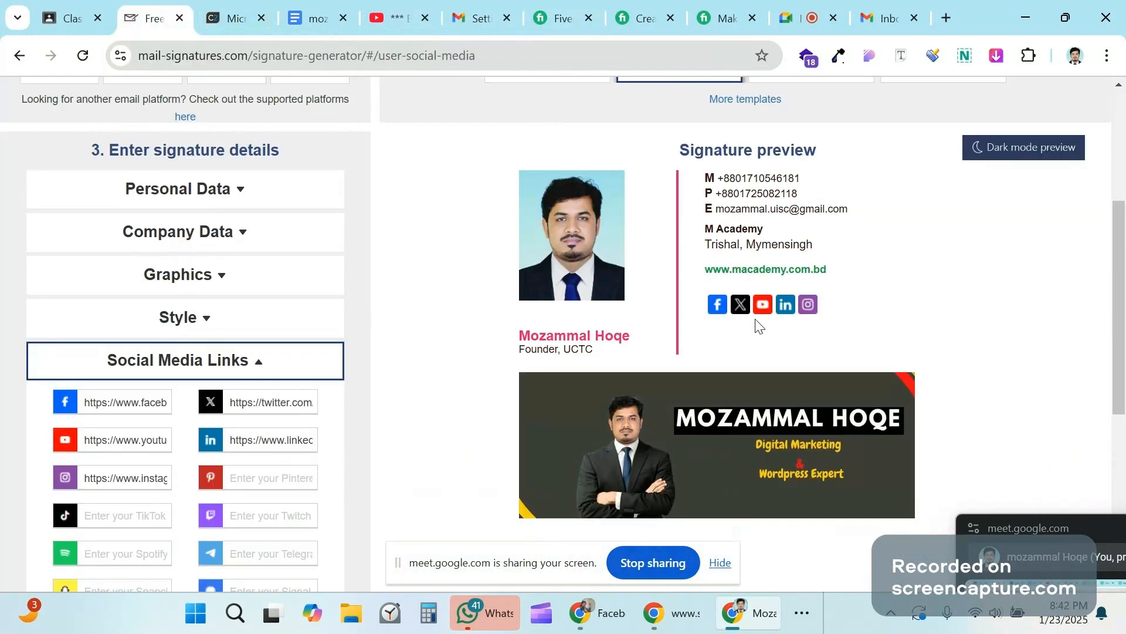
scroll(799, 310, up, 3)
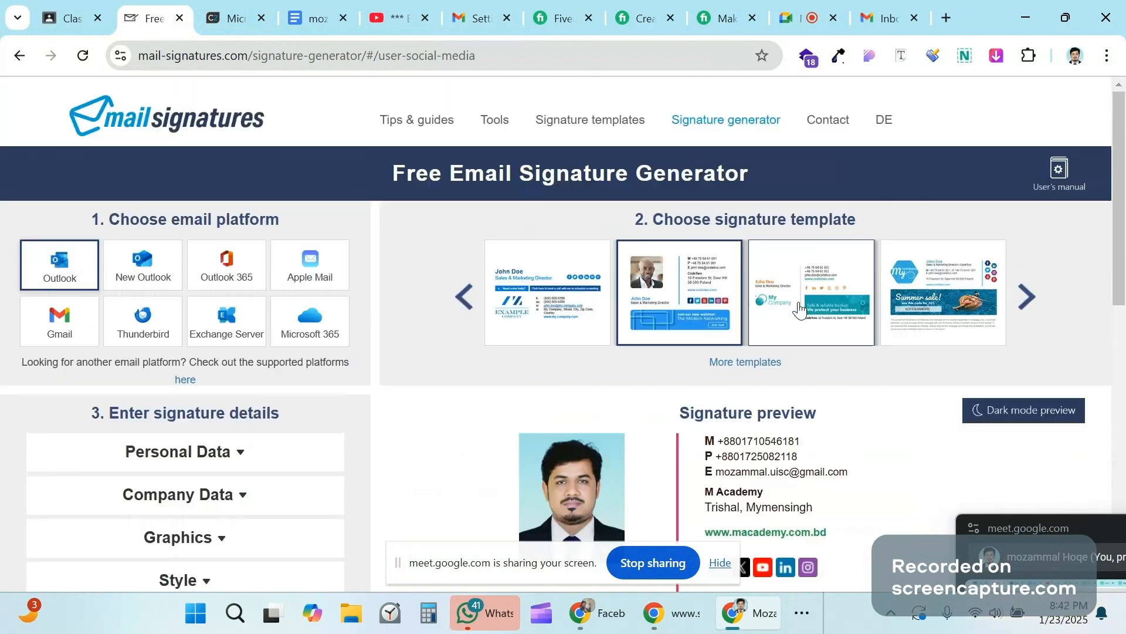
scroll(693, 276, down, 3)
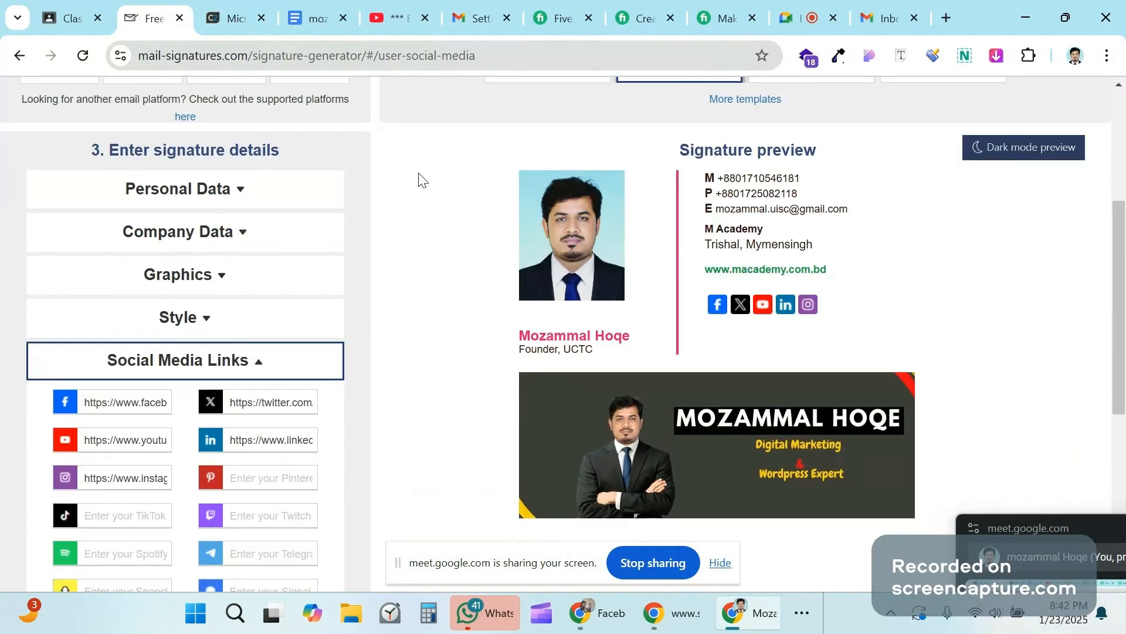
Step: On the Gmail settings page, search the mailbox for the other Gmail account's e-mail address
click(480, 19)
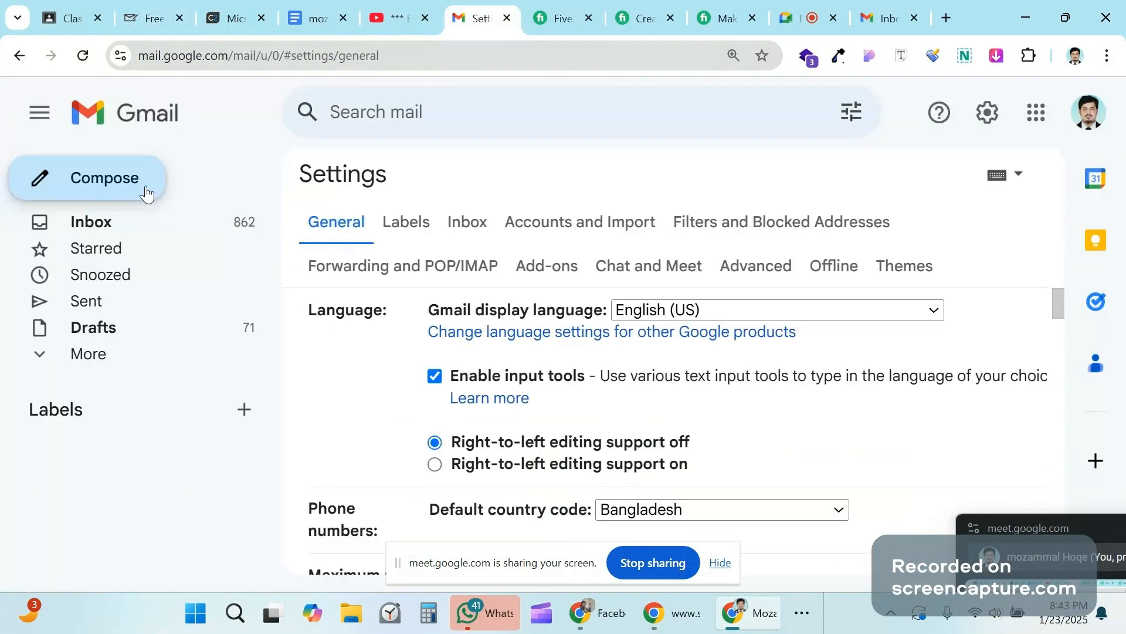
click(406, 115)
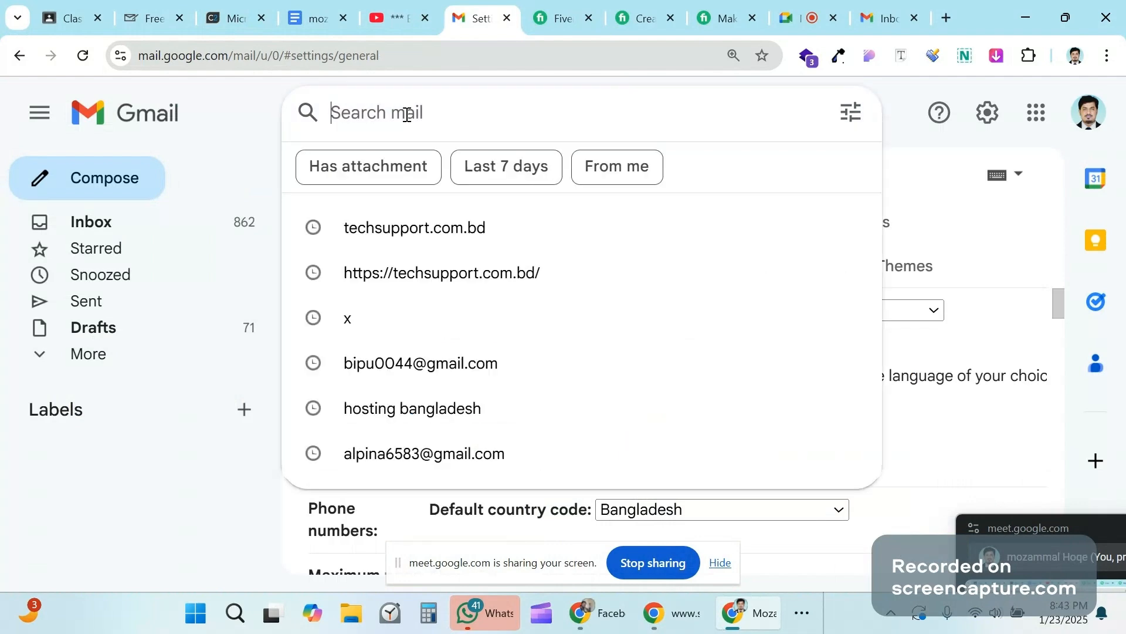
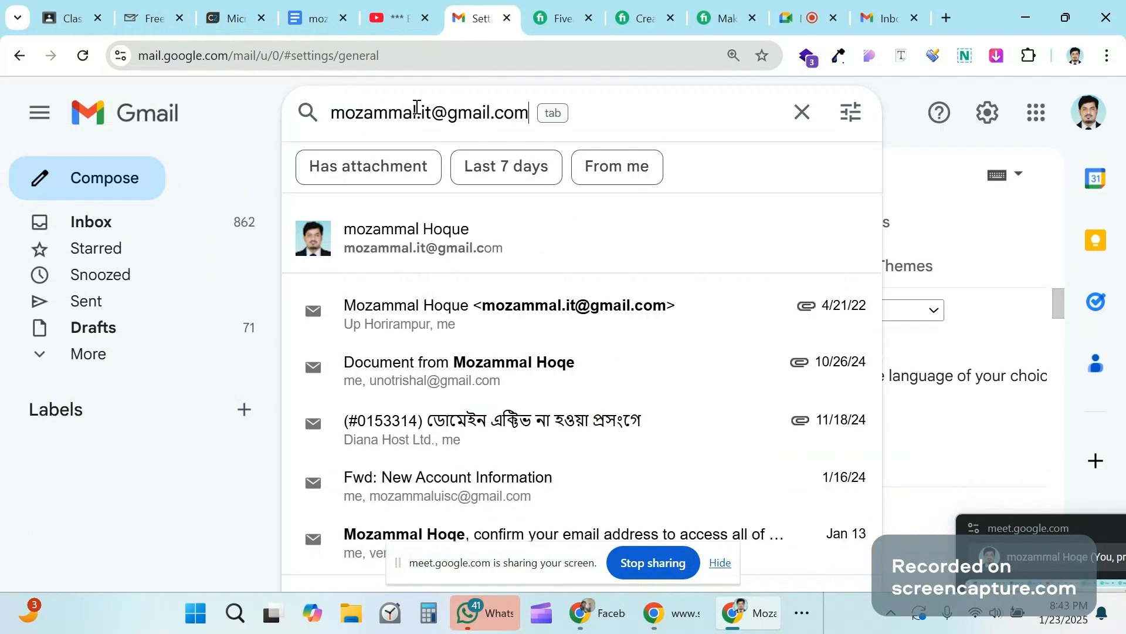